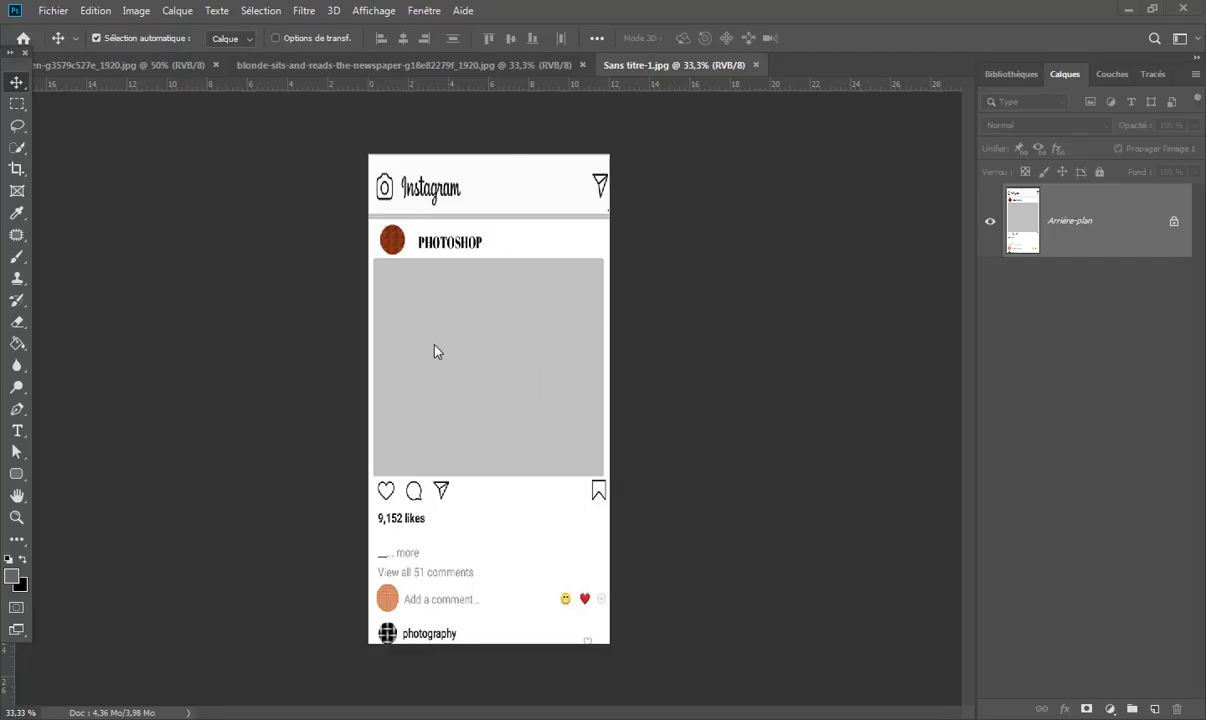
- Unlock the Arrière-plan layer of the Sans titre-1.jpg template, turning it into Calque 0
{"action": "left_click", "coordinate": [100, 66]}
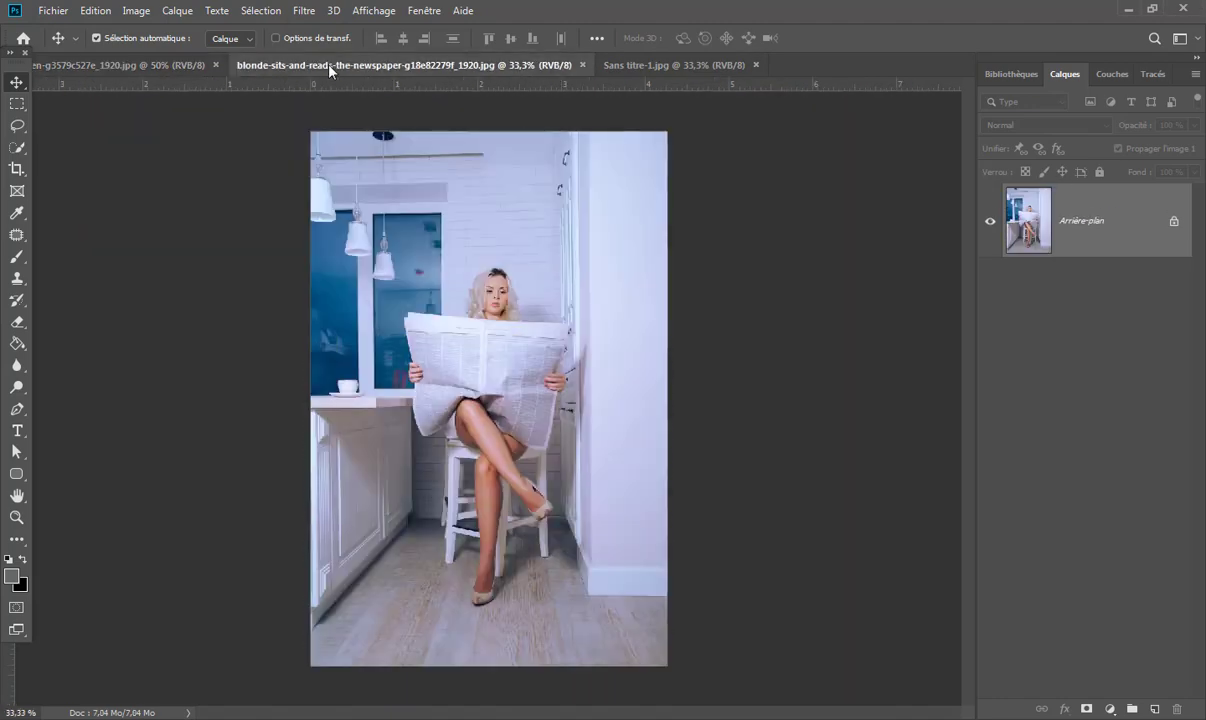
{"action": "left_click", "coordinate": [655, 66]}
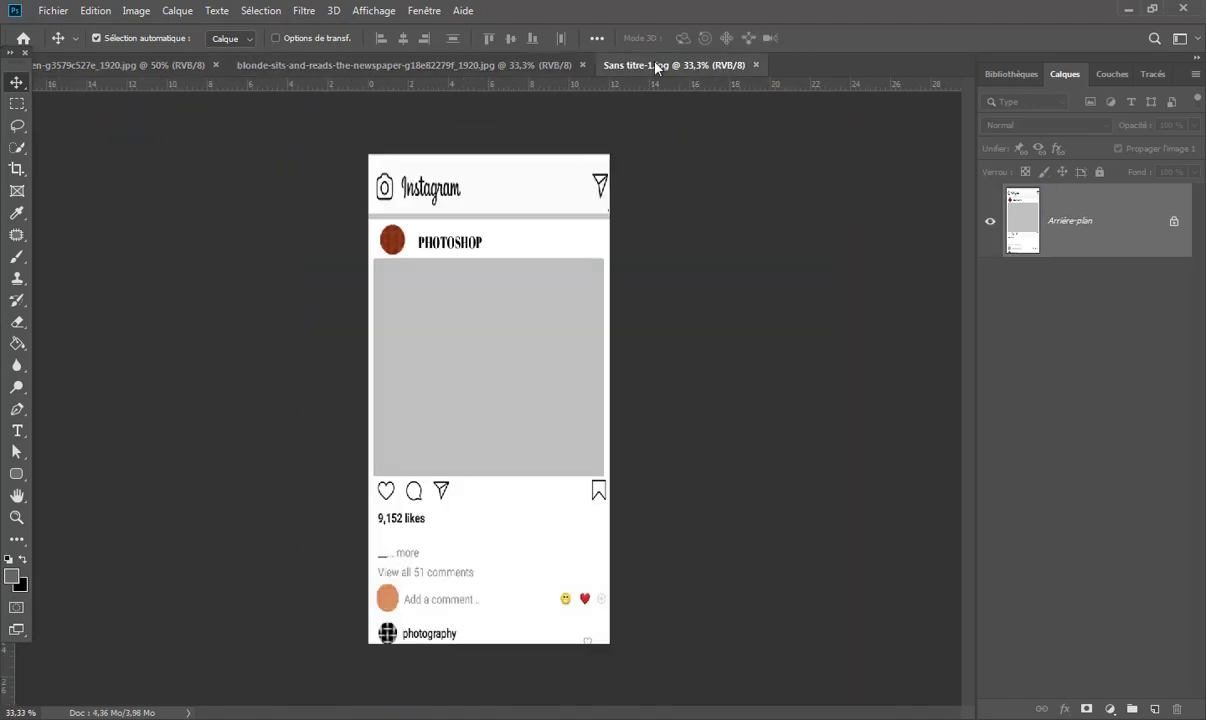
{"action": "left_click", "coordinate": [1175, 222]}
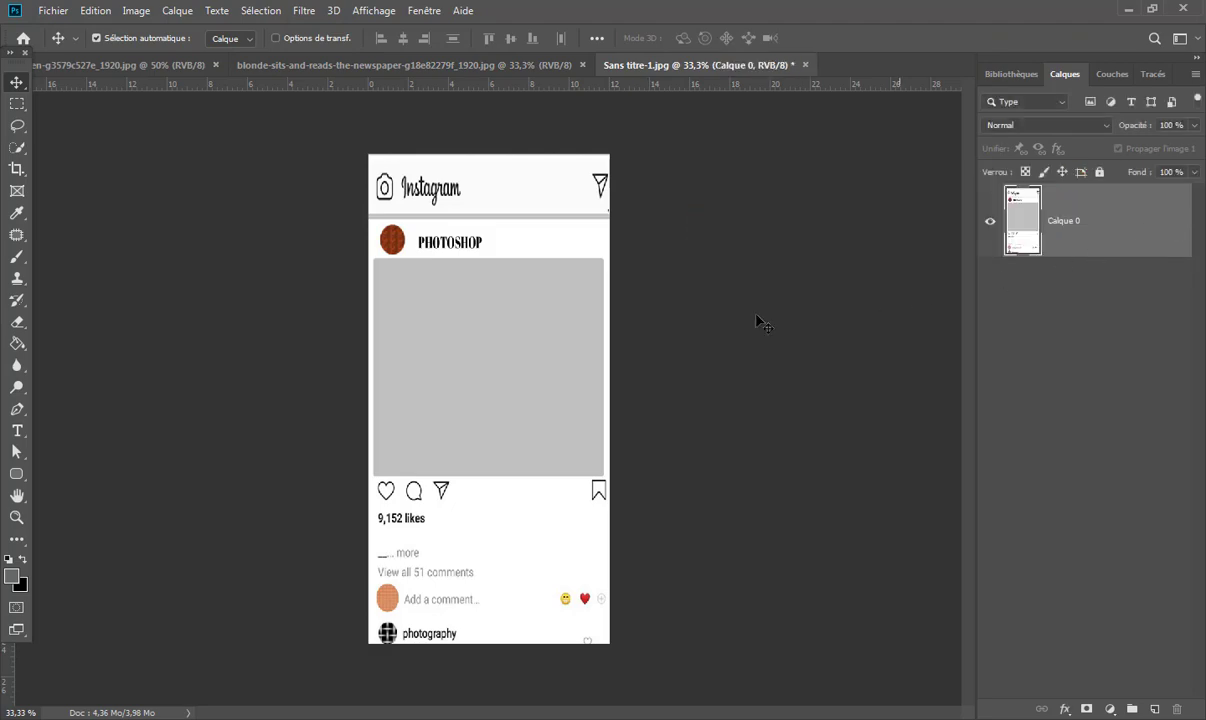
- Create a 3000 × 2000 px, 72 ppi document with an ff3333 red background
{"action": "left_click", "coordinate": [52, 10]}
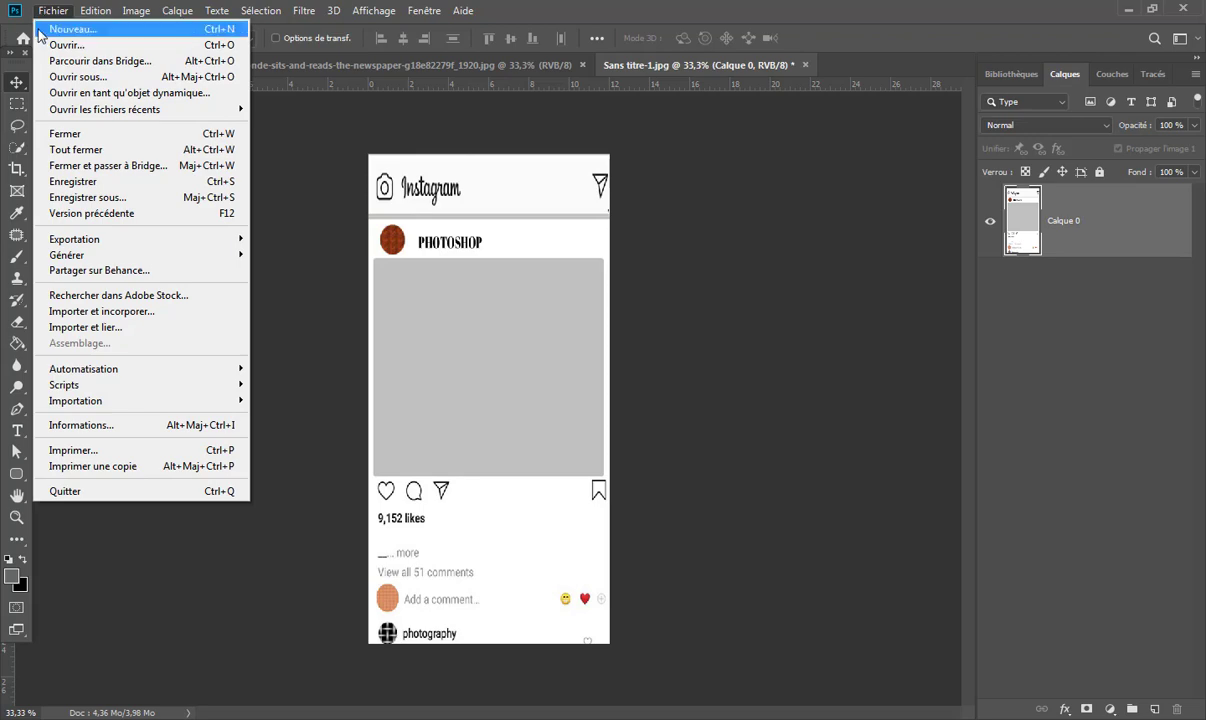
{"action": "left_click", "coordinate": [181, 28]}
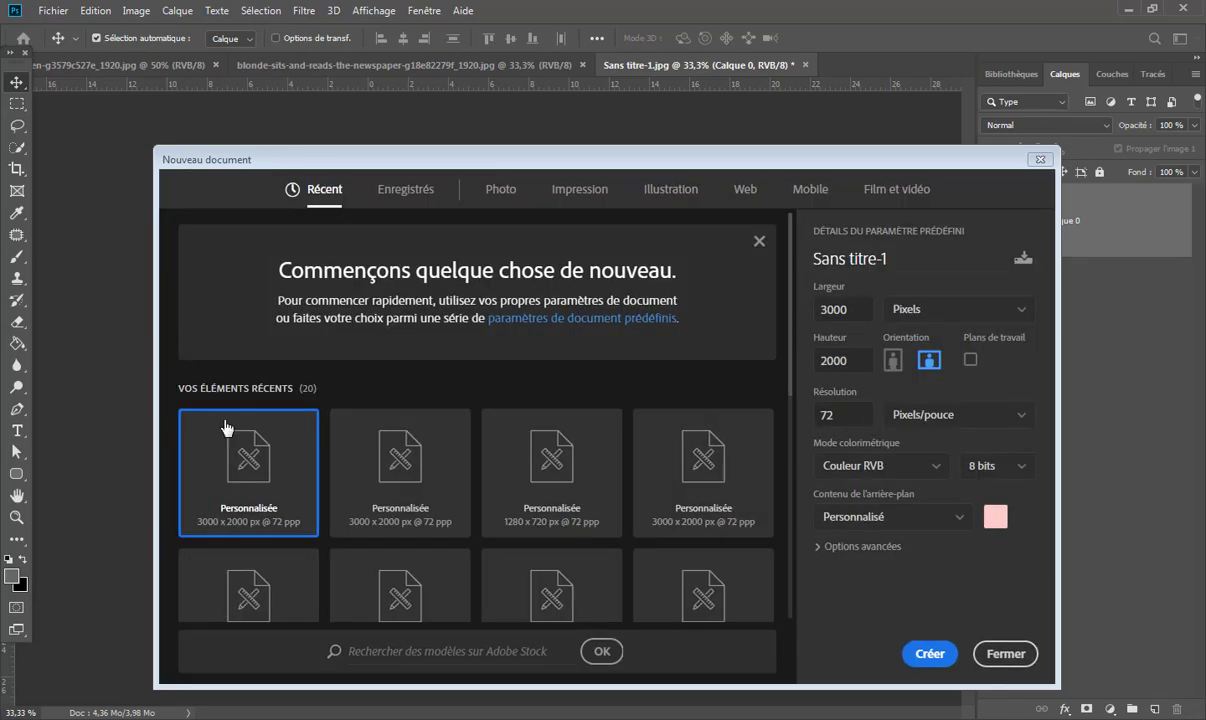
{"action": "left_click", "coordinate": [860, 309]}
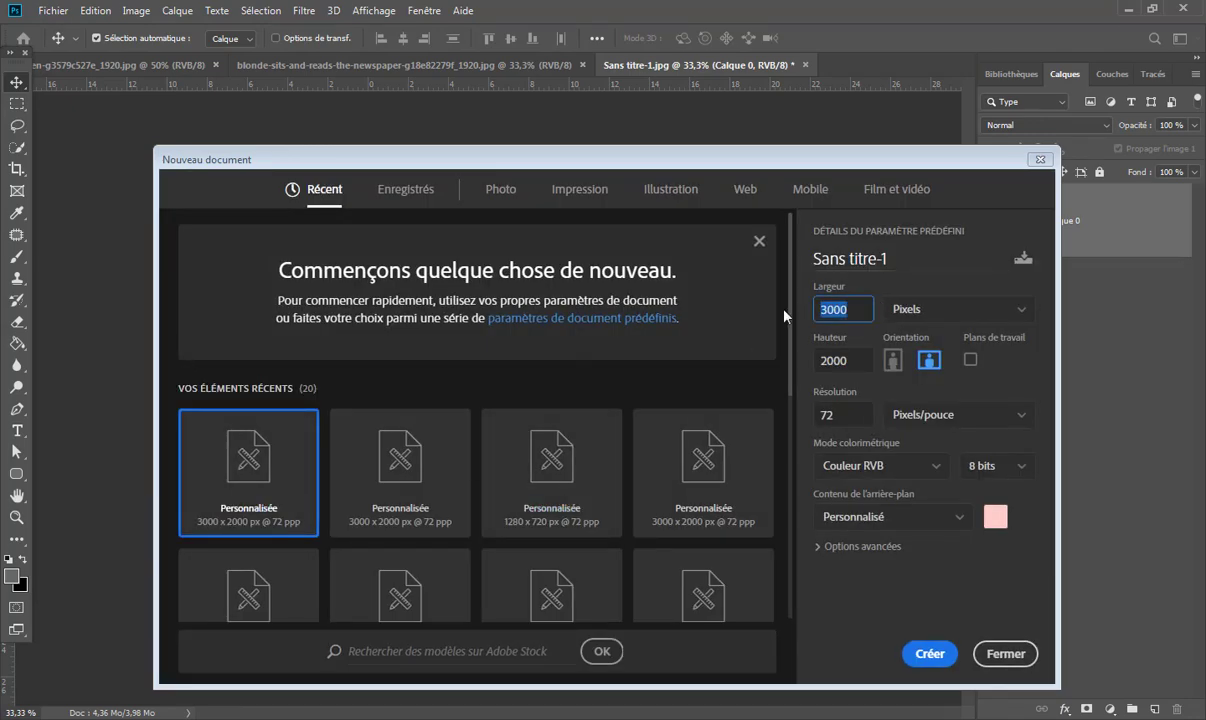
{"action": "left_click", "coordinate": [862, 361]}
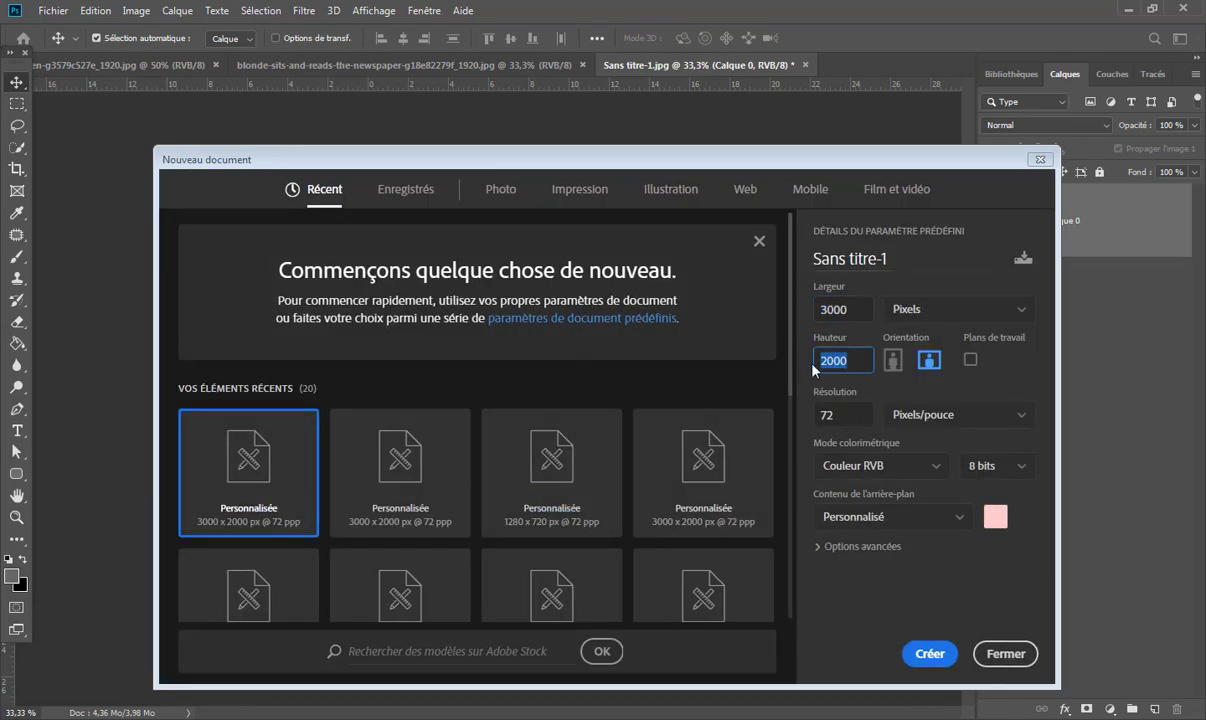
{"action": "left_click", "coordinate": [840, 414]}
{"action": "left_click", "coordinate": [995, 516]}
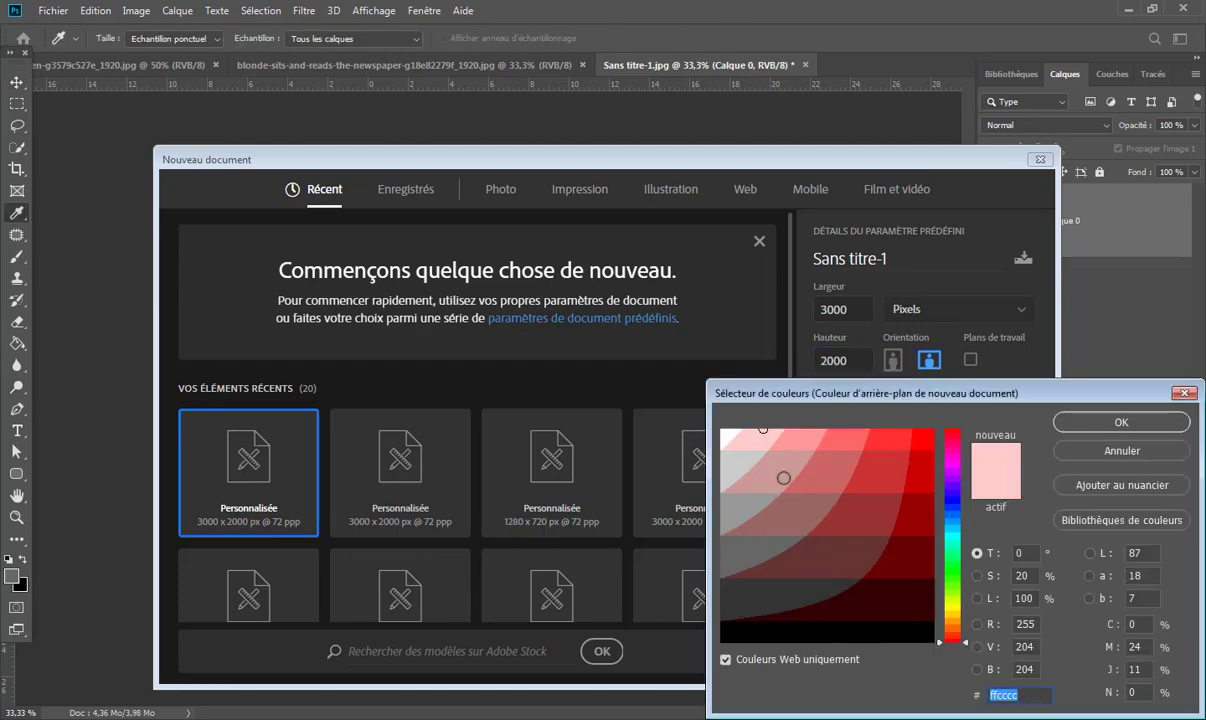
{"action": "left_click", "coordinate": [848, 443]}
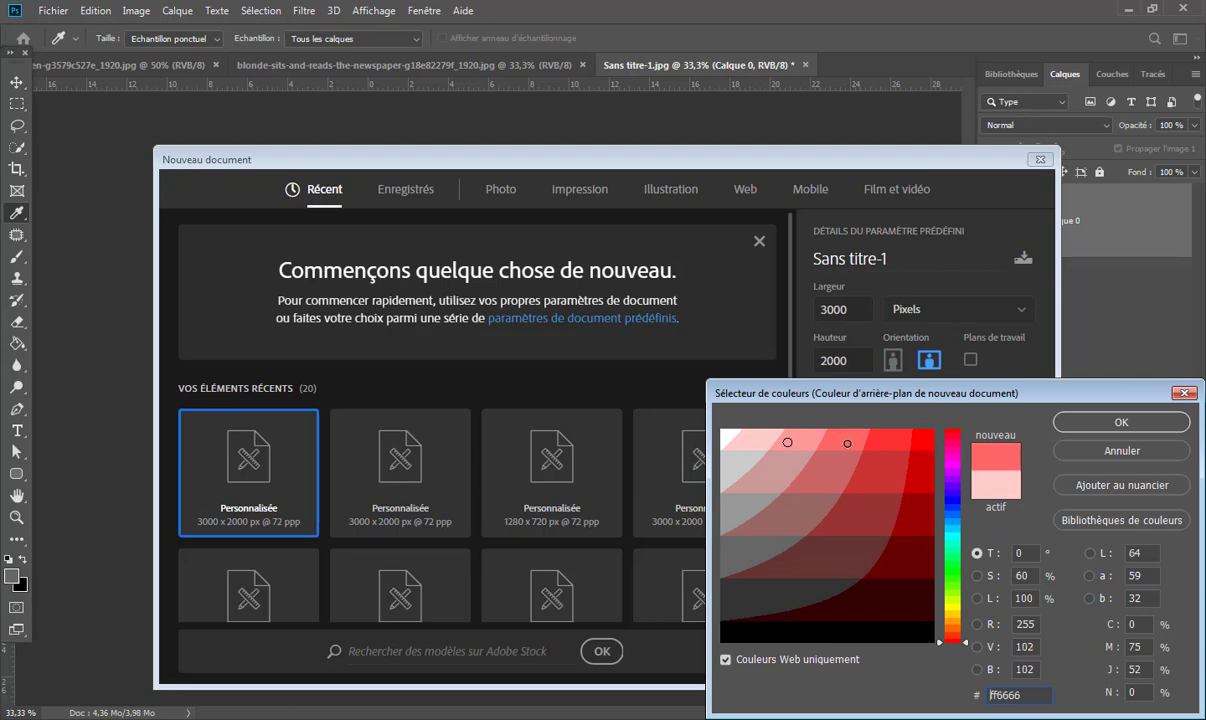
{"action": "left_click", "coordinate": [893, 478]}
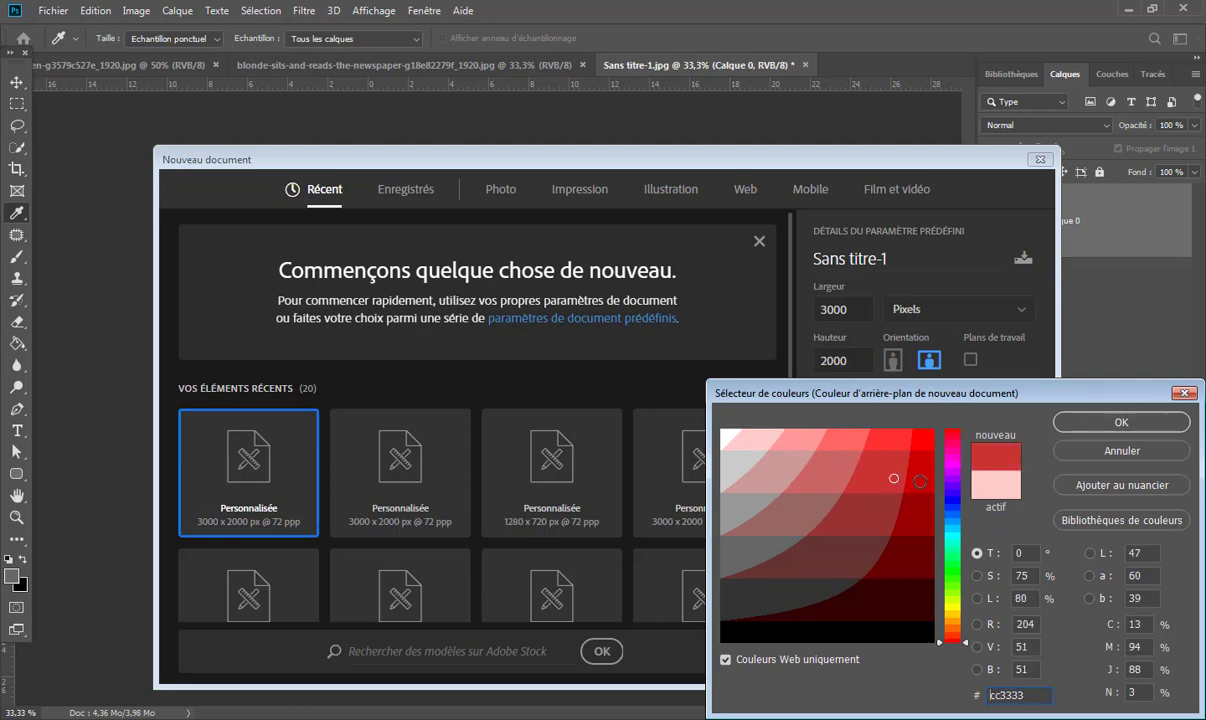
{"action": "left_click", "coordinate": [888, 447]}
{"action": "left_click", "coordinate": [1130, 427]}
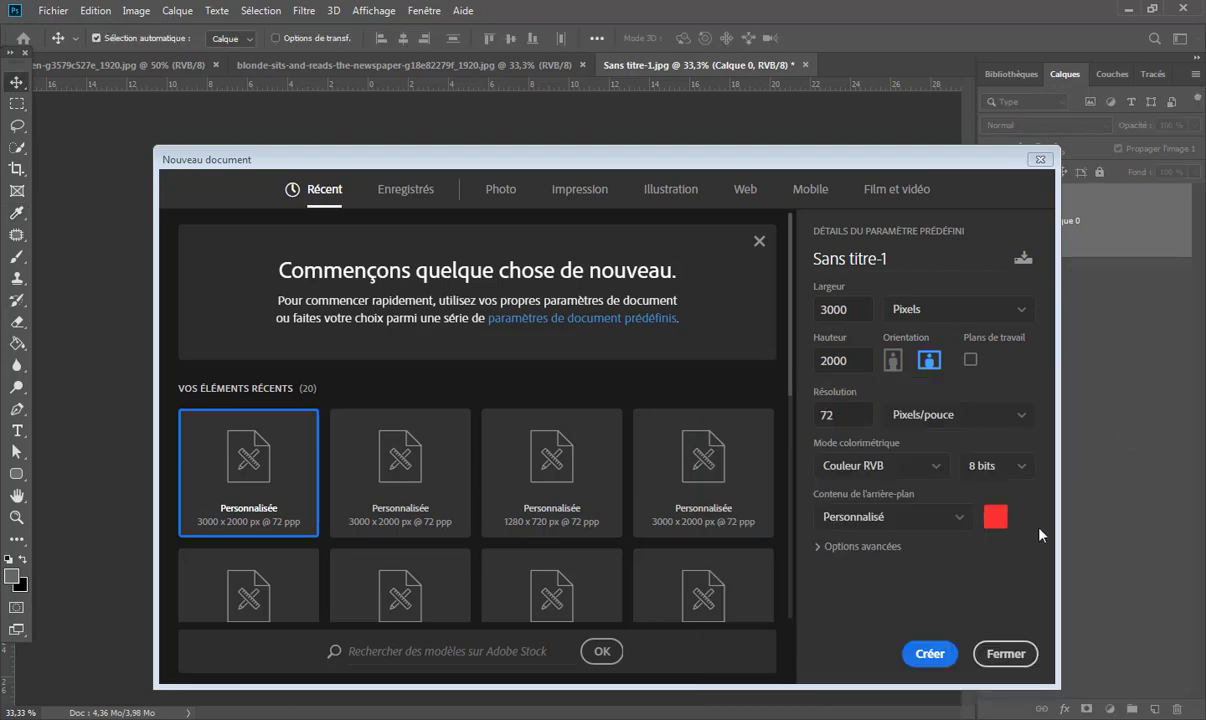
{"action": "left_click", "coordinate": [930, 654]}
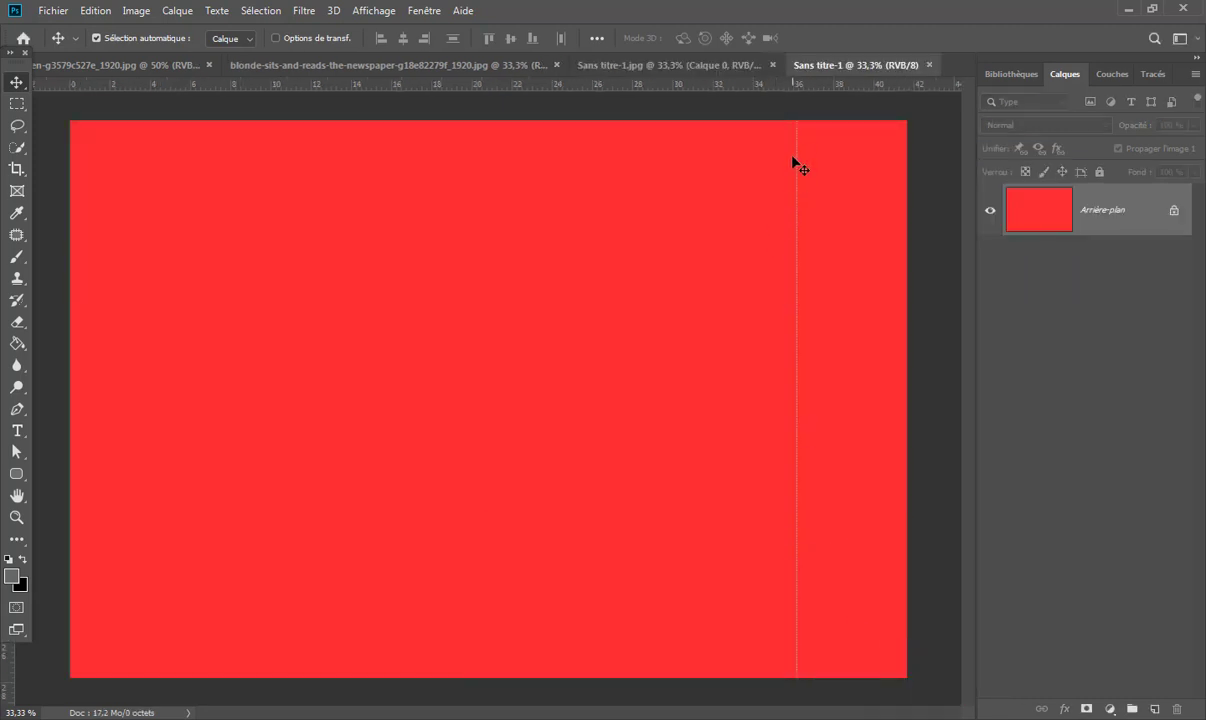
- Hide the guides and extras, then drag the Instagram mockup onto the red document
{"action": "left_click", "coordinate": [373, 11]}
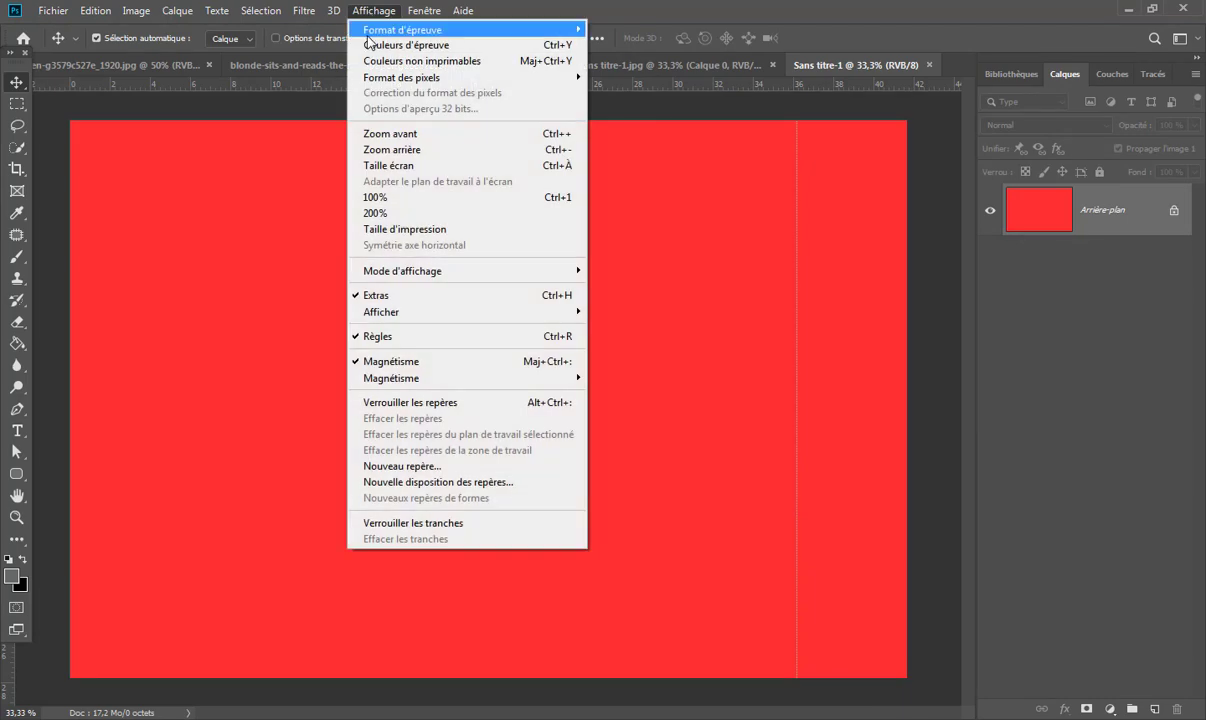
{"action": "left_click", "coordinate": [441, 296]}
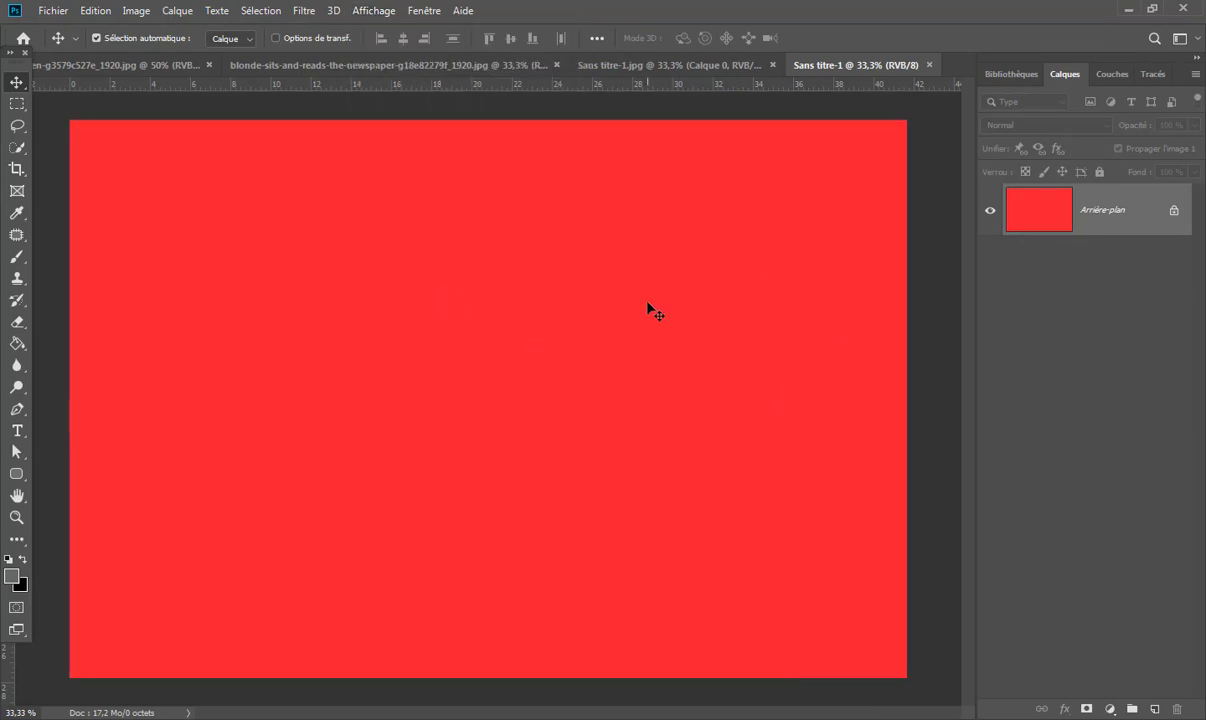
{"action": "left_click", "coordinate": [632, 66]}
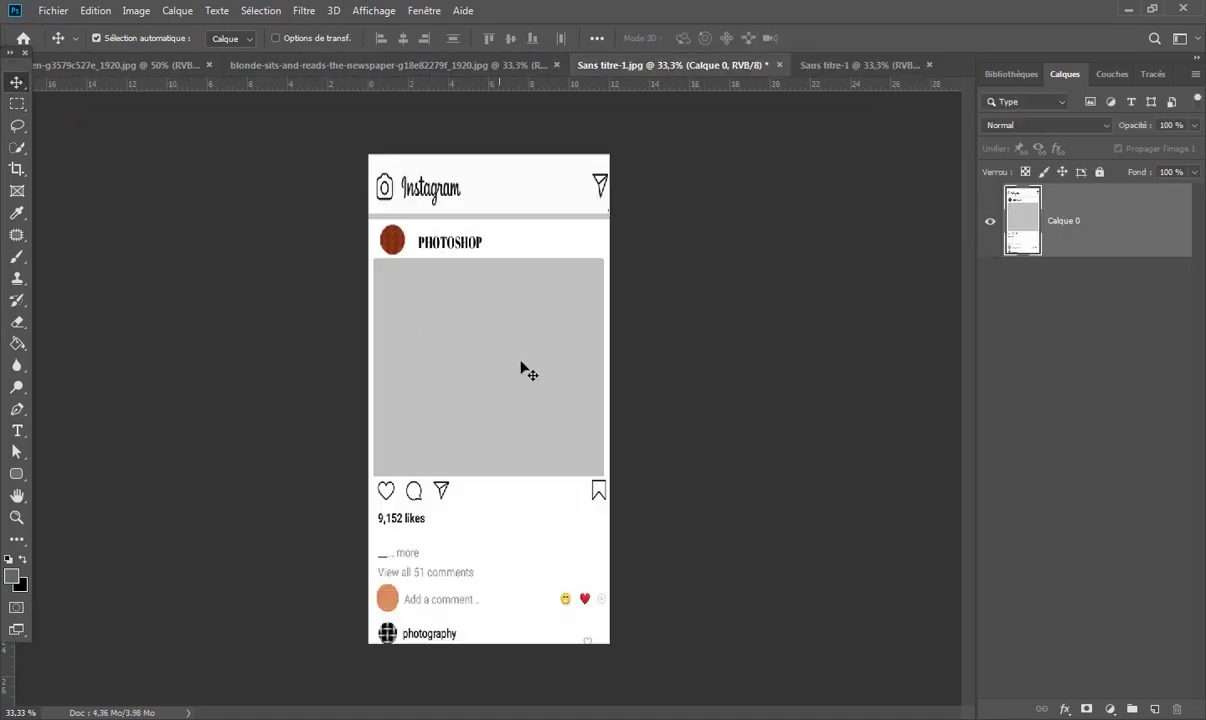
{"action": "mouse_move", "coordinate": [522, 368]}
{"action": "left_mouse_down"}
{"action": "mouse_move", "coordinate": [678, 323]}
{"action": "mouse_move", "coordinate": [842, 160]}
{"action": "mouse_move", "coordinate": [858, 66]}
{"action": "mouse_move", "coordinate": [582, 265]}
{"action": "left_mouse_up"}
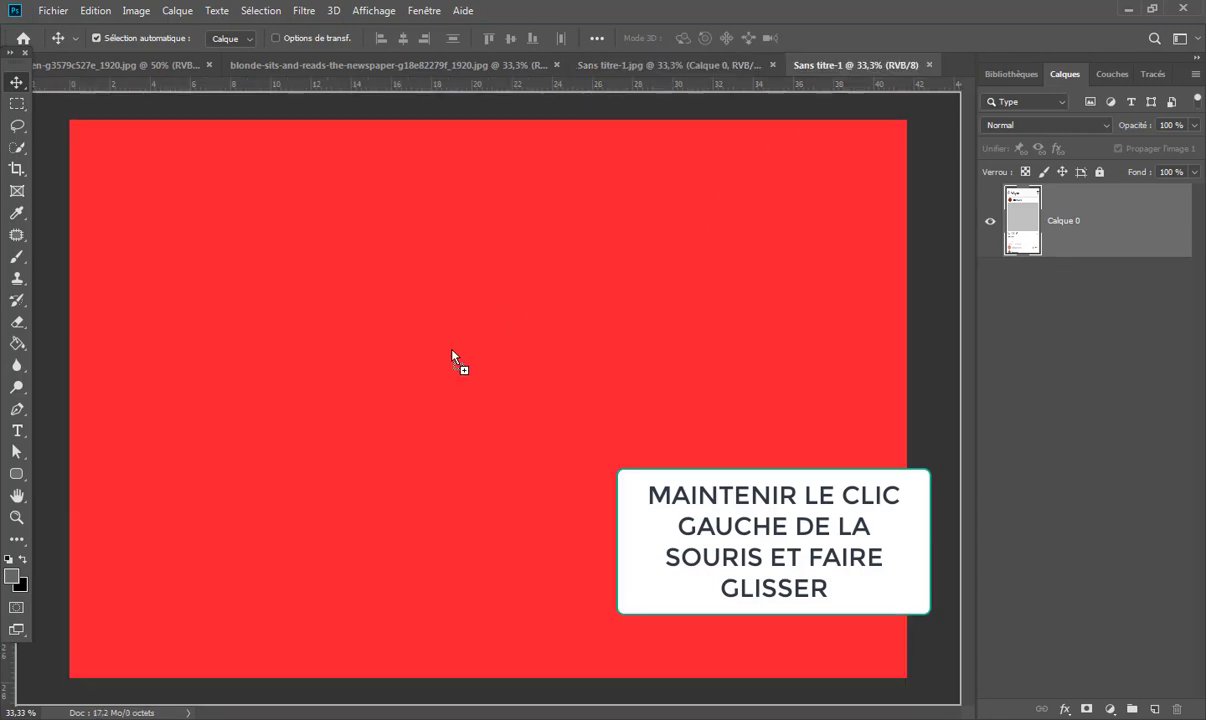
{"action": "left_click_drag", "start_coordinate": [452, 355], "coordinate": [452, 355]}
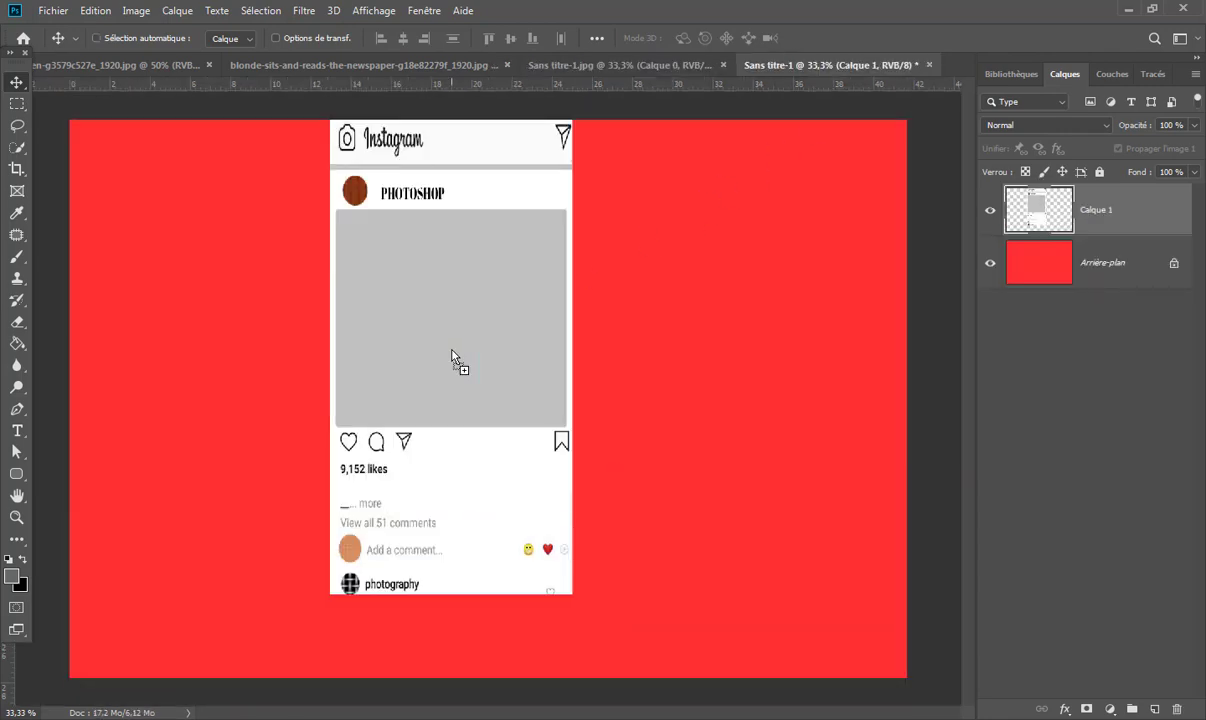
- Centre the mockup horizontally and vertically on the canvas, then deselect
{"action": "key", "text": "ctrl+a"}
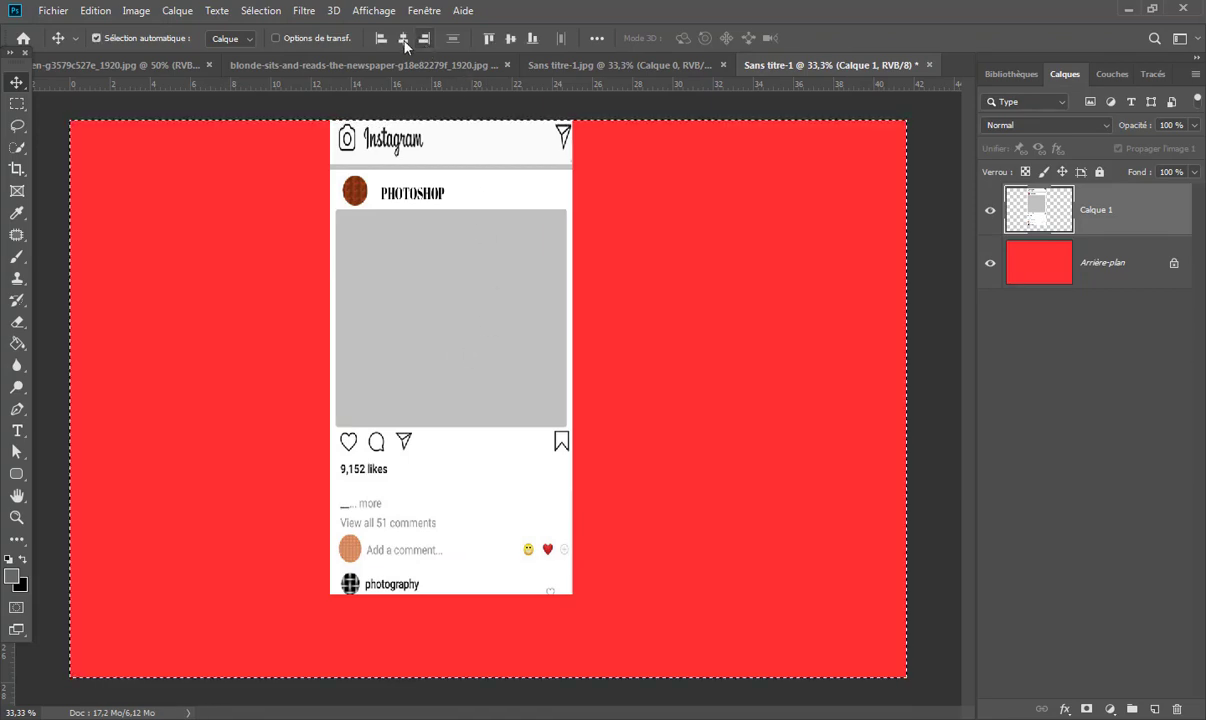
{"action": "left_click", "coordinate": [404, 40]}
{"action": "left_click", "coordinate": [510, 39]}
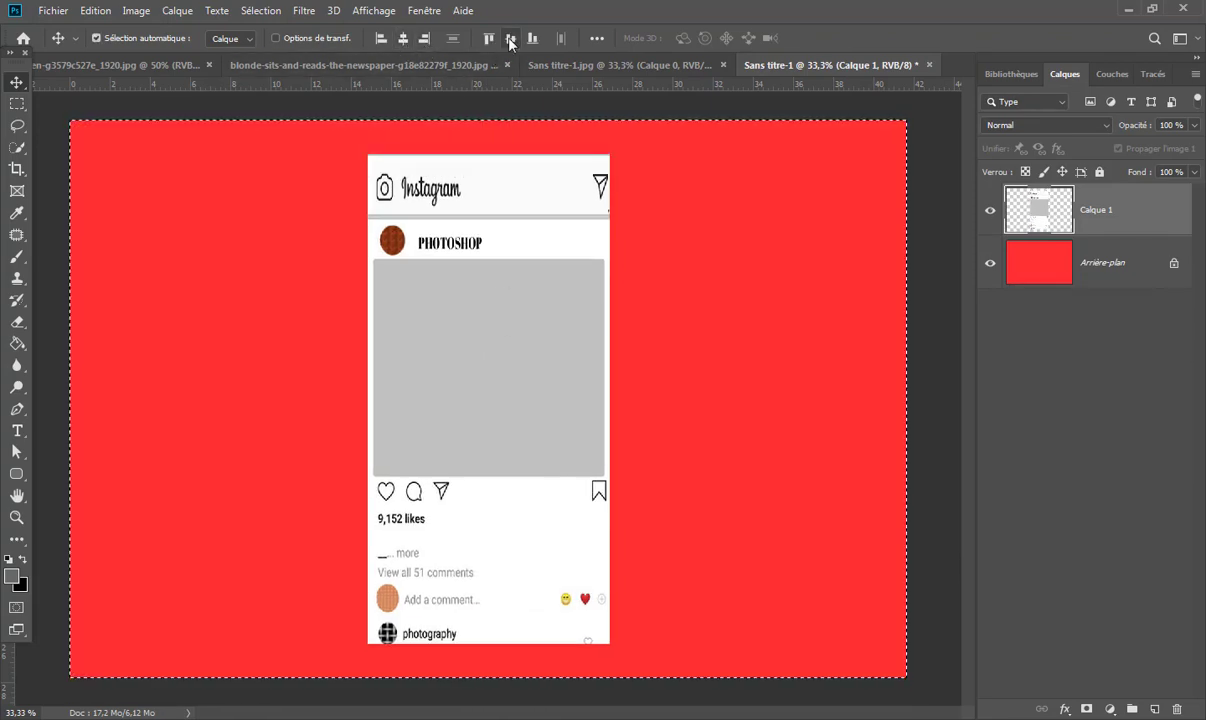
{"action": "left_click", "coordinate": [244, 12]}
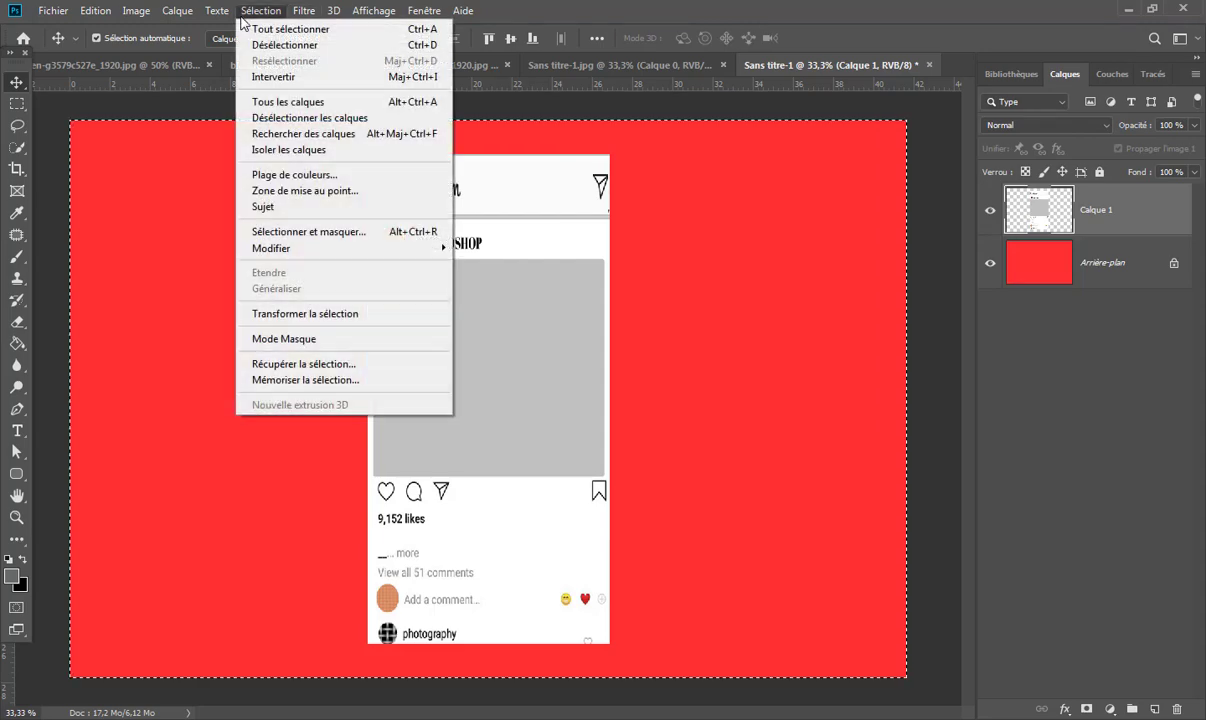
{"action": "left_click", "coordinate": [358, 45]}
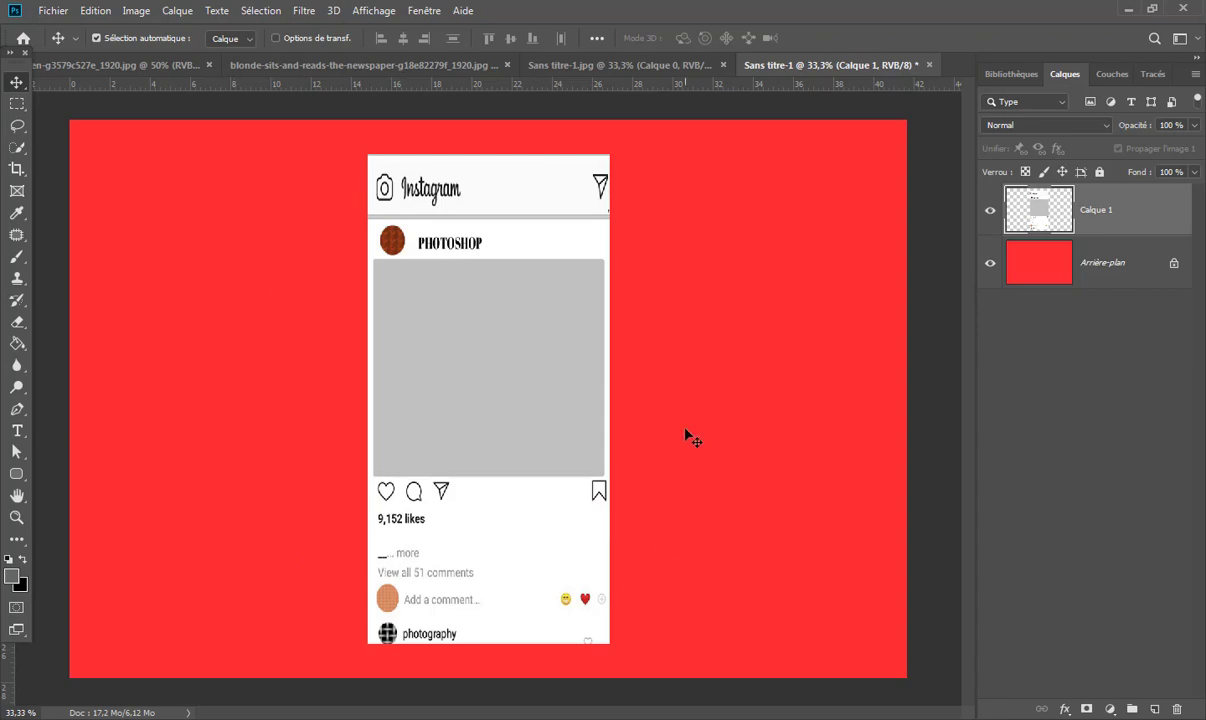
- Drag the blue-leggings woman photo onto the red mockup document as Calque 2
{"action": "left_click", "coordinate": [151, 62]}
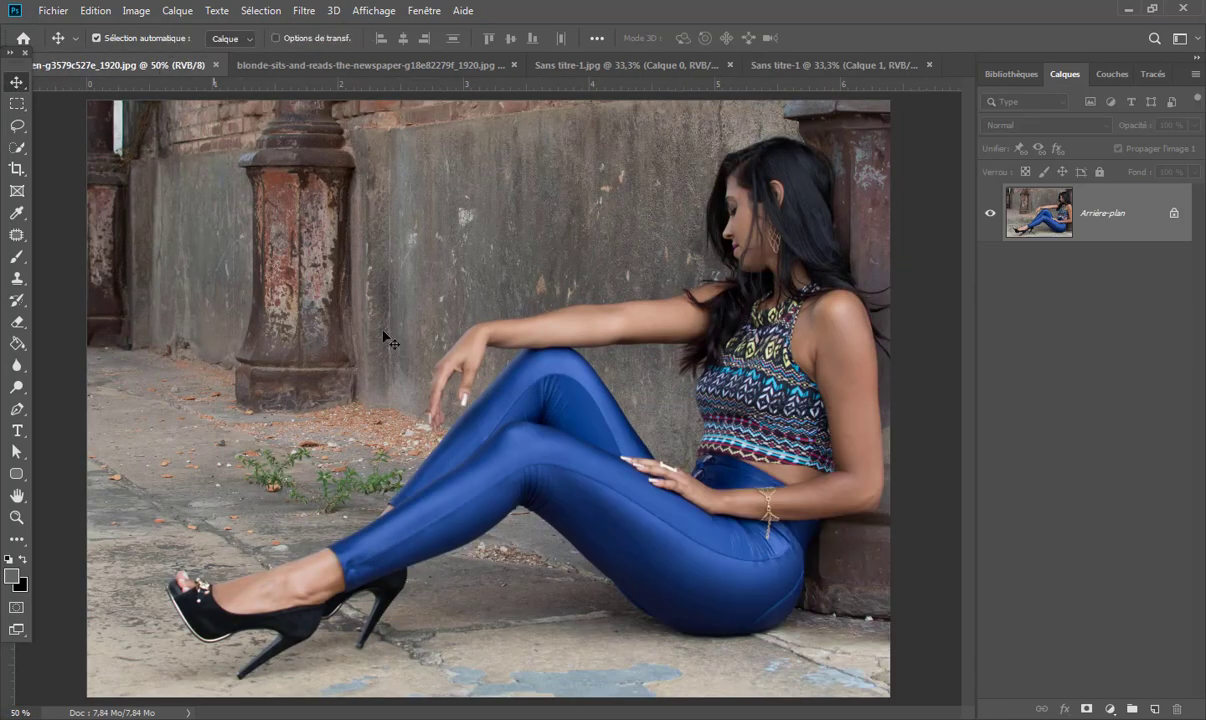
{"action": "mouse_move", "coordinate": [518, 368]}
{"action": "left_mouse_down"}
{"action": "mouse_move", "coordinate": [781, 70]}
{"action": "mouse_move", "coordinate": [479, 381]}
{"action": "left_mouse_up"}
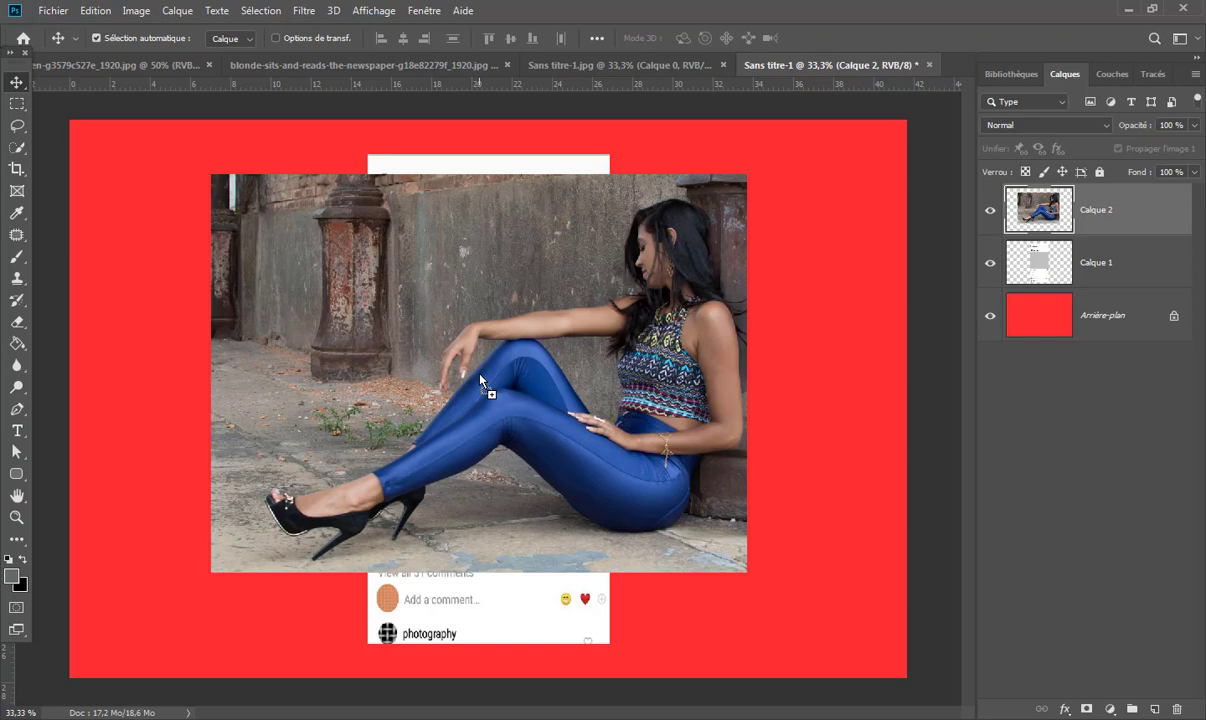
{"action": "left_click", "coordinate": [92, 12]}
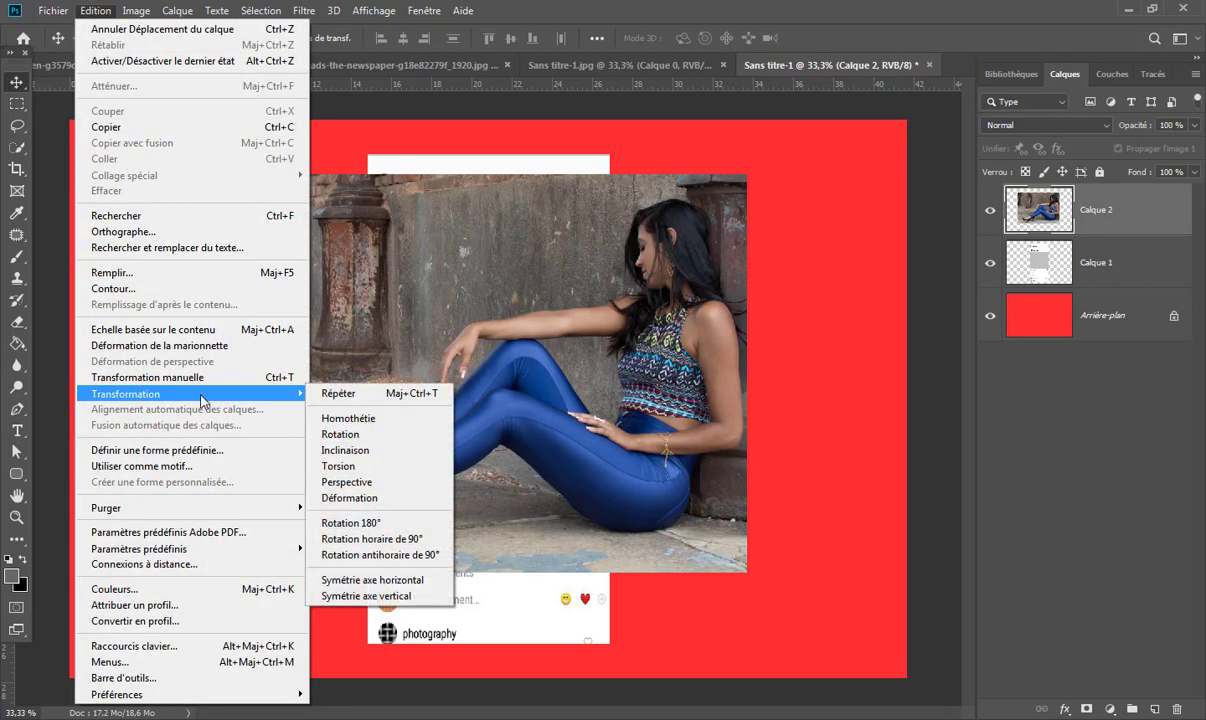
{"action": "mouse_move", "coordinate": [190, 394]}
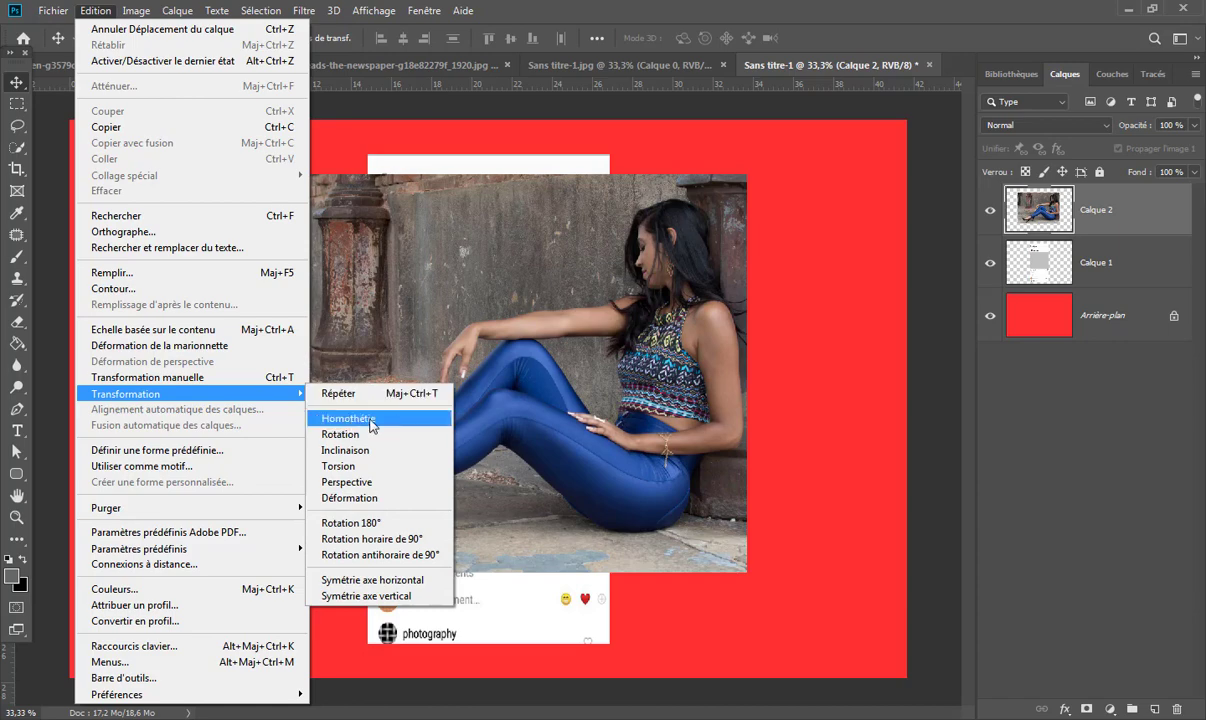
- Lower the seated-woman photo's opacity and scale and move it over the grey frame
{"action": "left_click", "coordinate": [415, 421]}
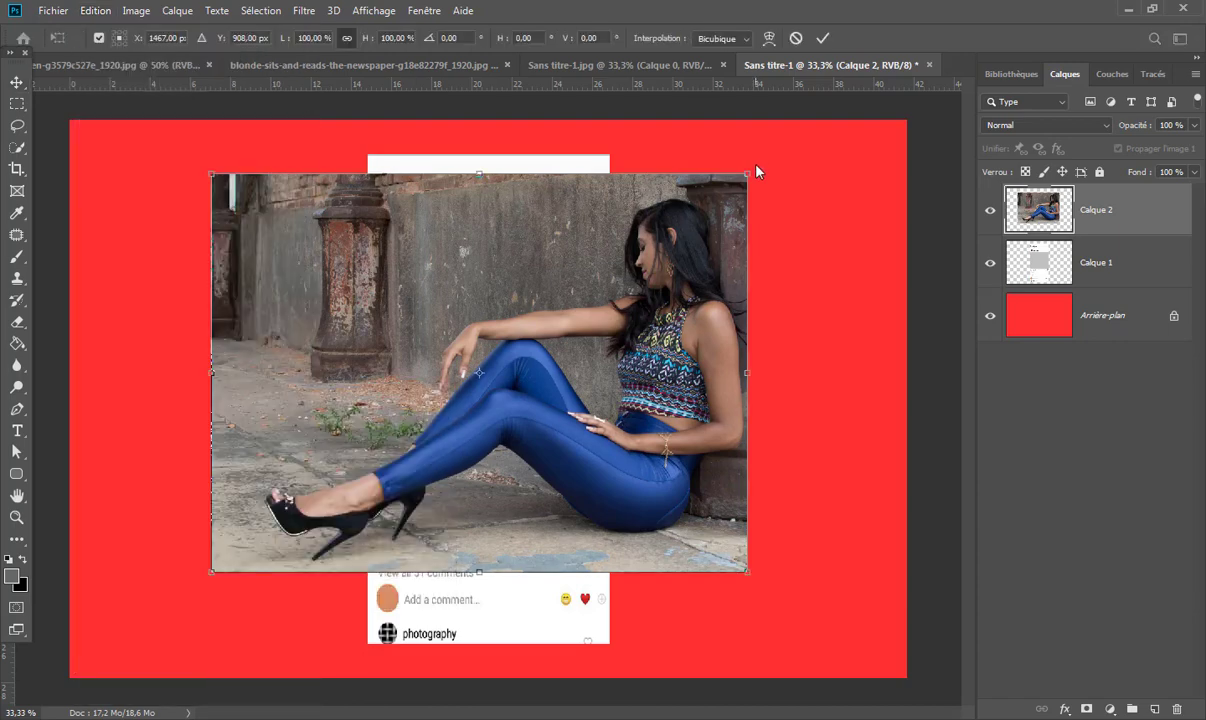
{"action": "mouse_move", "coordinate": [748, 174]}
{"action": "left_mouse_down"}
{"action": "mouse_move", "coordinate": [694, 188]}
{"action": "mouse_move", "coordinate": [629, 261]}
{"action": "left_mouse_up"}
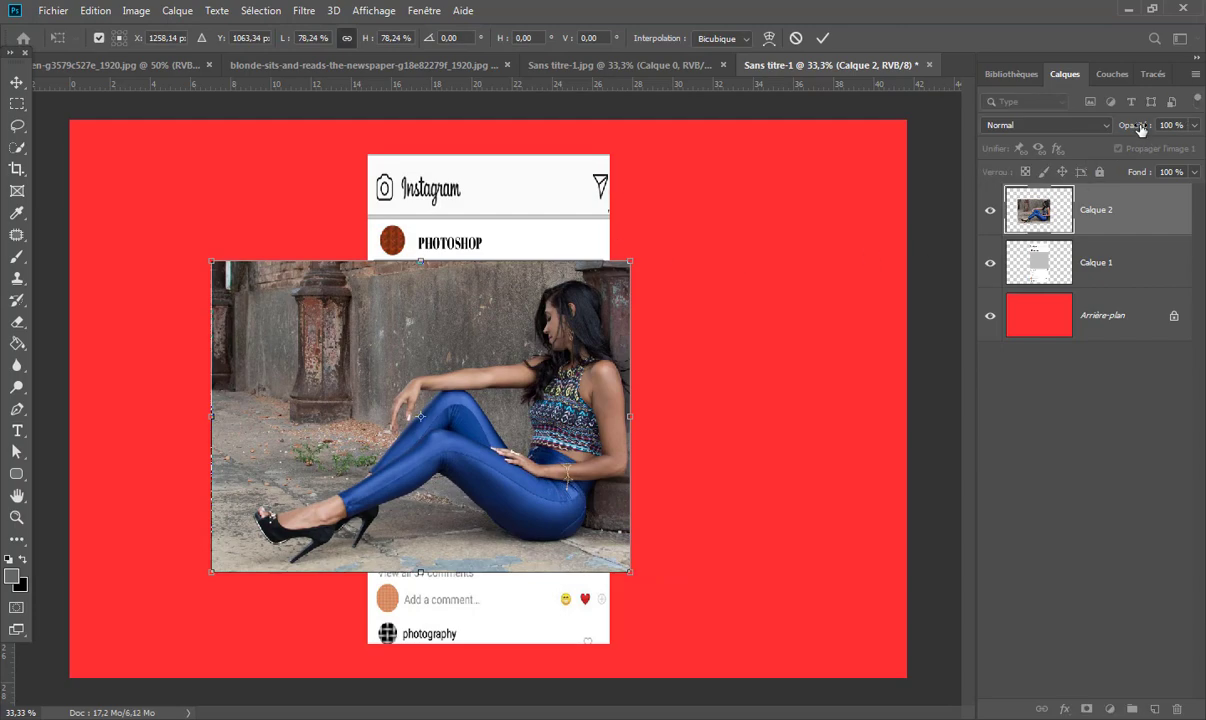
{"action": "left_click_drag", "start_coordinate": [1141, 130], "coordinate": [1090, 140]}
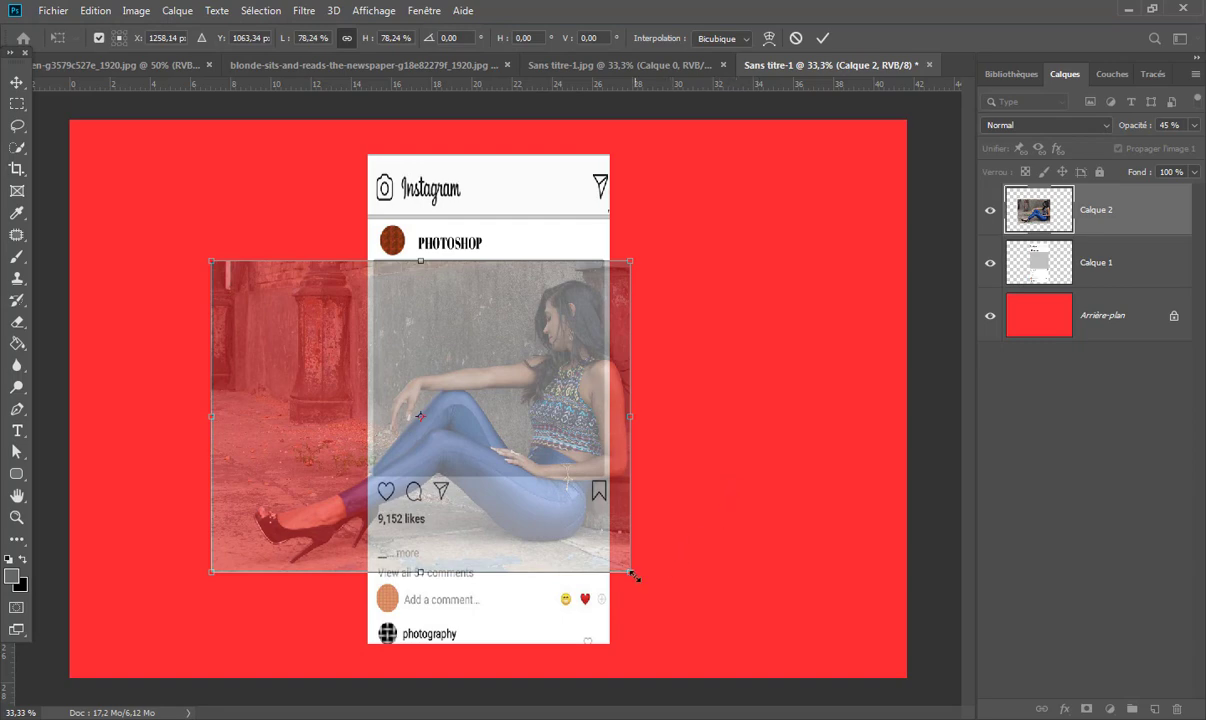
{"action": "mouse_move", "coordinate": [632, 575]}
{"action": "left_mouse_down"}
{"action": "mouse_move", "coordinate": [598, 493]}
{"action": "mouse_move", "coordinate": [563, 456]}
{"action": "left_mouse_up"}
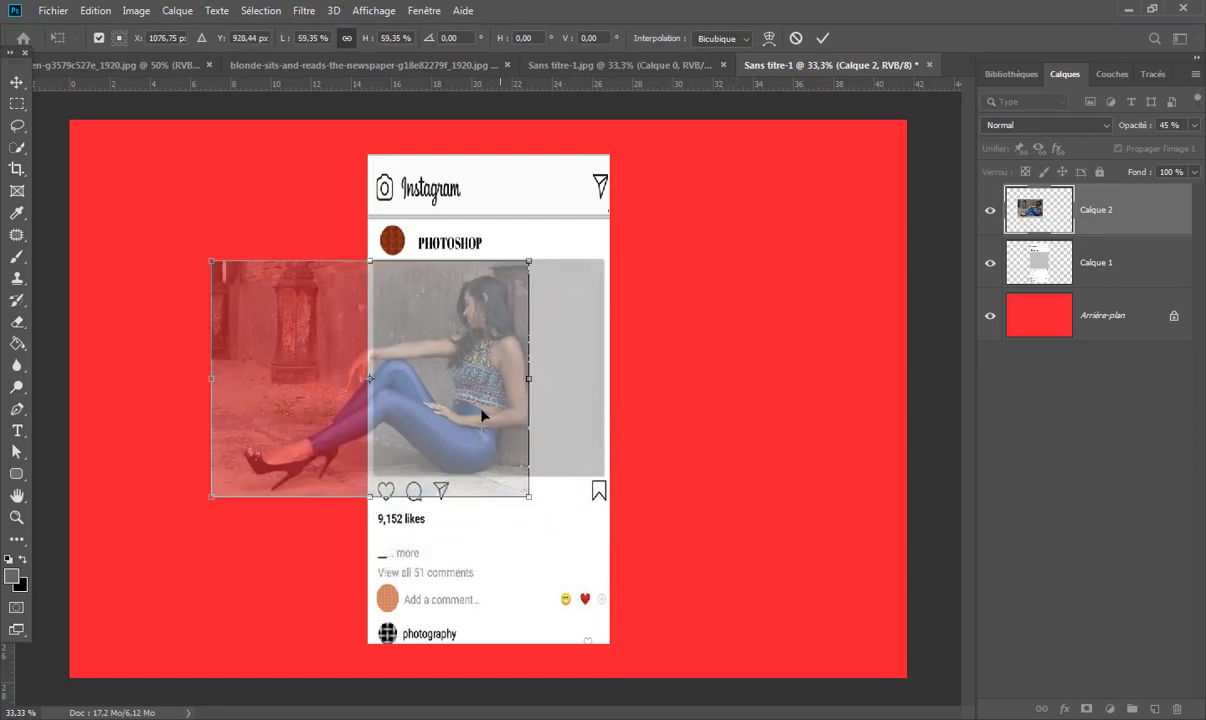
{"action": "left_click_drag", "start_coordinate": [482, 414], "coordinate": [548, 406]}
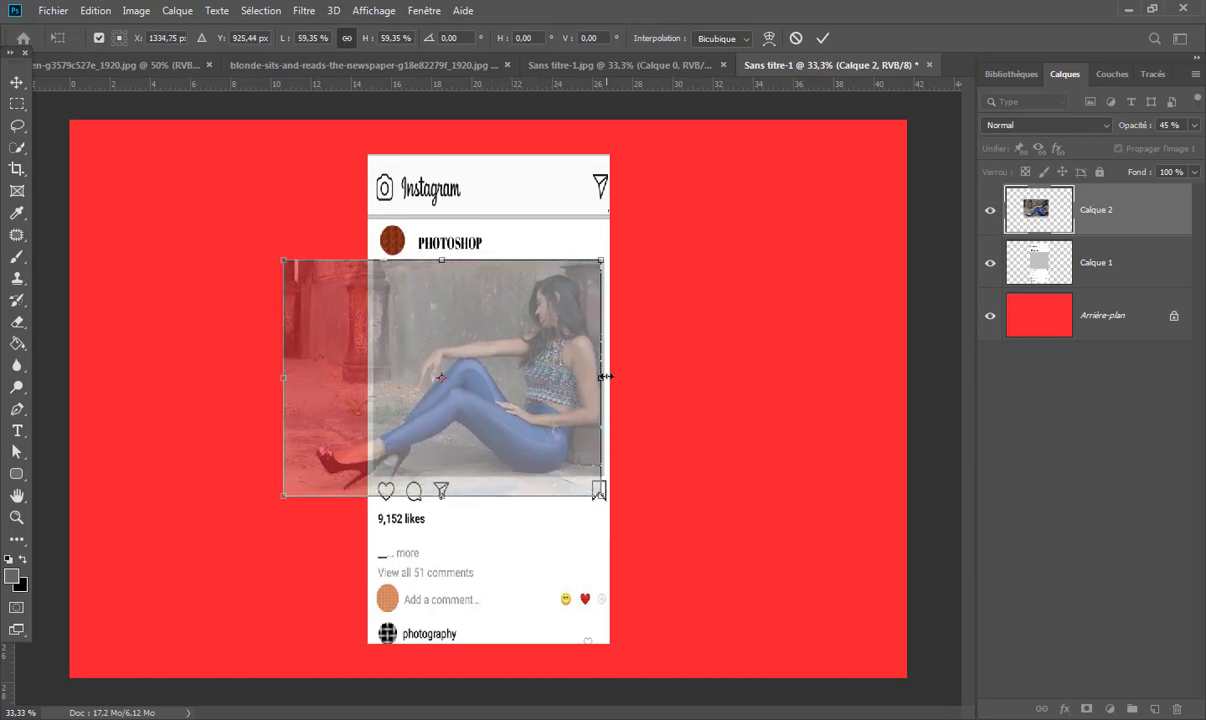
- Widen the photo left past the frame, commit, and restore 100% opacity
{"action": "left_click_drag", "start_coordinate": [604, 377], "coordinate": [606, 377]}
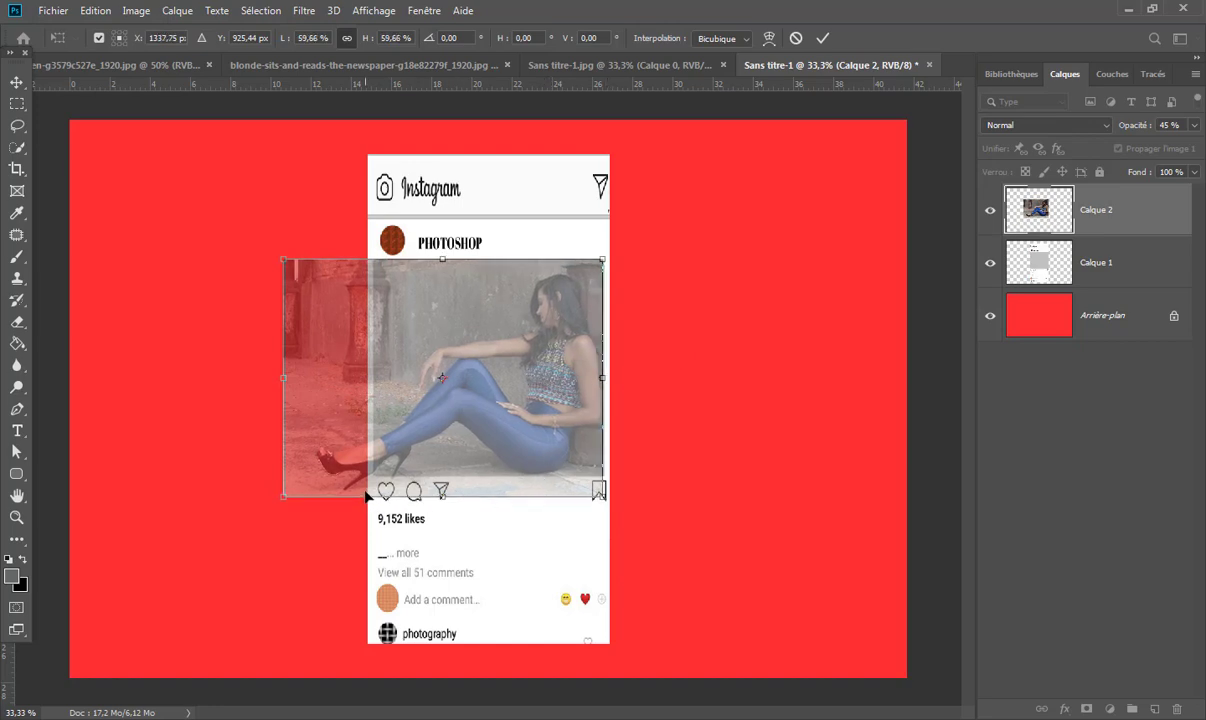
{"action": "left_click_drag", "start_coordinate": [528, 487], "coordinate": [528, 496]}
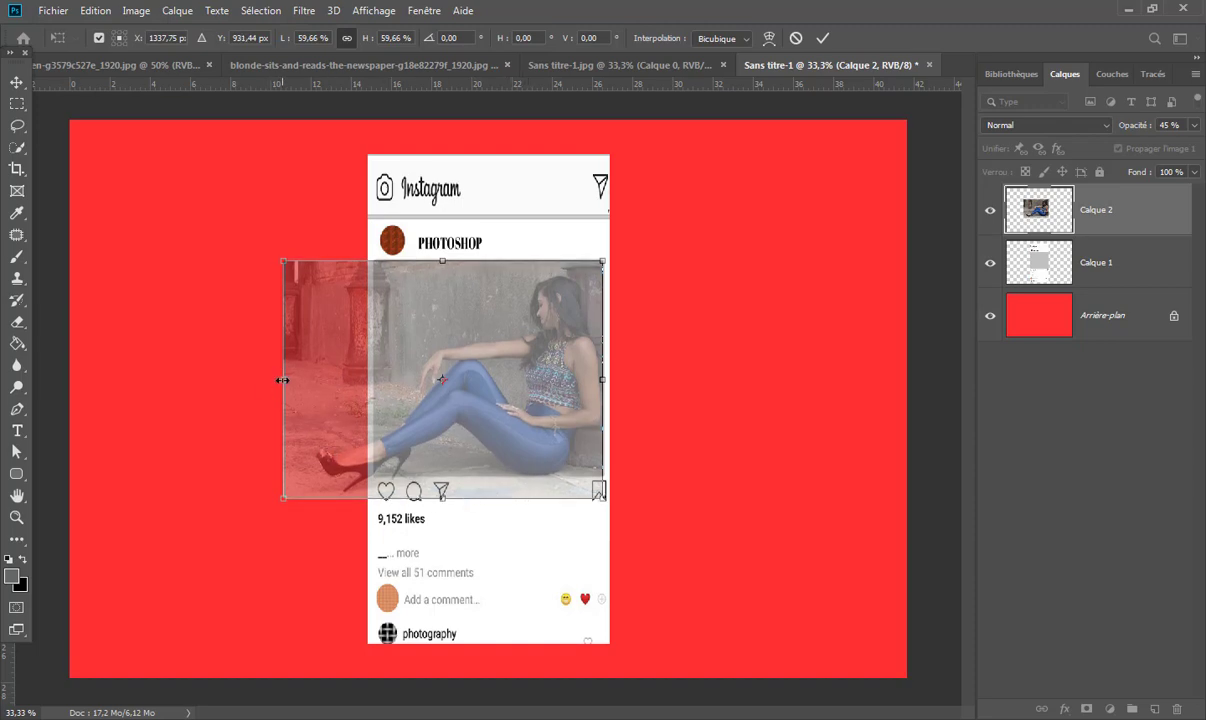
{"action": "left_click_drag", "start_coordinate": [283, 380], "coordinate": [270, 382]}
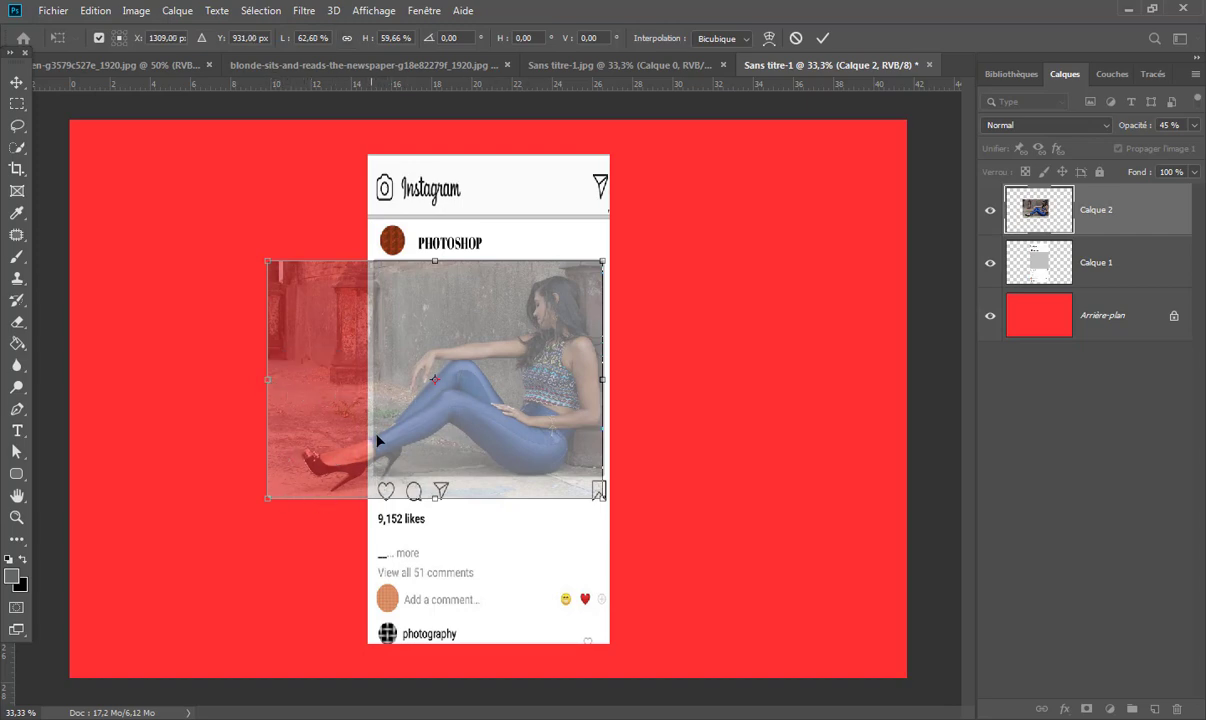
{"action": "left_click", "coordinate": [824, 38]}
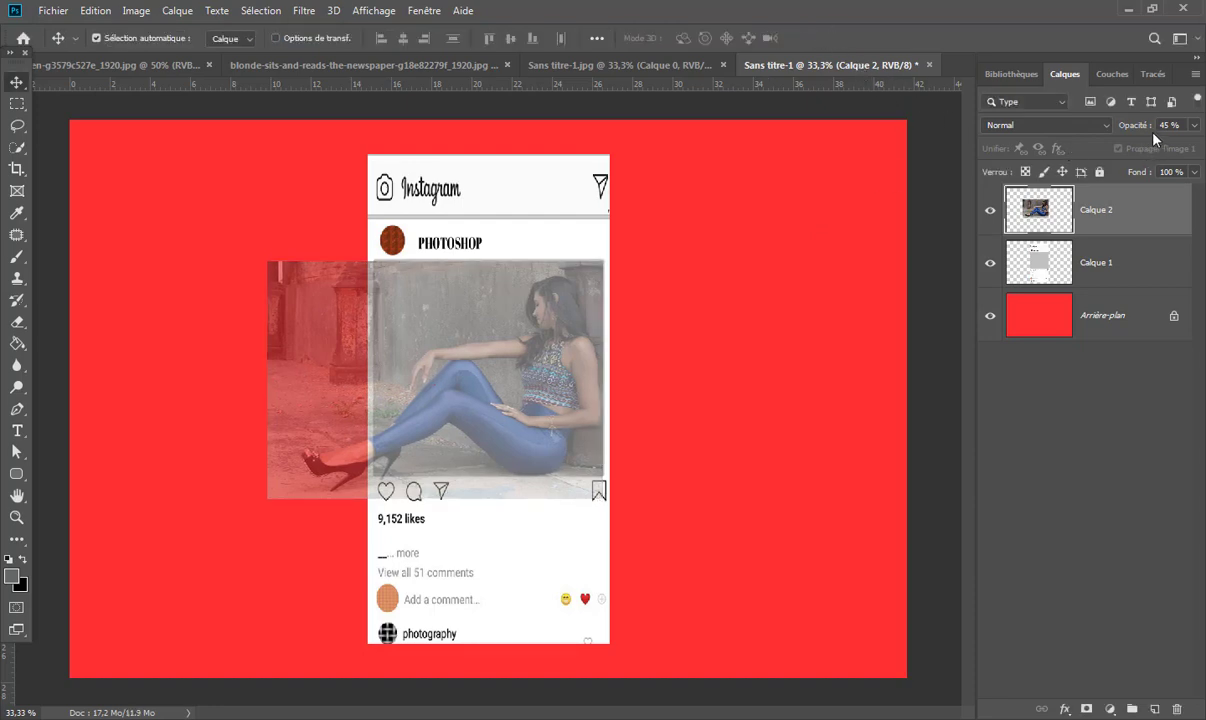
{"action": "left_click_drag", "start_coordinate": [1133, 130], "coordinate": [1190, 130]}
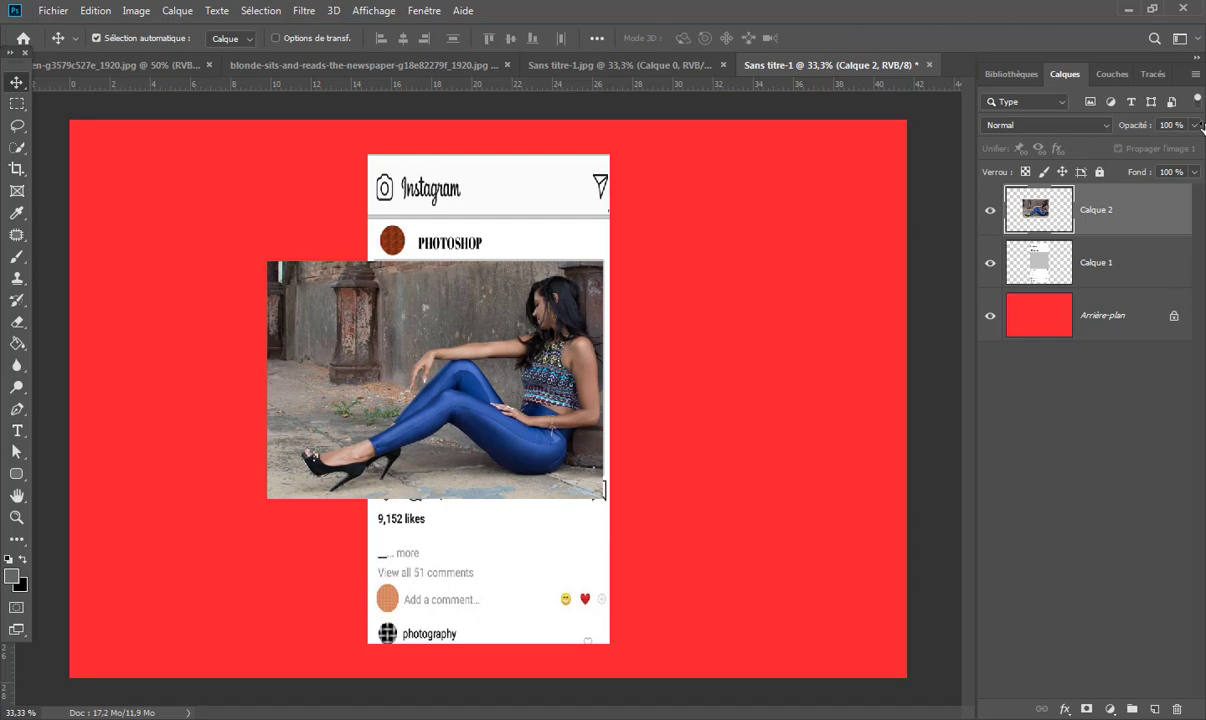
- Zoom in on the foot and shoe area and switch to the Pen tool
{"action": "left_click", "coordinate": [16, 516]}
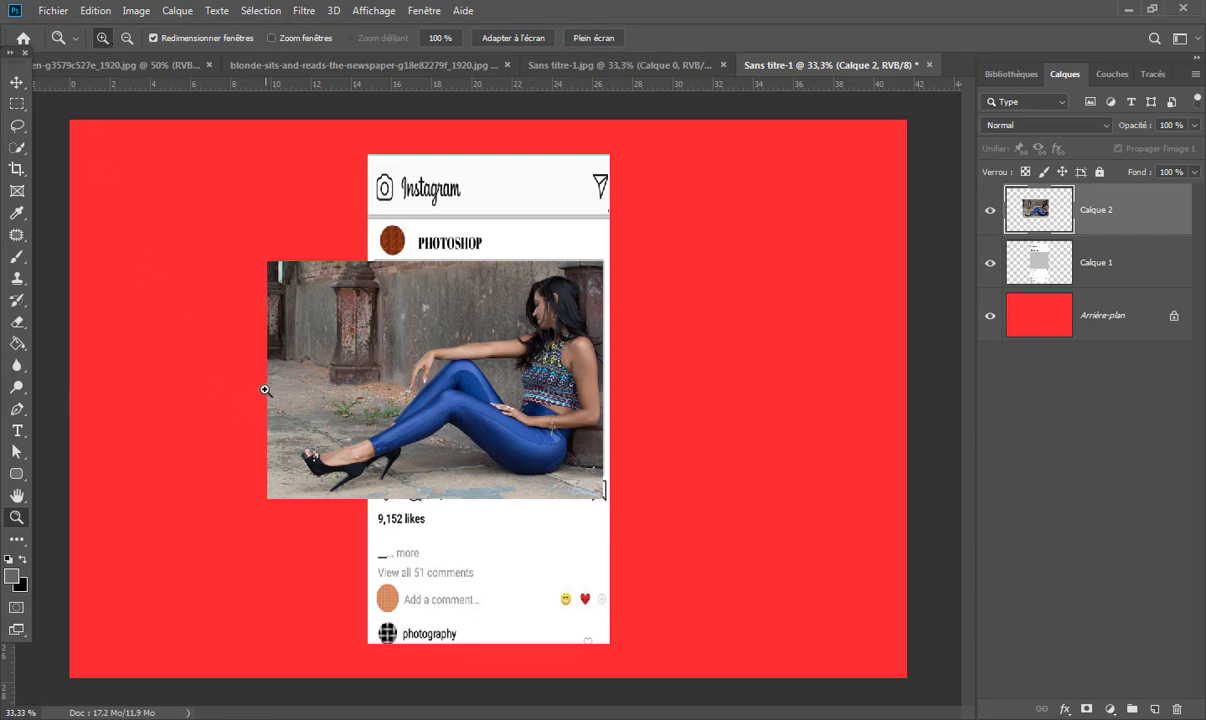
{"action": "left_click_drag", "start_coordinate": [272, 401], "coordinate": [411, 521]}
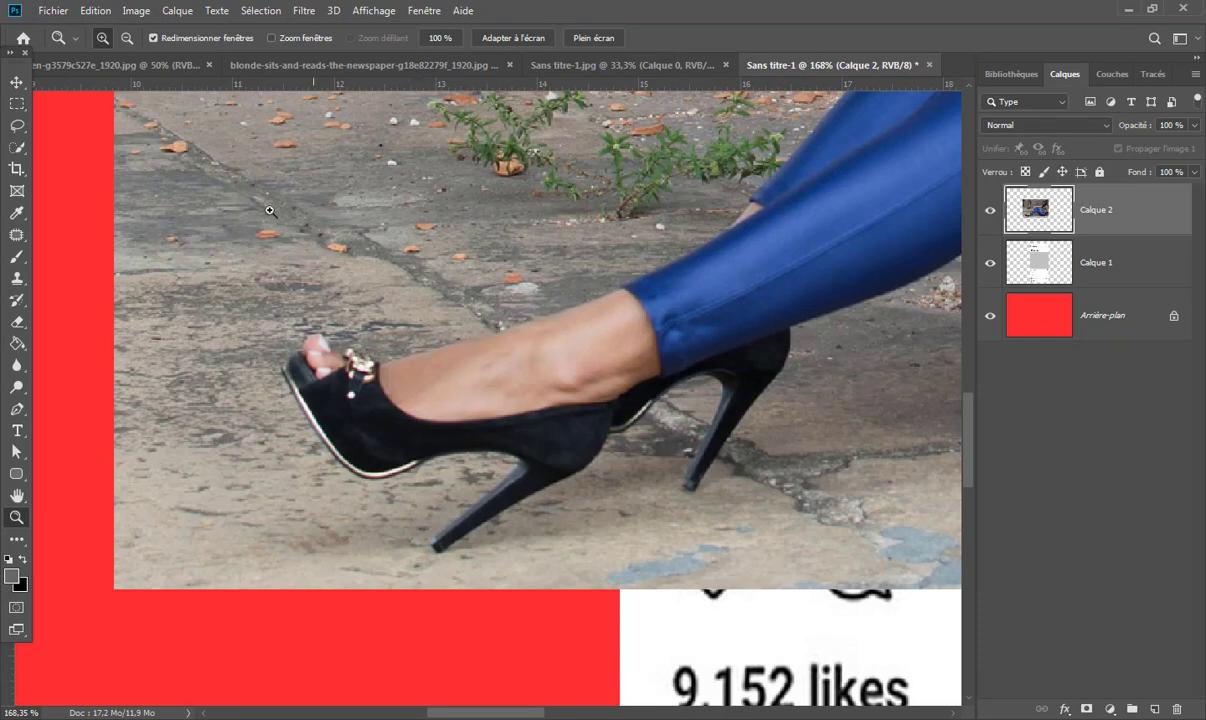
{"action": "left_click", "coordinate": [17, 409]}
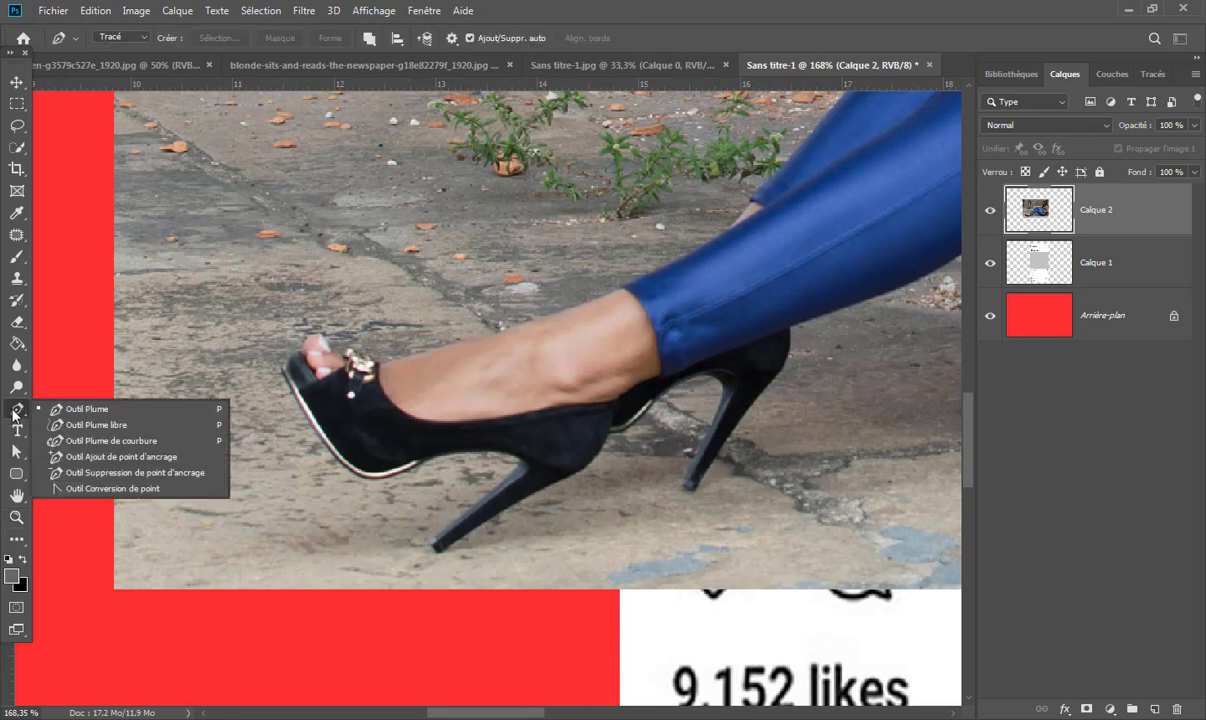
{"action": "left_click", "coordinate": [101, 412]}
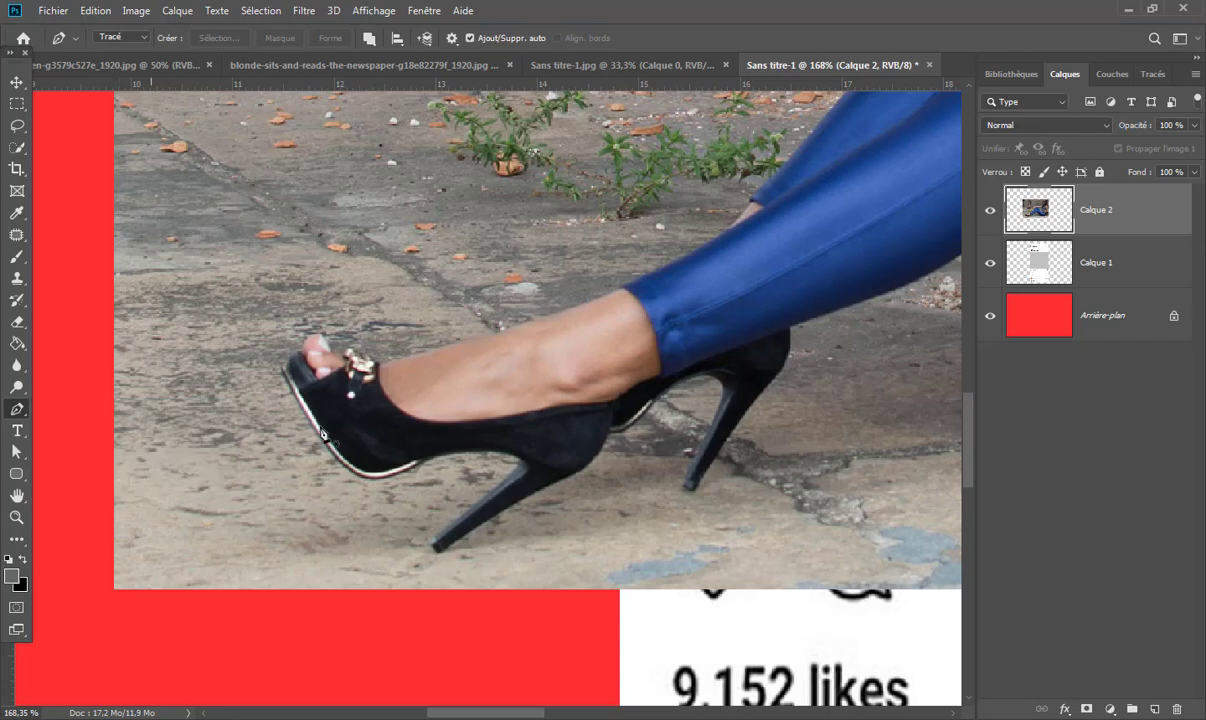
- Trace a closed path around the lower leg, toes, soles and both high heels
{"action": "left_click", "coordinate": [663, 269]}
{"action": "left_click", "coordinate": [570, 307]}
{"action": "left_click", "coordinate": [484, 338]}
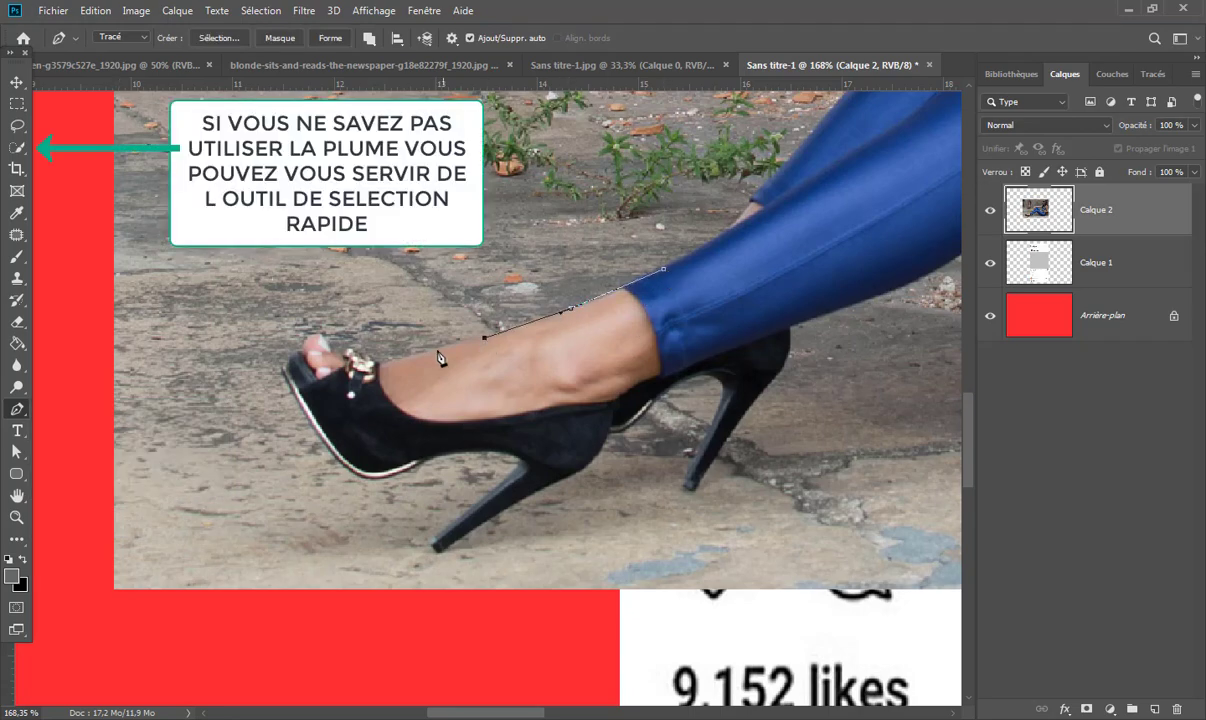
{"action": "left_click", "coordinate": [421, 354]}
{"action": "left_click", "coordinate": [376, 364]}
{"action": "left_click", "coordinate": [350, 352]}
{"action": "left_click", "coordinate": [331, 348]}
{"action": "left_click", "coordinate": [313, 337]}
{"action": "left_click", "coordinate": [291, 358]}
{"action": "left_click", "coordinate": [284, 376]}
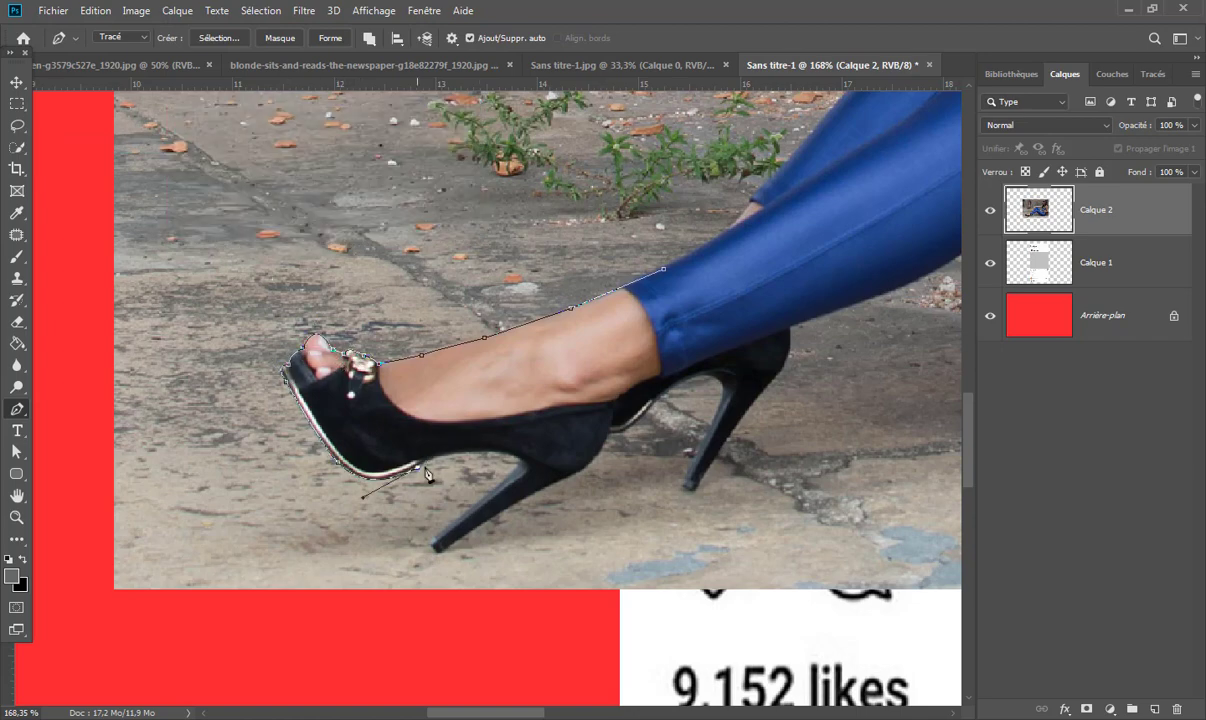
{"action": "left_click_drag", "start_coordinate": [488, 459], "coordinate": [521, 477]}
{"action": "left_click", "coordinate": [490, 492]}
{"action": "left_click", "coordinate": [436, 546]}
{"action": "left_click", "coordinate": [543, 490]}
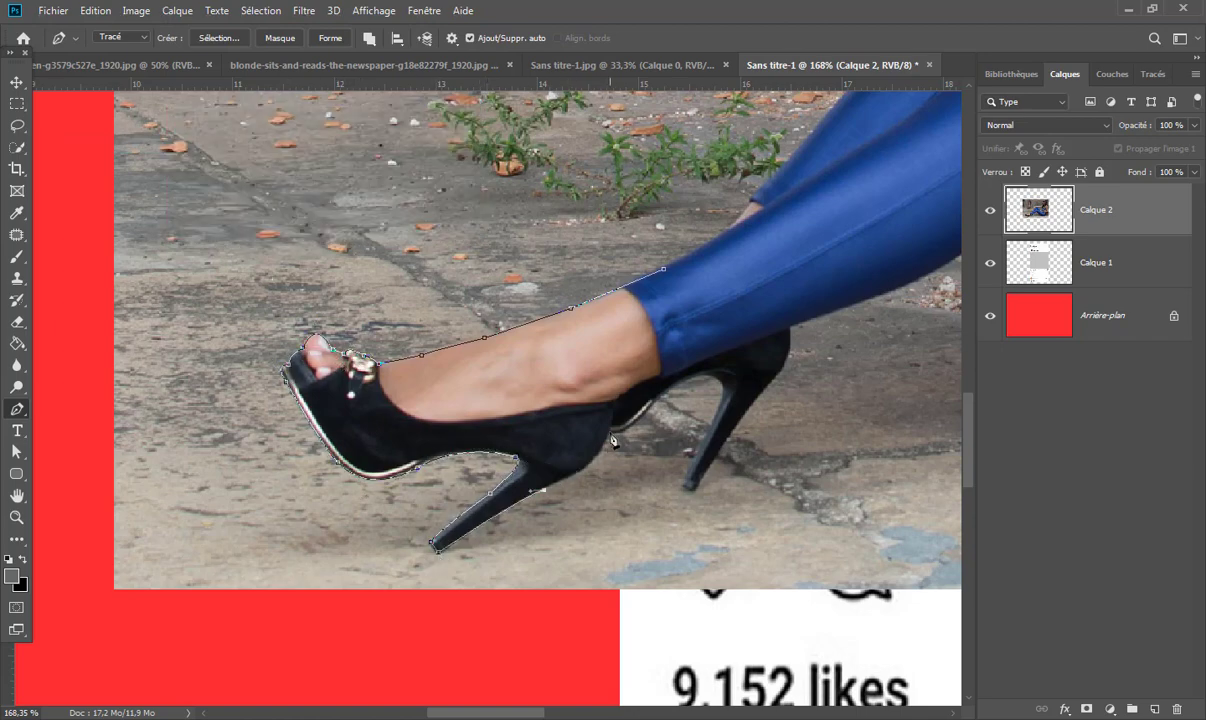
{"action": "left_click", "coordinate": [610, 432]}
{"action": "left_click", "coordinate": [629, 428]}
{"action": "left_click", "coordinate": [657, 398]}
{"action": "left_click", "coordinate": [720, 405]}
{"action": "left_click", "coordinate": [682, 487]}
{"action": "left_click", "coordinate": [748, 408]}
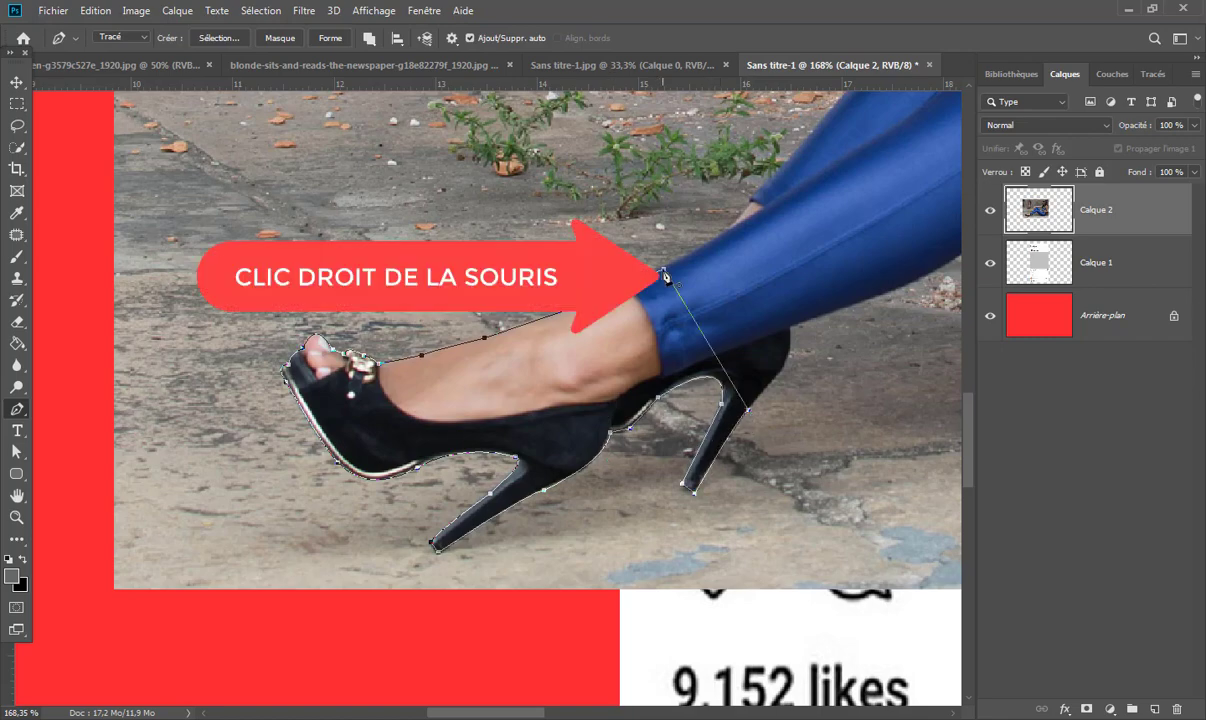
- Convert the closed path into a selection with 1-pixel feather
{"action": "right_click", "coordinate": [665, 276]}
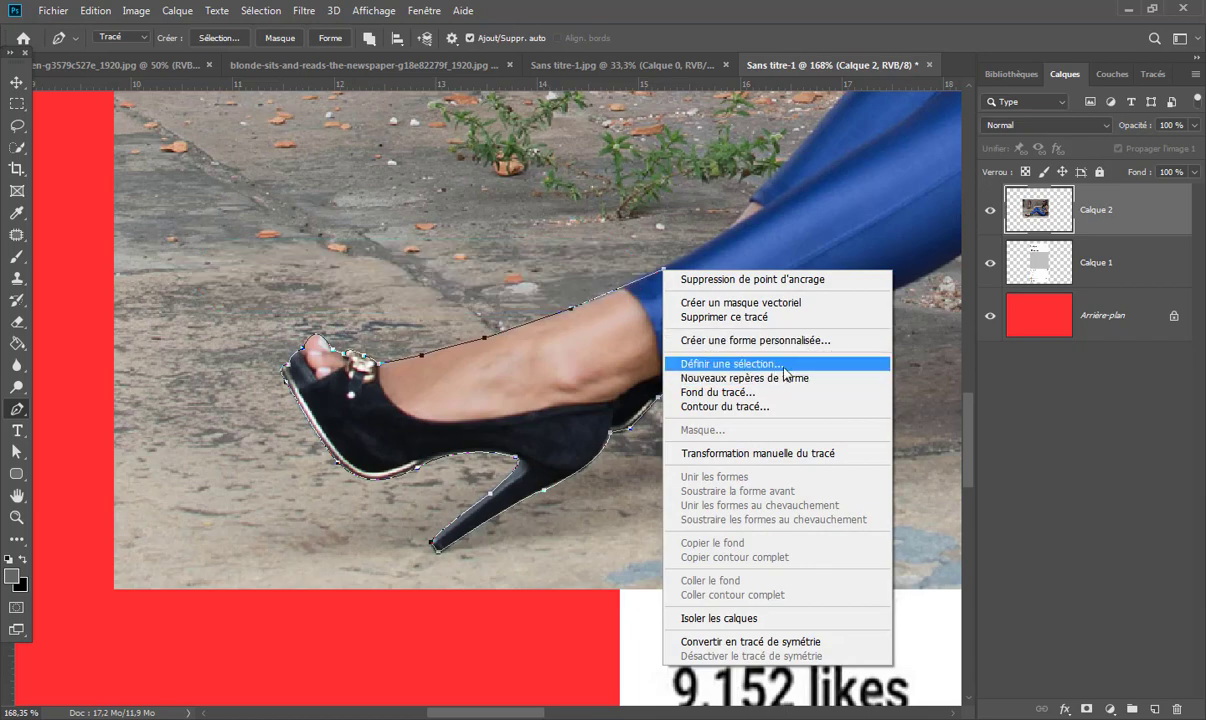
{"action": "left_click", "coordinate": [785, 366]}
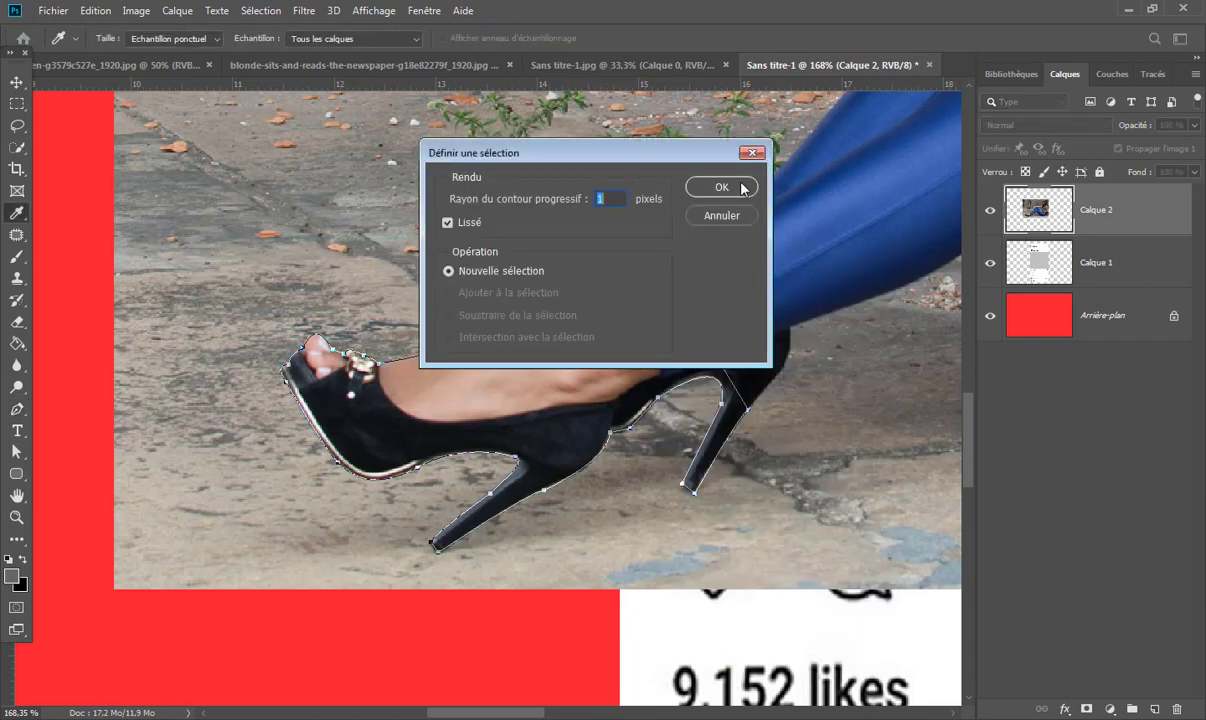
{"action": "left_click", "coordinate": [721, 187]}
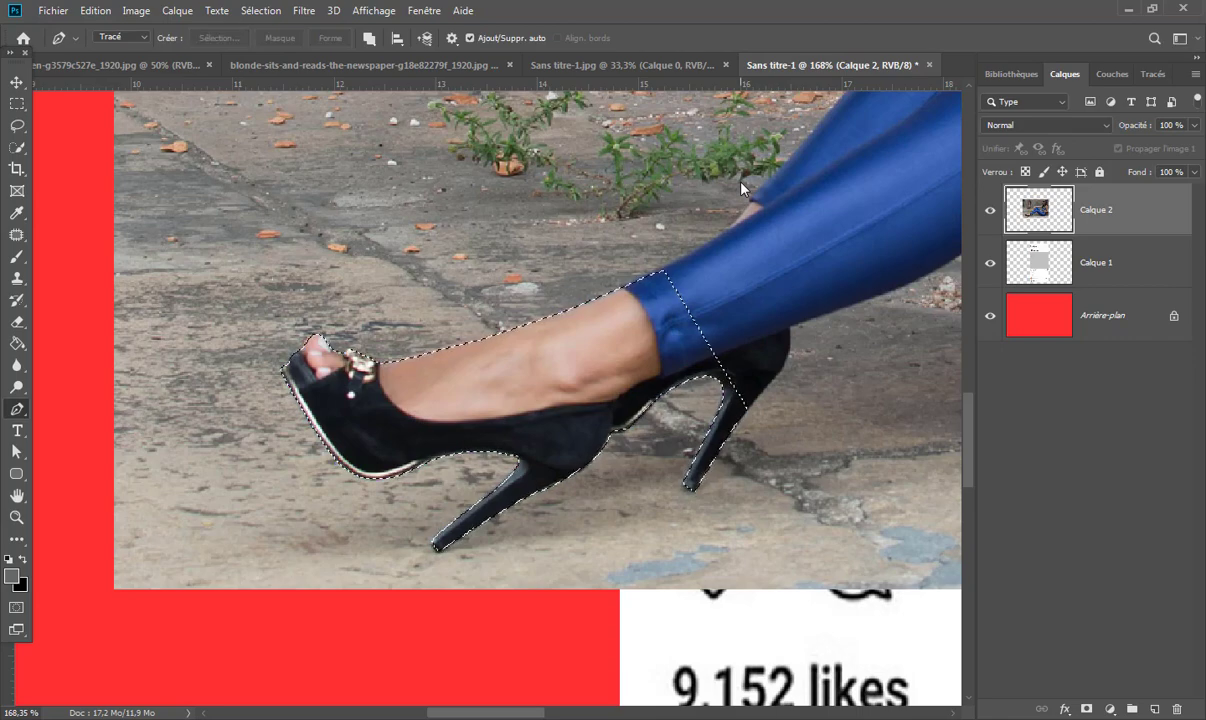
- Output the leg-and-shoe selection via Select and Mask to a new layer, Calque 2 copie, and hide it
{"action": "left_click", "coordinate": [20, 148]}
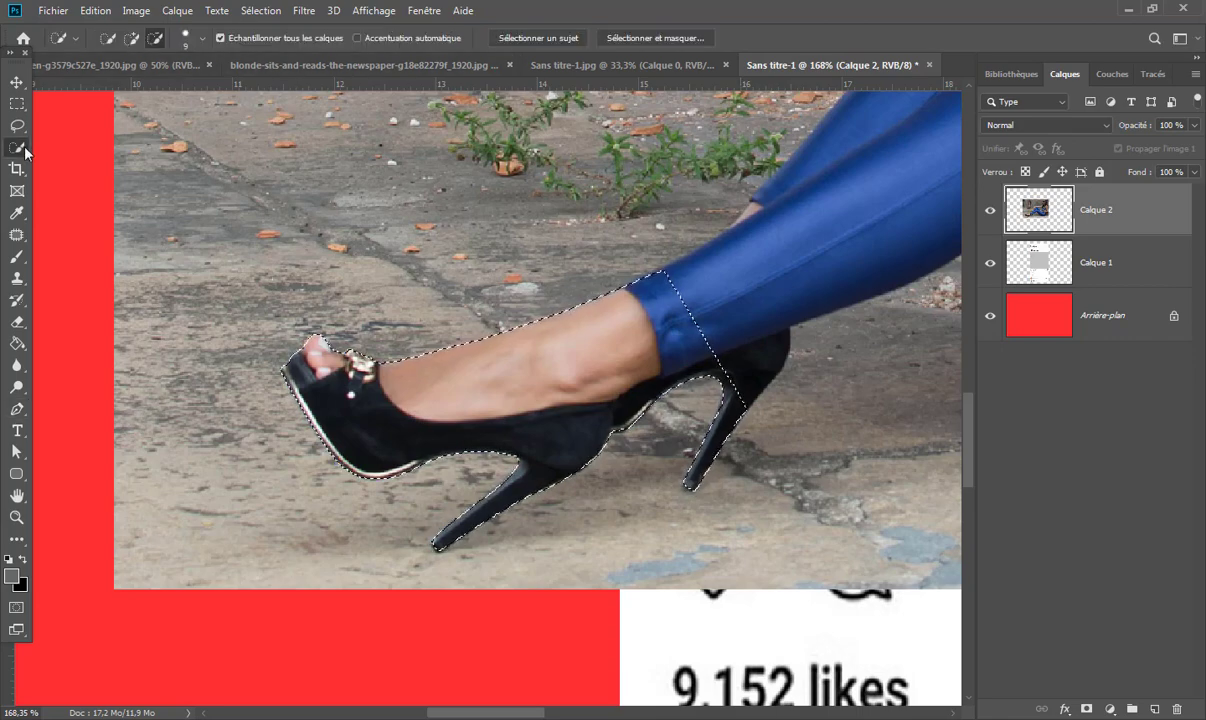
{"action": "left_click", "coordinate": [686, 39]}
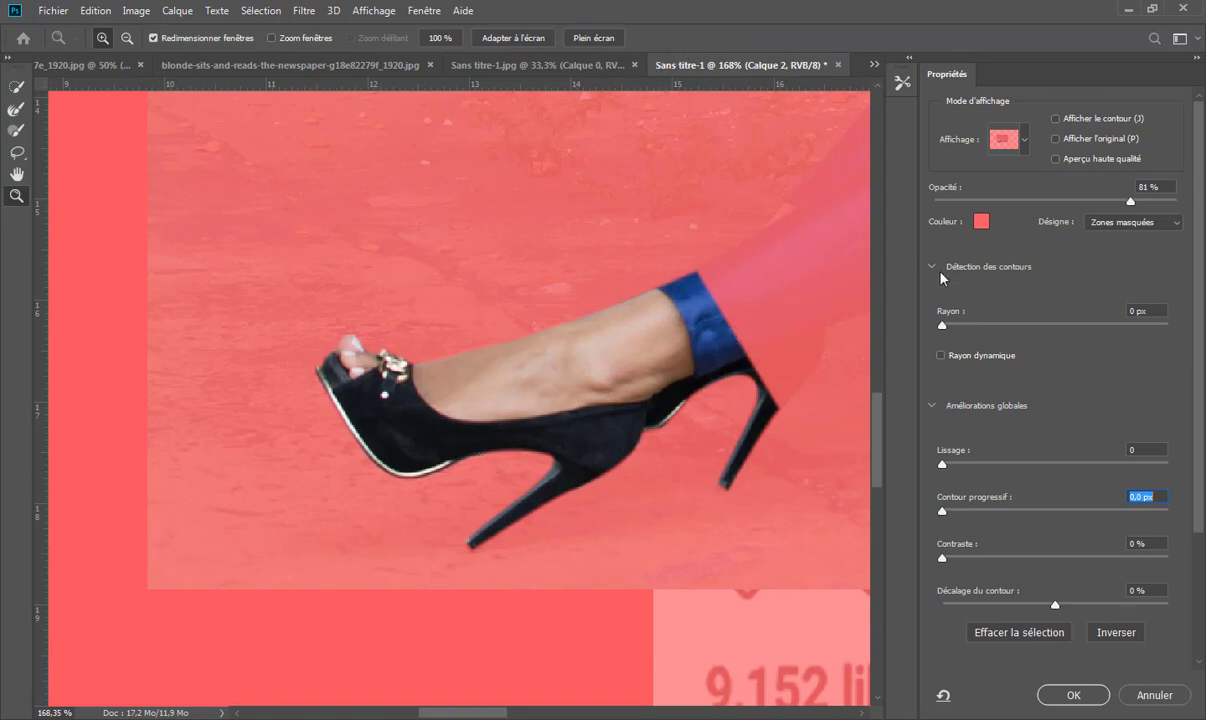
{"action": "left_click_drag", "start_coordinate": [1203, 517], "coordinate": [1203, 663]}
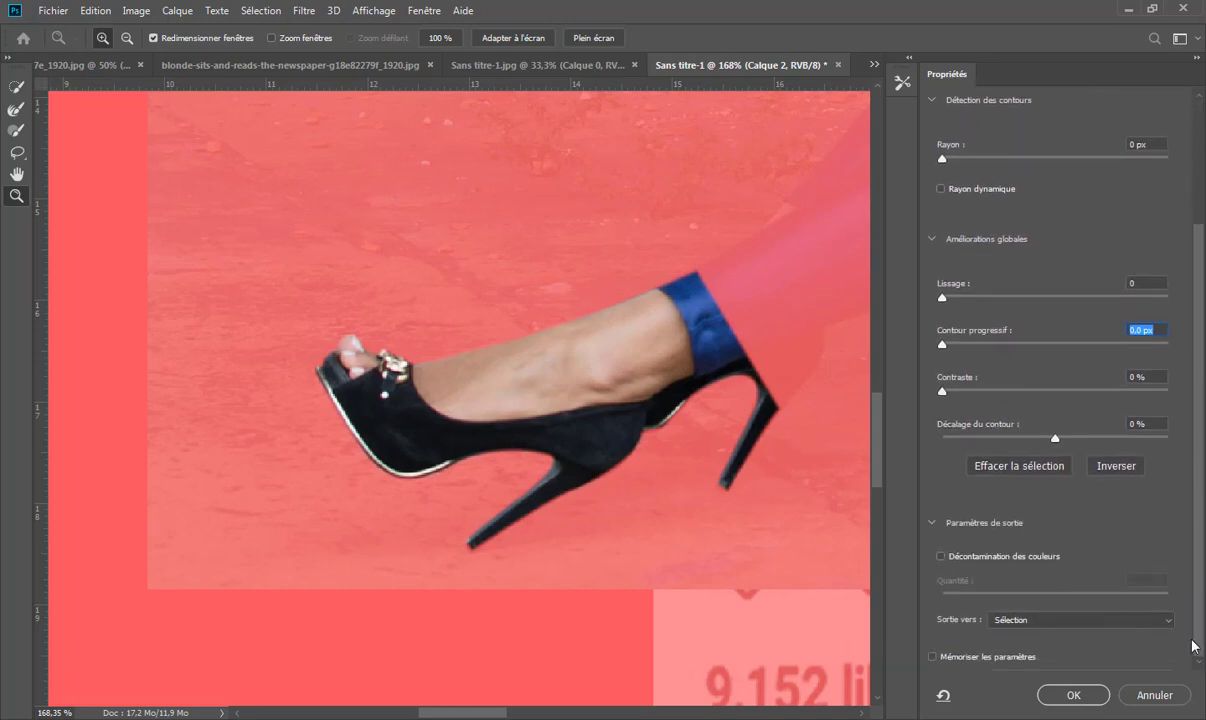
{"action": "left_click", "coordinate": [1149, 625]}
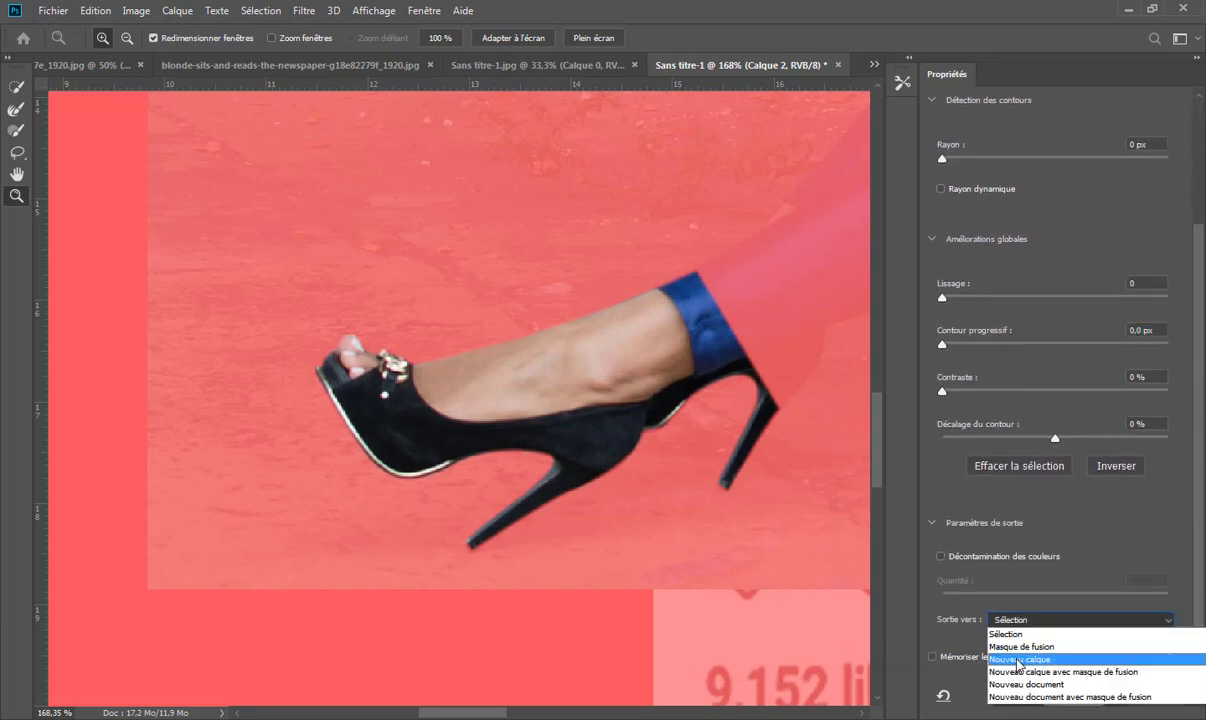
{"action": "left_click", "coordinate": [1081, 662]}
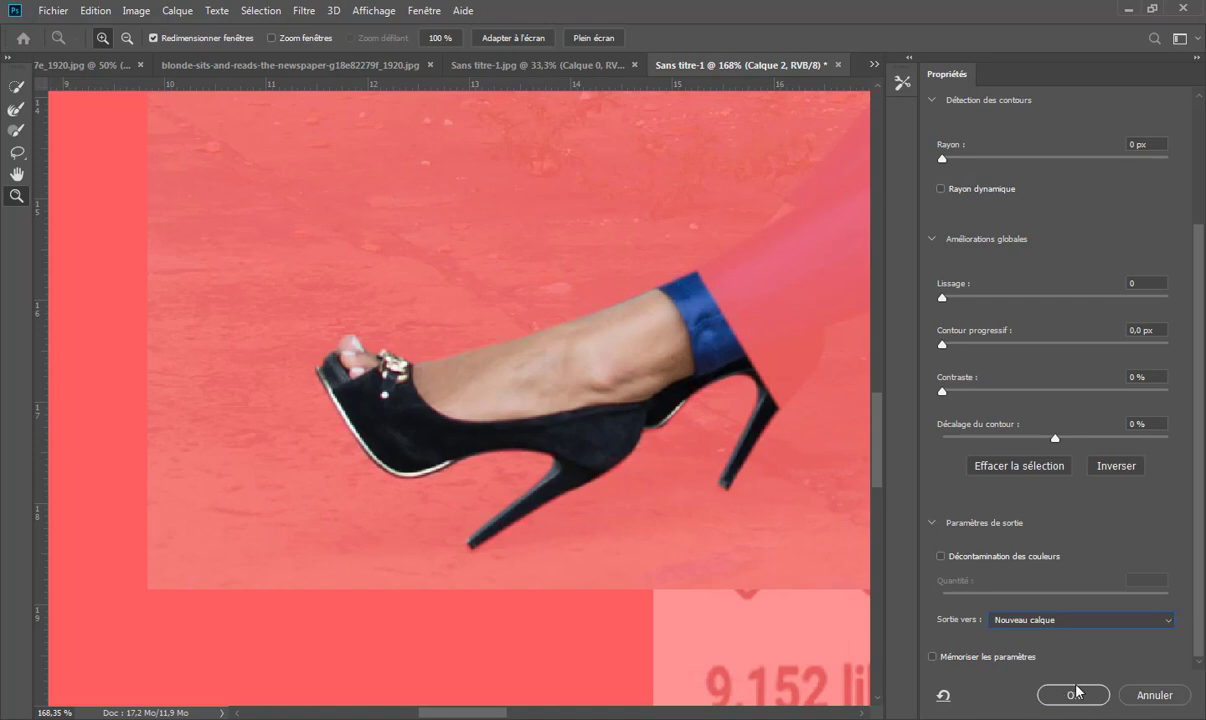
{"action": "left_click", "coordinate": [1074, 695]}
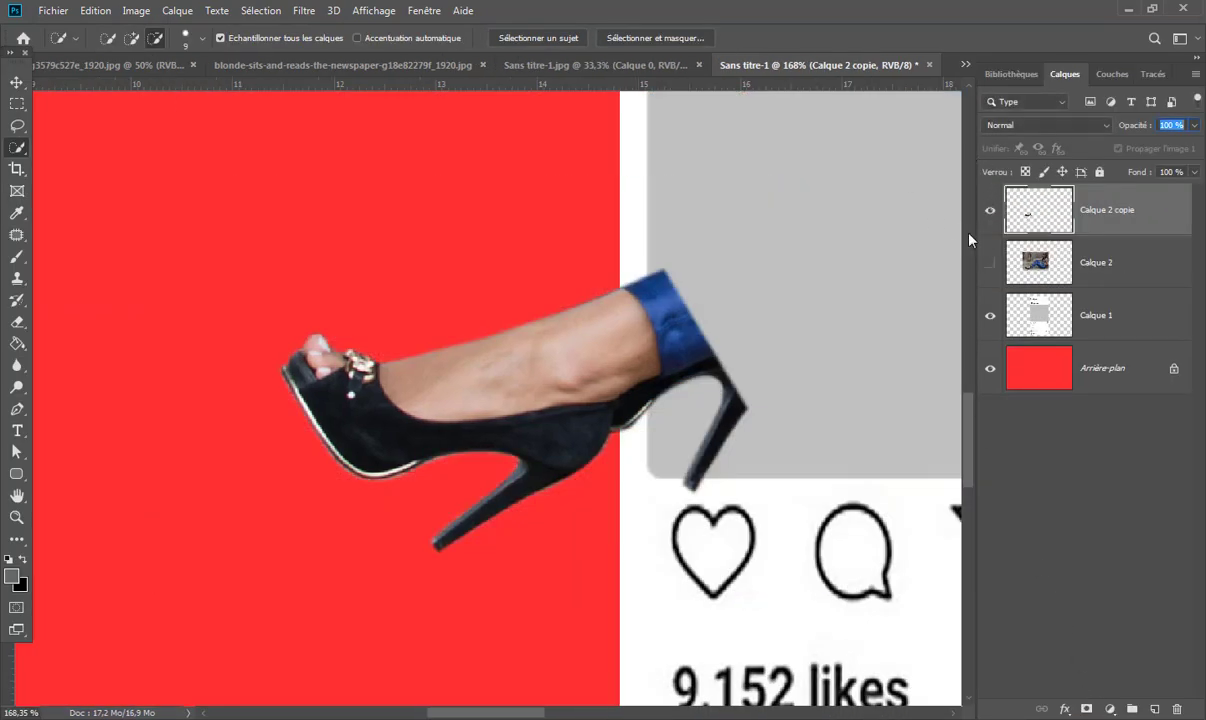
{"action": "left_click", "coordinate": [991, 218]}
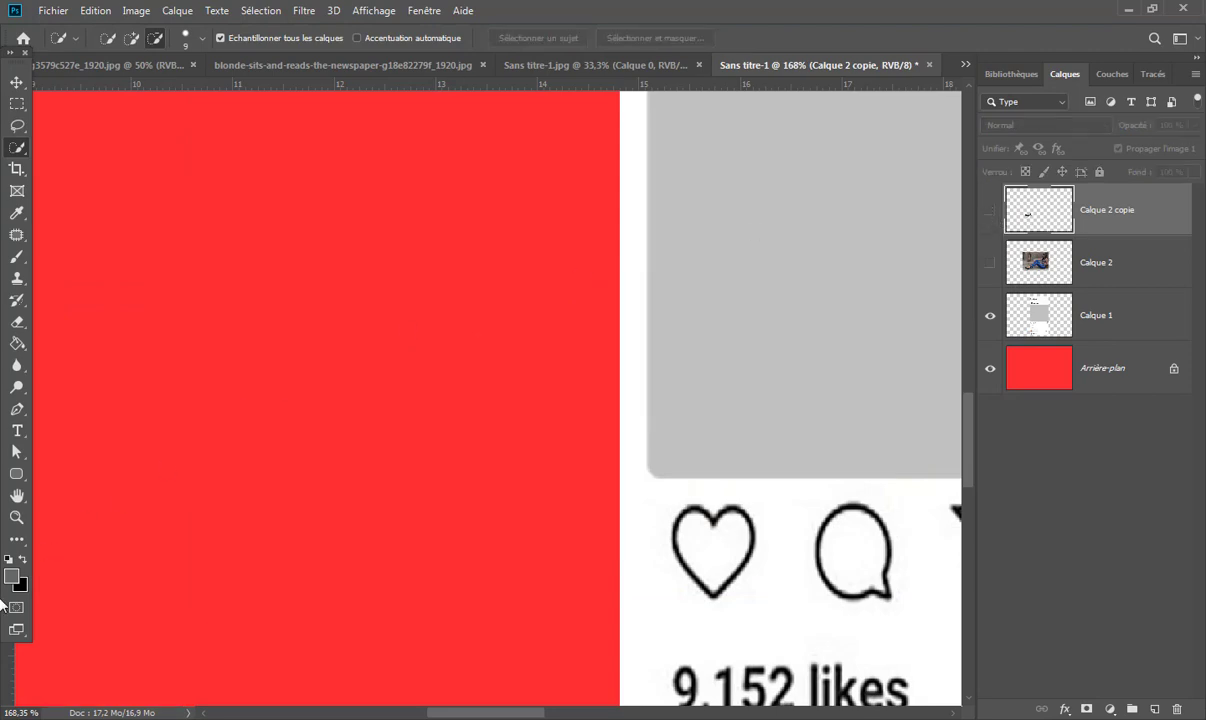
- Fit the canvas on screen and make the post frame layer Calque 1 active
{"action": "left_click", "coordinate": [16, 517]}
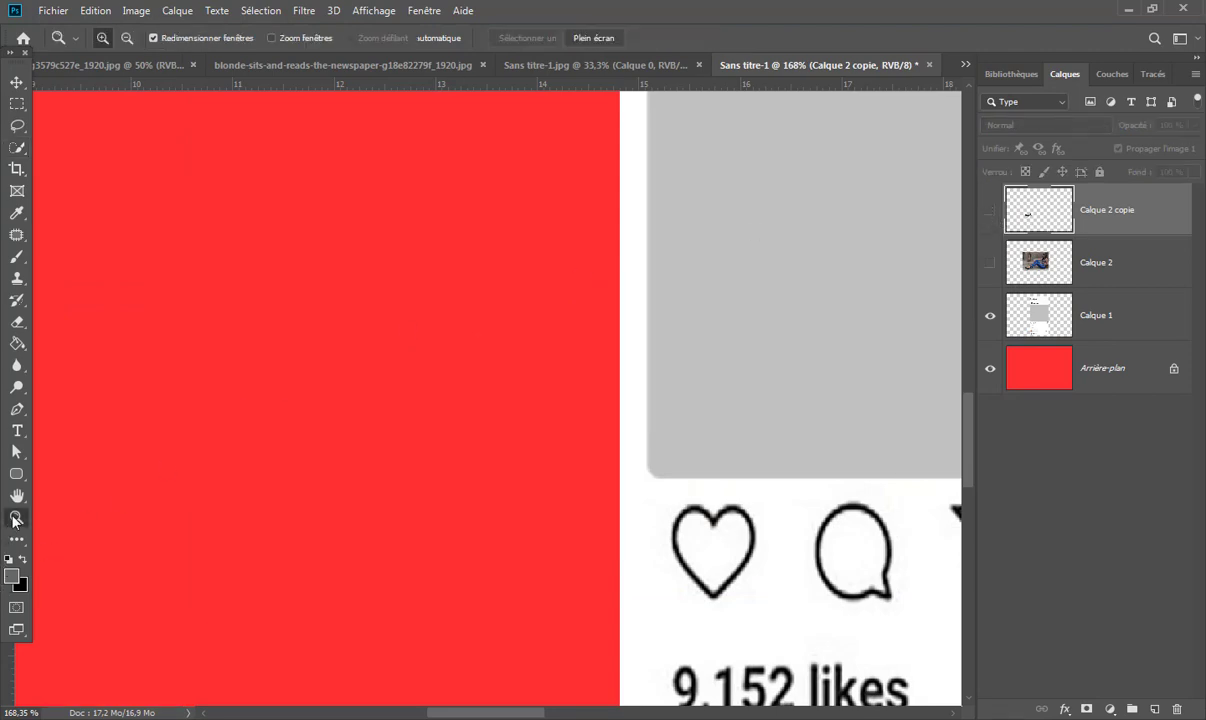
{"action": "right_click", "coordinate": [374, 362]}
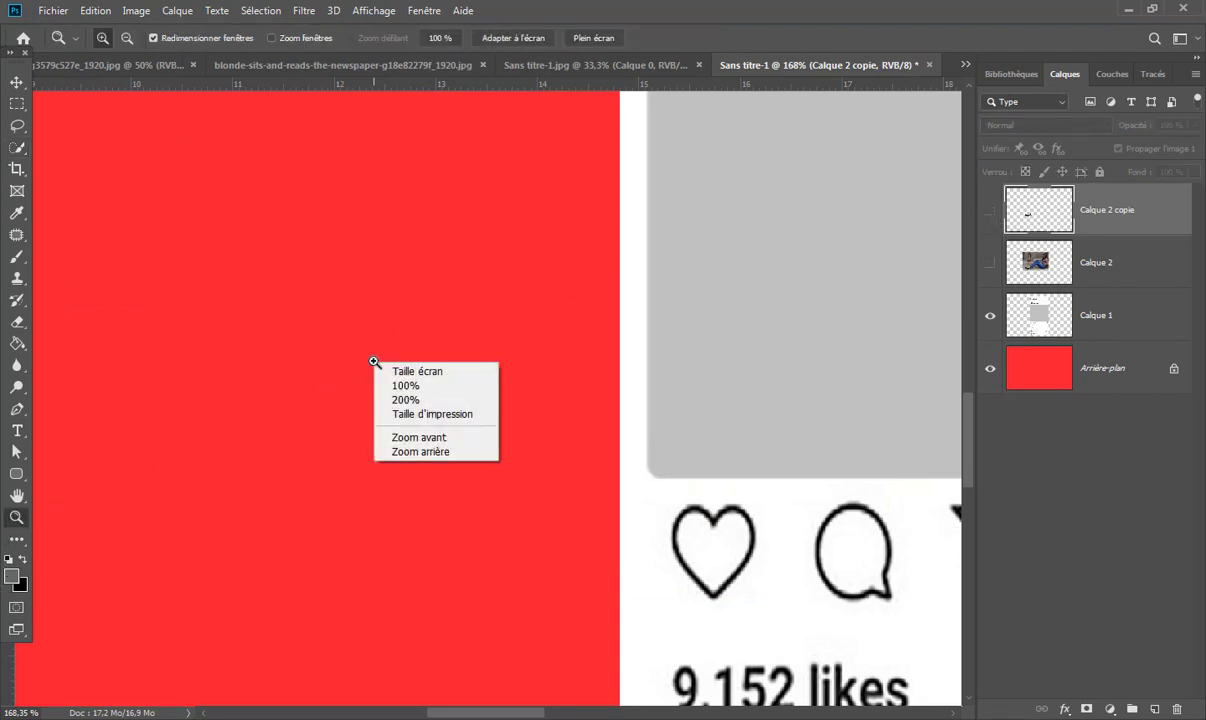
{"action": "left_click", "coordinate": [471, 373]}
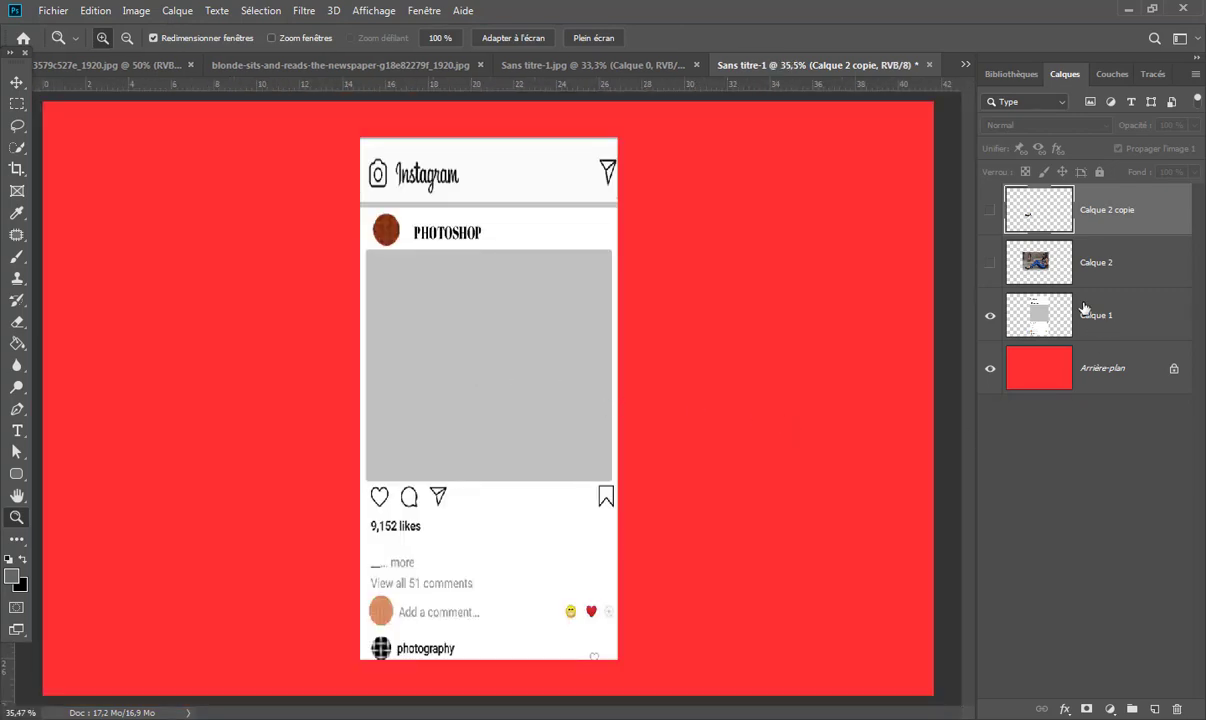
{"action": "key", "text": "w"}
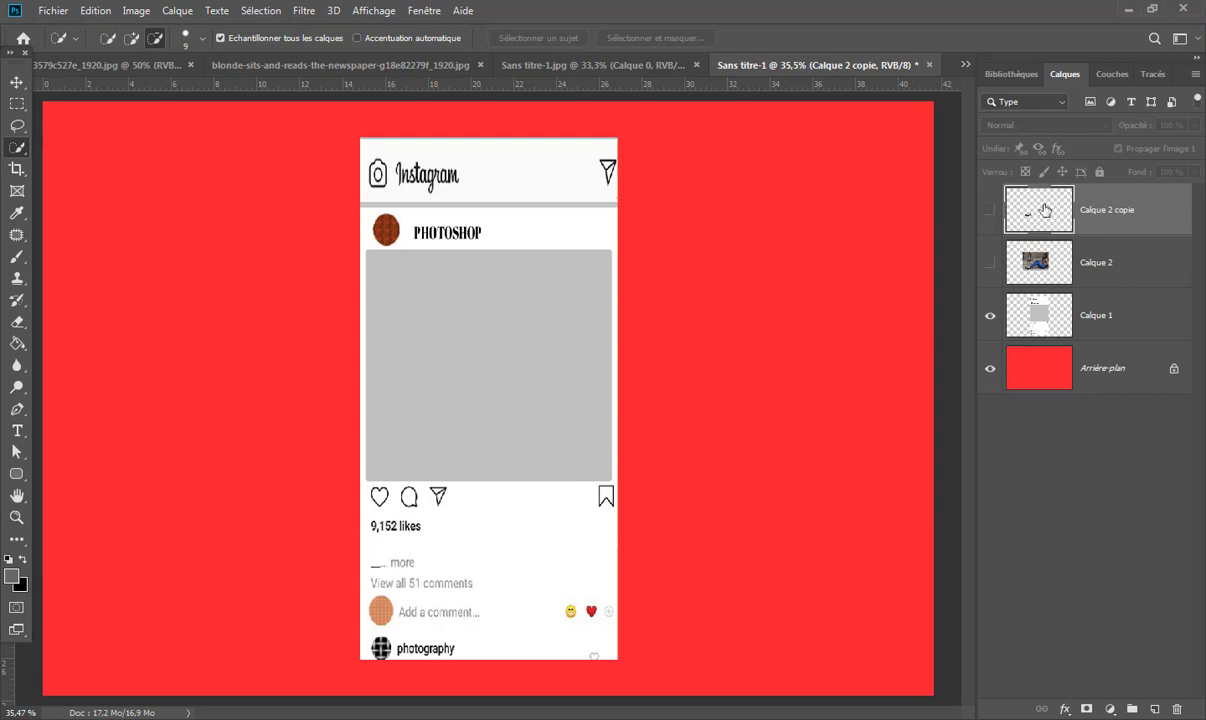
{"action": "left_click", "coordinate": [1043, 316]}
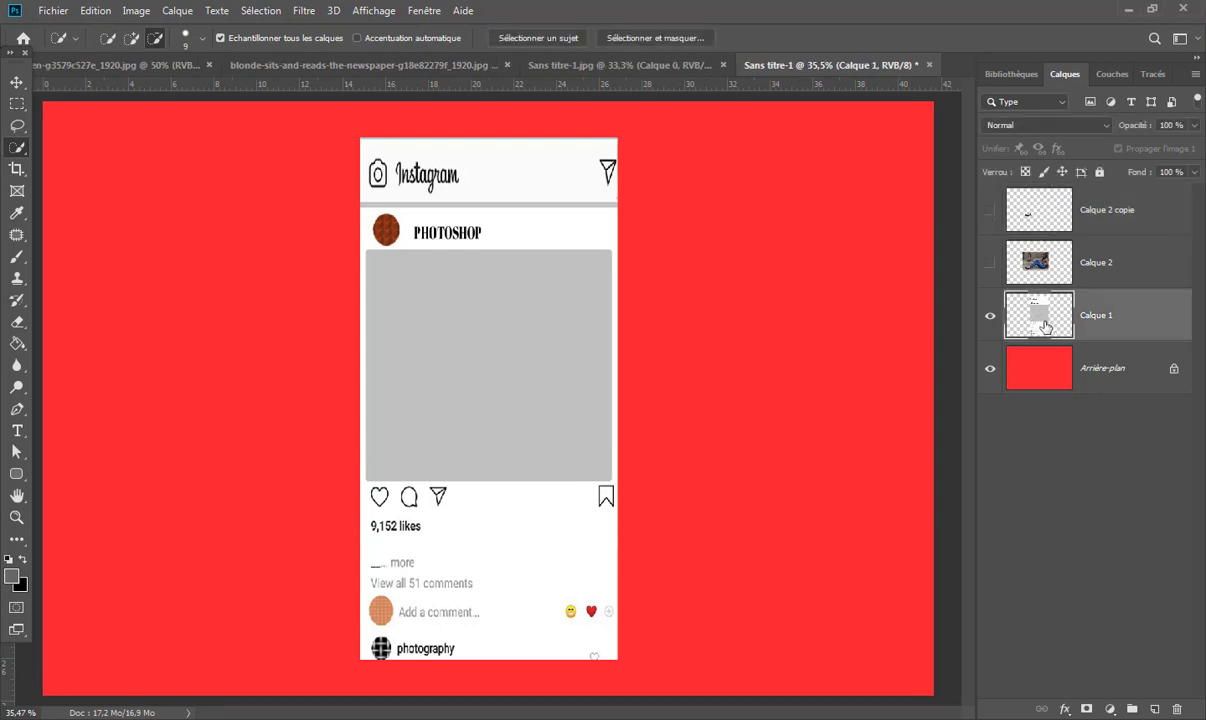
- Rectangle-select the grey post area, copy it to Calque 3 with Ctrl+J, and hide the mockup
{"action": "left_click", "coordinate": [17, 103]}
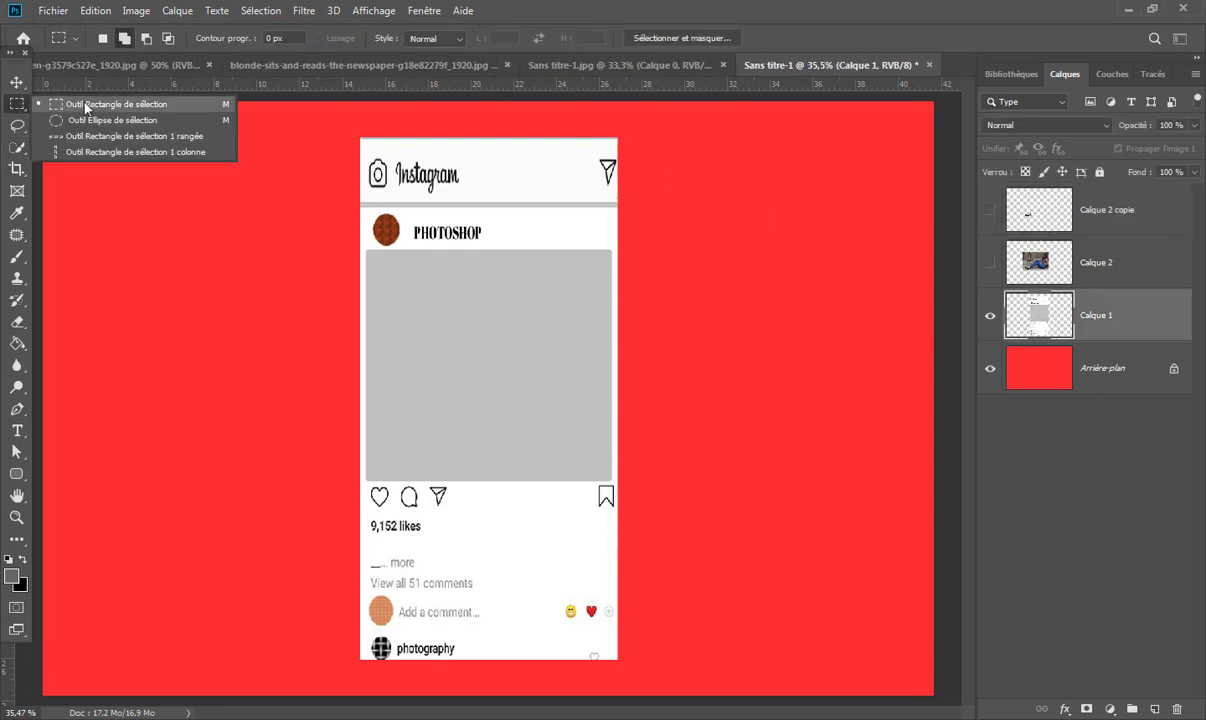
{"action": "left_click", "coordinate": [138, 109]}
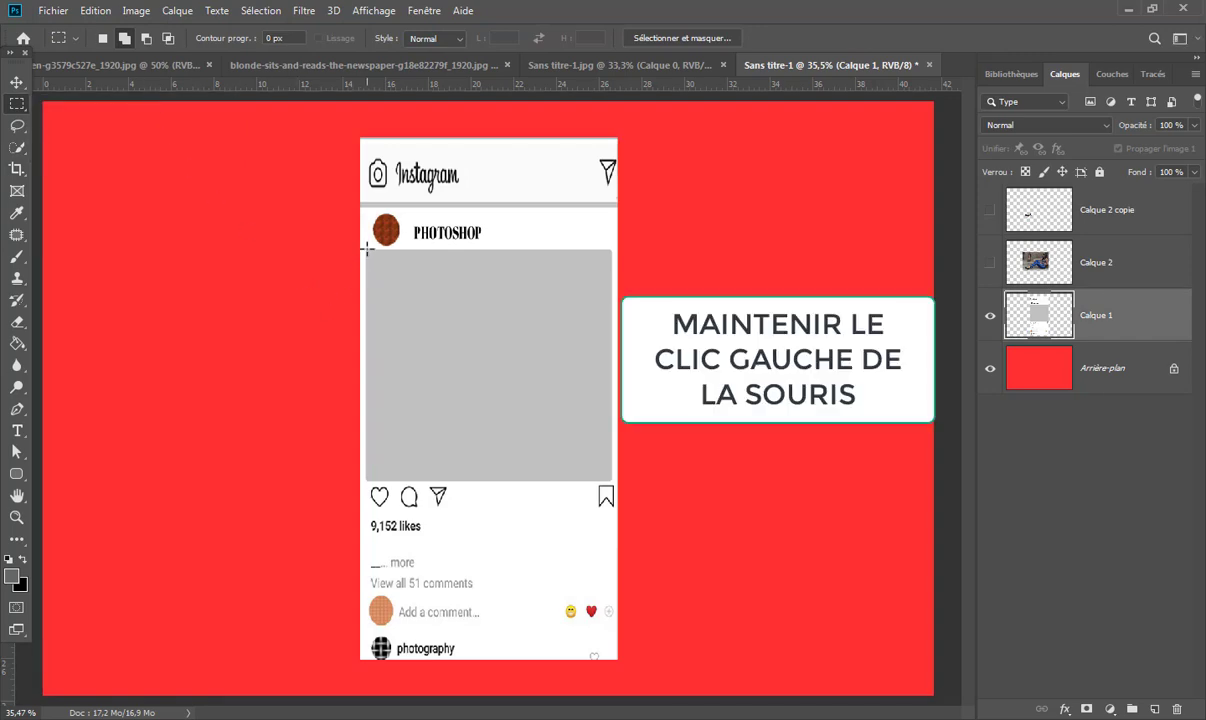
{"action": "mouse_move", "coordinate": [364, 252]}
{"action": "left_mouse_down"}
{"action": "mouse_move", "coordinate": [576, 481]}
{"action": "mouse_move", "coordinate": [613, 482]}
{"action": "left_mouse_up"}
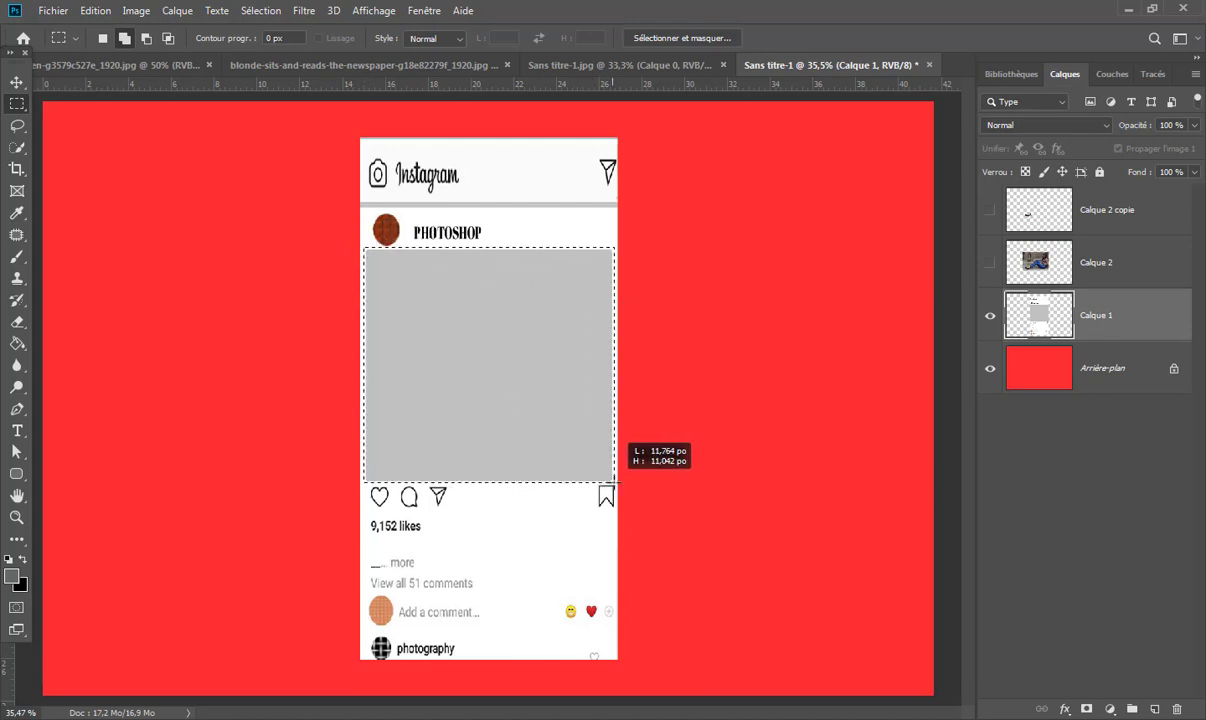
{"action": "left_click_drag", "start_coordinate": [613, 482], "coordinate": [616, 482]}
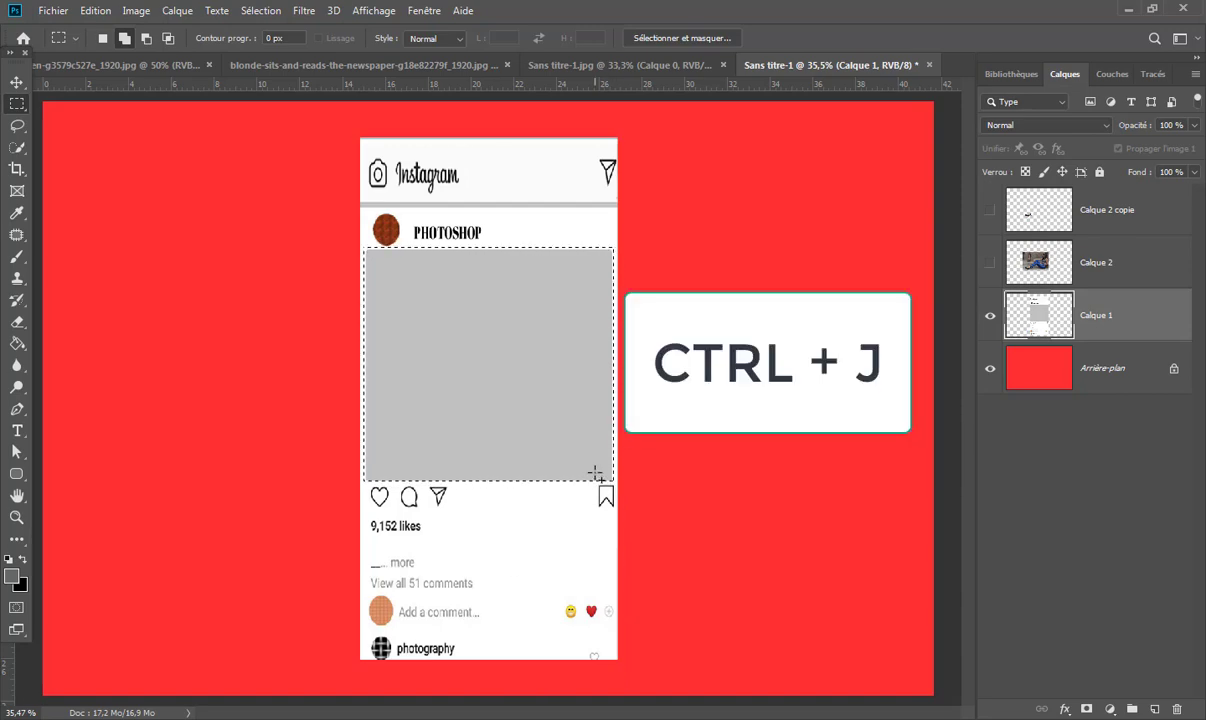
{"action": "key", "text": "ctrl+j"}
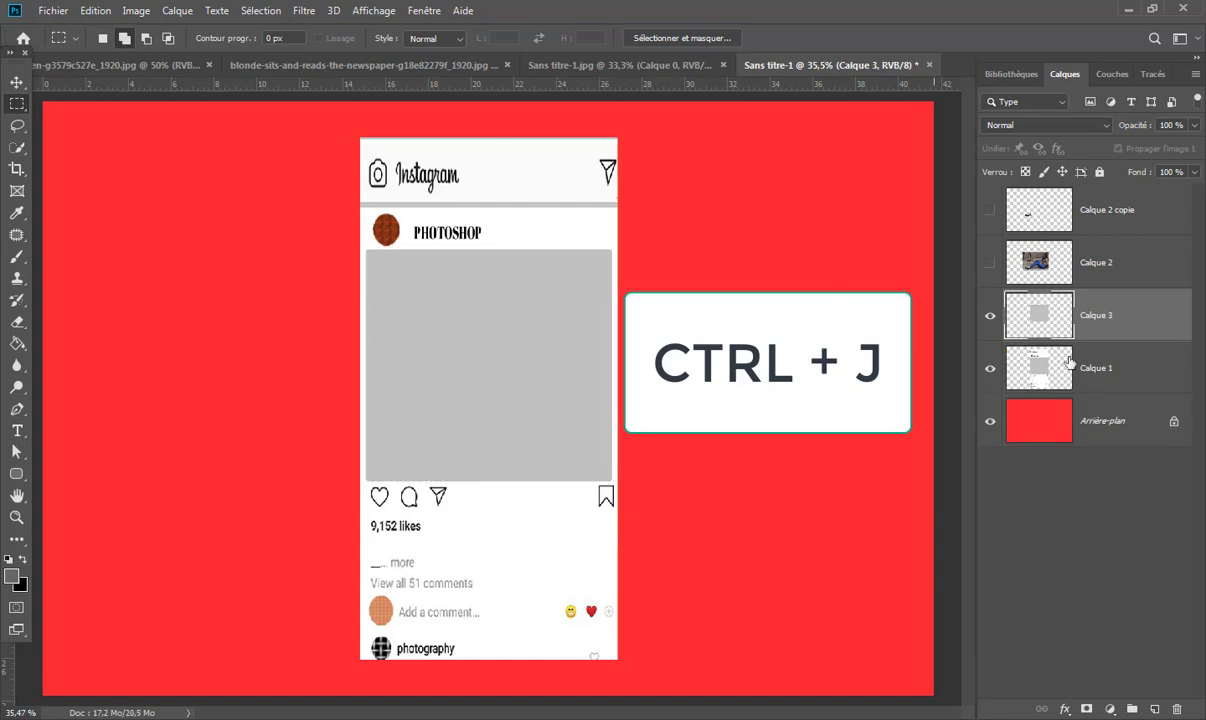
{"action": "left_click", "coordinate": [990, 369]}
- Make the mockup layer visible again, then show and select the seated-woman photo Calque 2
{"action": "left_click", "coordinate": [990, 369]}
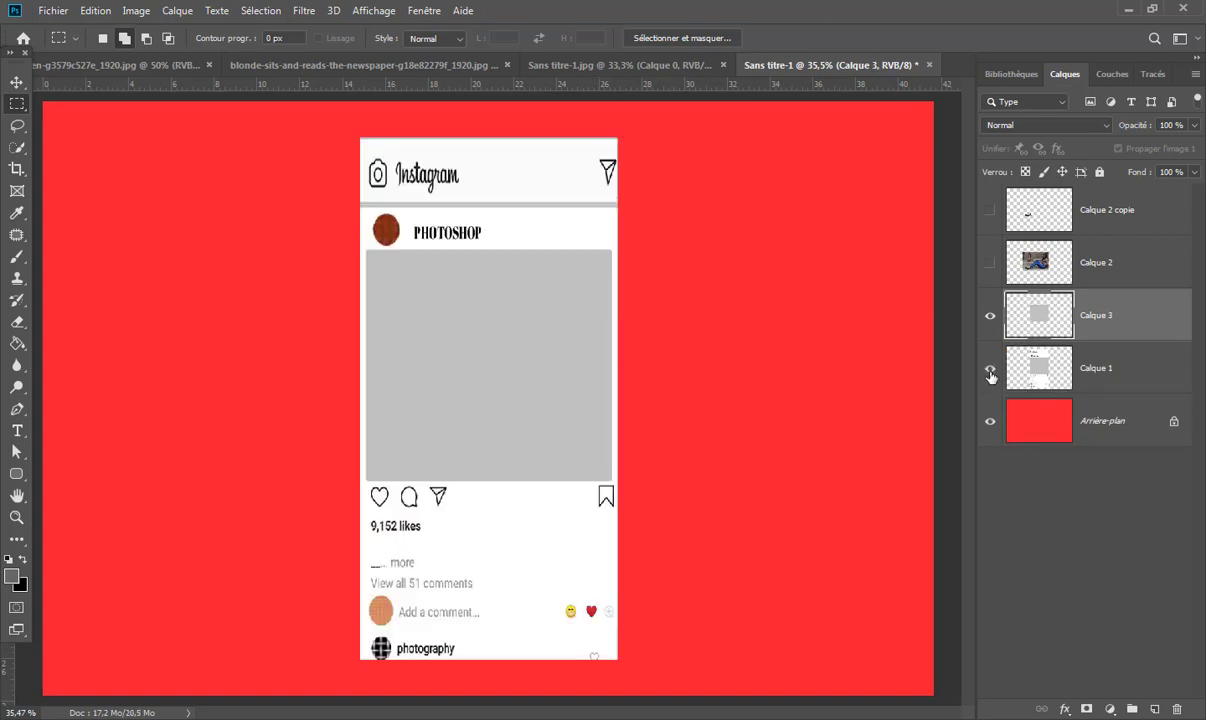
{"action": "left_click", "coordinate": [990, 369]}
{"action": "left_click", "coordinate": [990, 369]}
{"action": "left_click", "coordinate": [990, 265]}
{"action": "left_click", "coordinate": [1046, 264]}
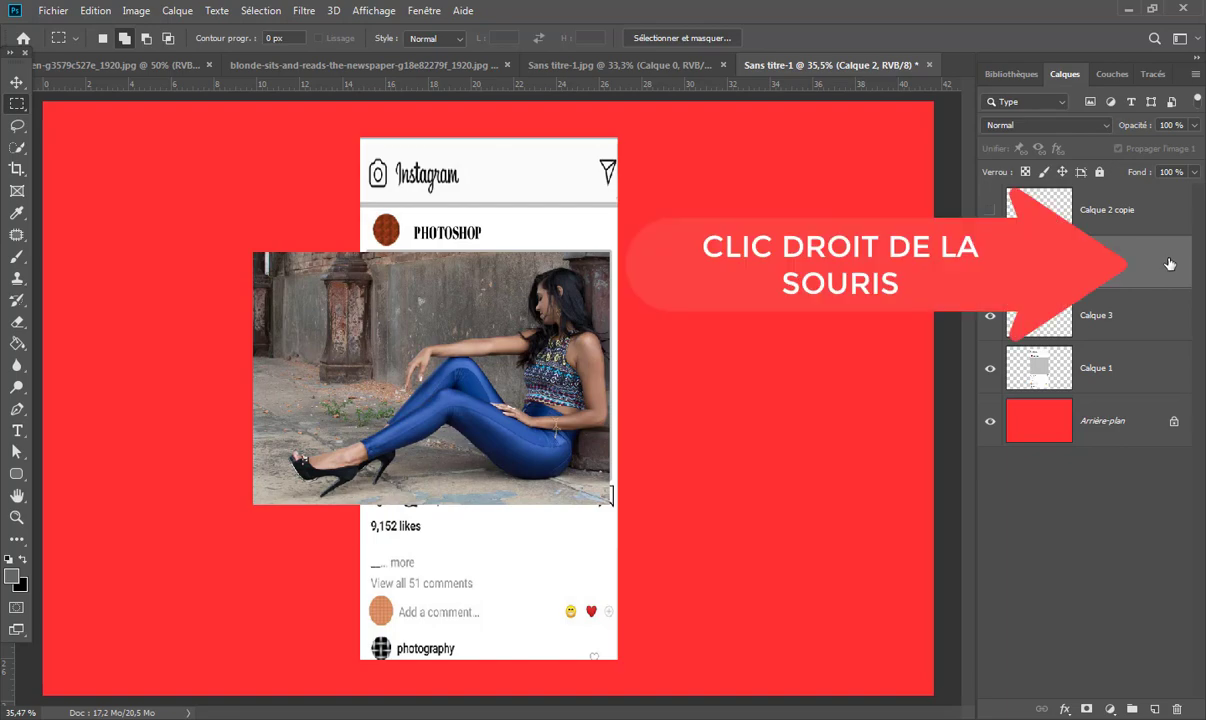
- Create a clipping mask for Calque 2, then toggle the shoe cut-out on and off
{"action": "right_click", "coordinate": [1169, 263]}
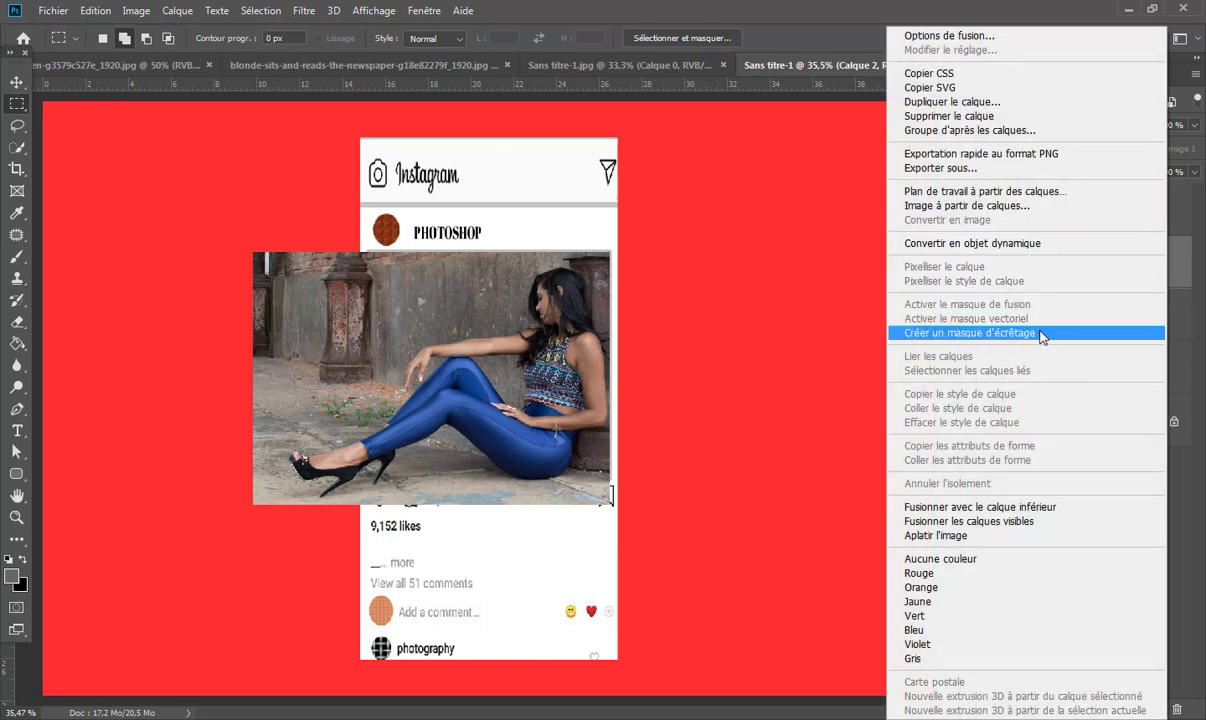
{"action": "left_click", "coordinate": [1041, 333]}
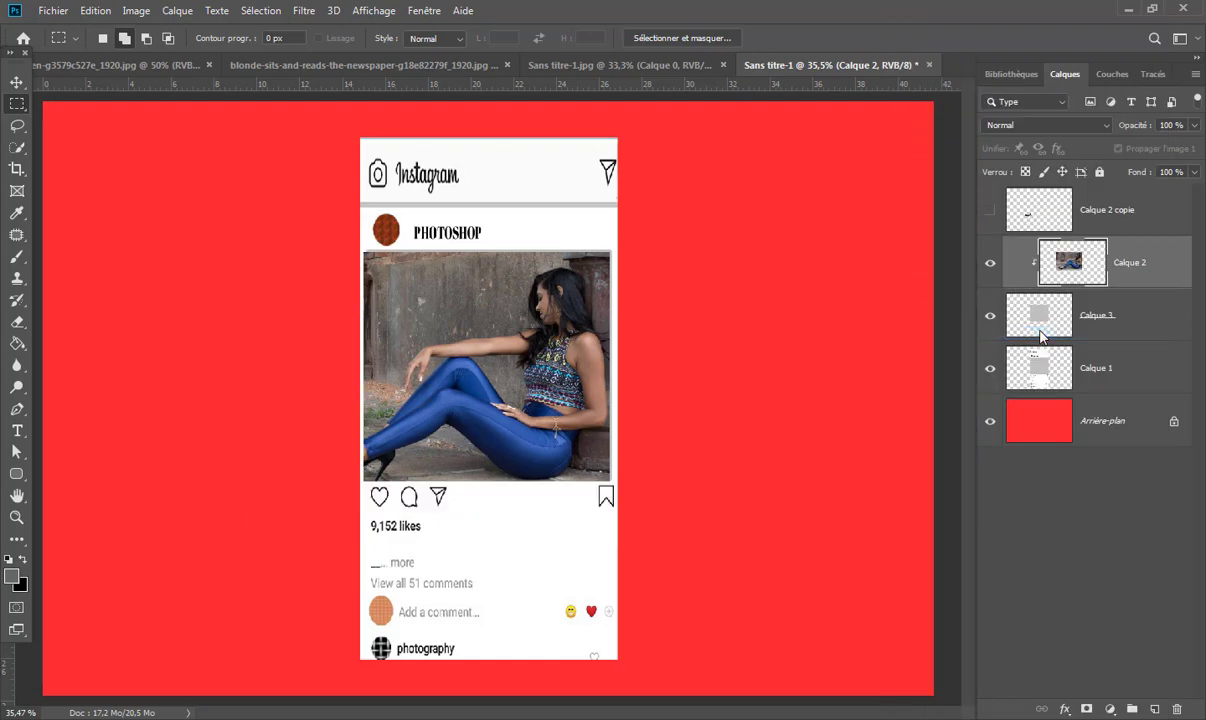
{"action": "left_click", "coordinate": [990, 211]}
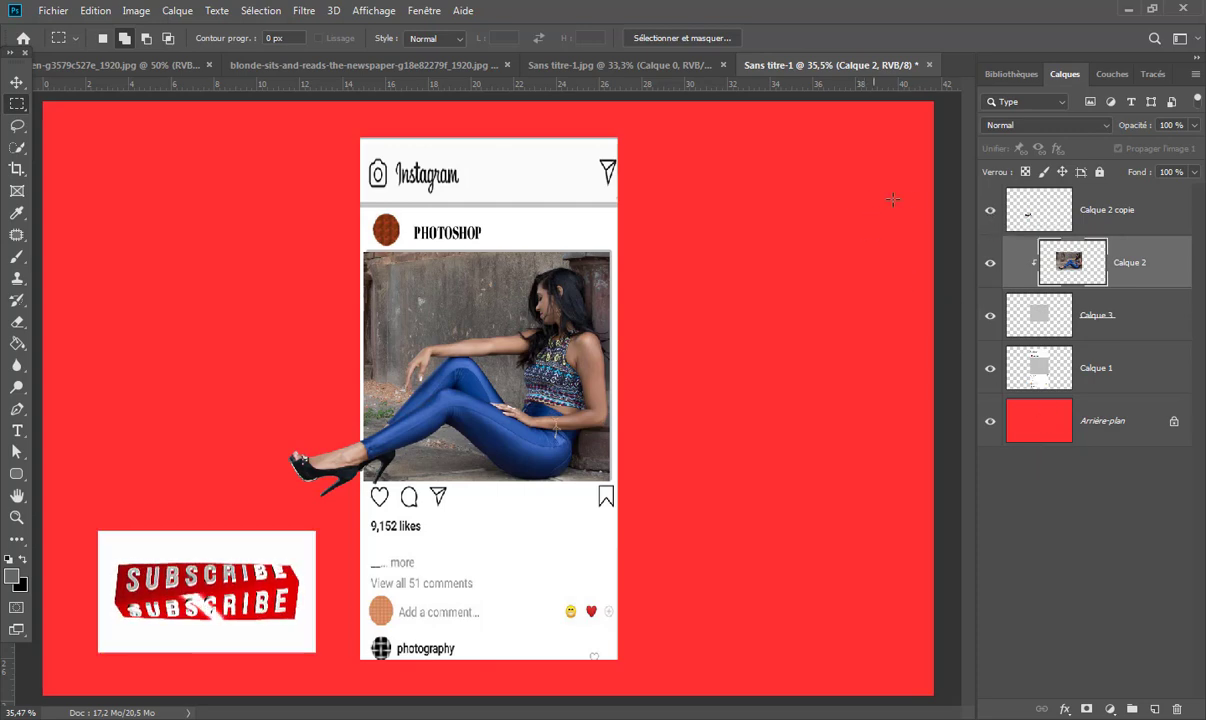
{"action": "left_click", "coordinate": [990, 210]}
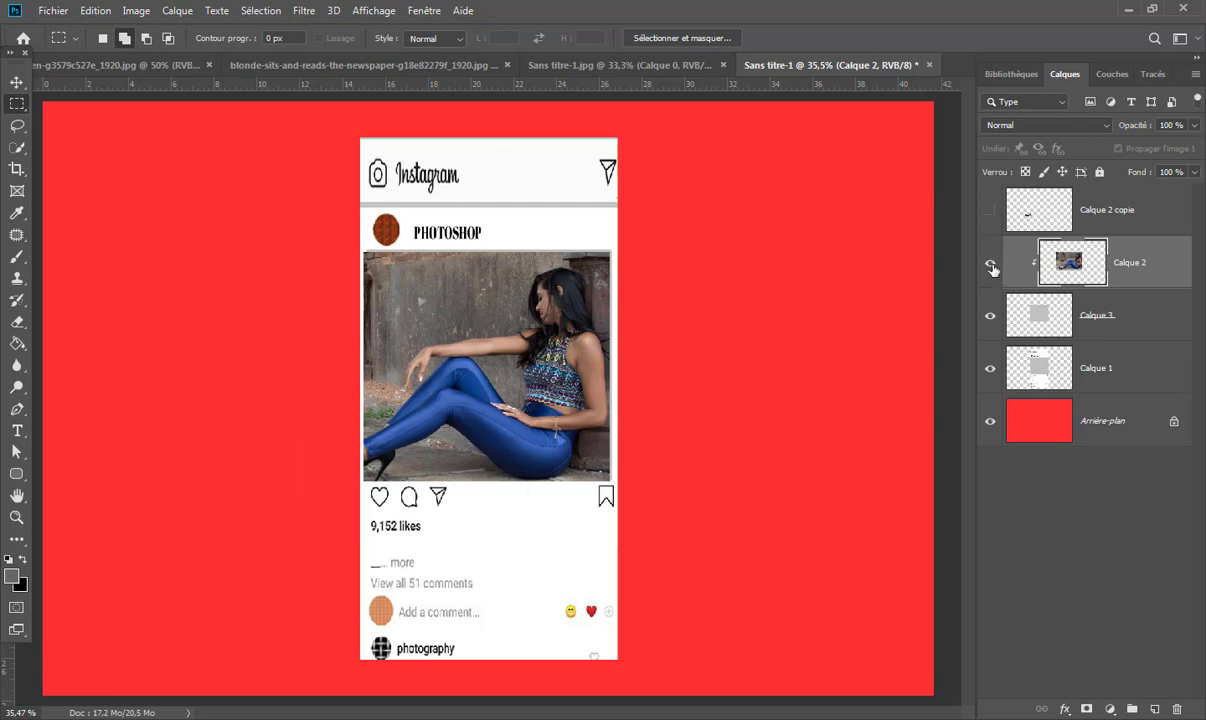
- Hide Calque 2, drag the newspaper photo in as Calque 4, and clip it above Calque 3
{"action": "left_click", "coordinate": [990, 264]}
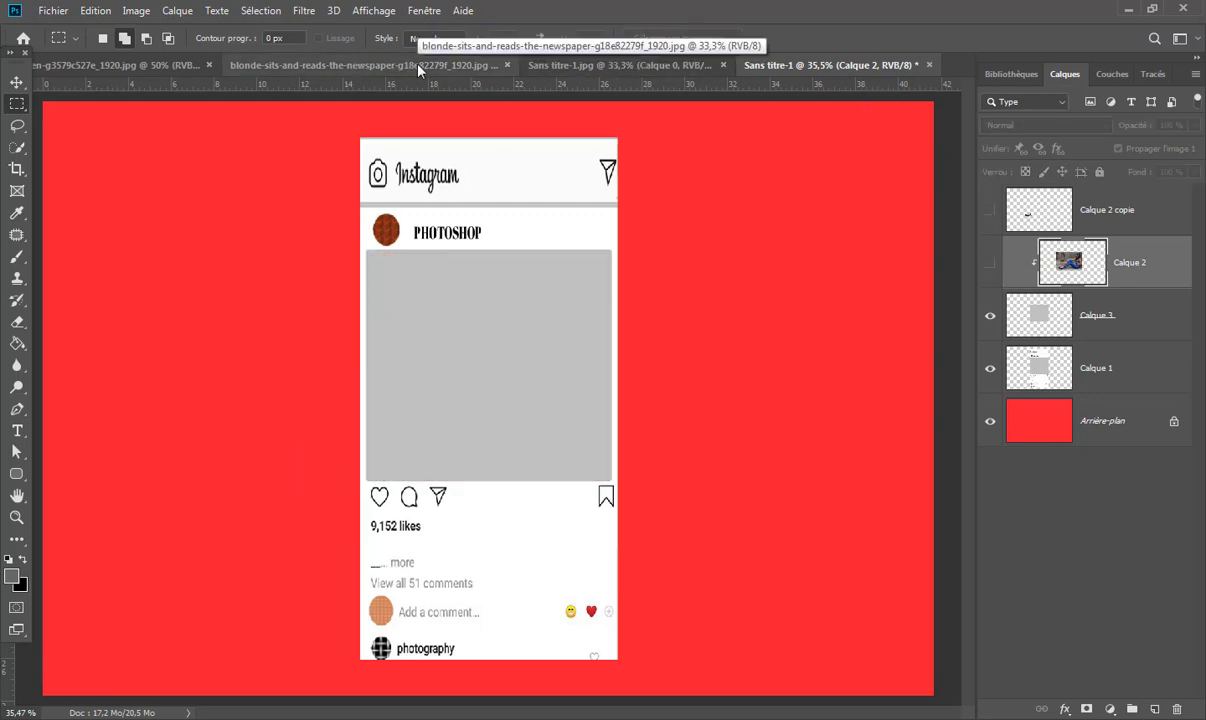
{"action": "left_click", "coordinate": [390, 65]}
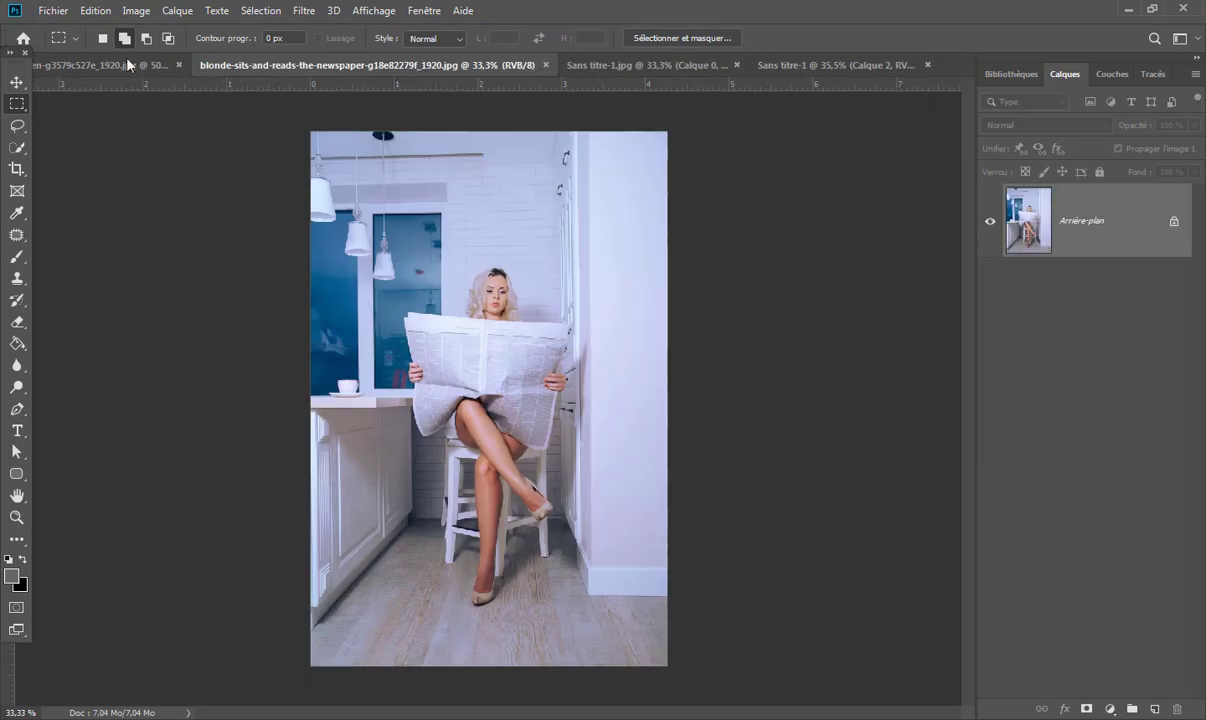
{"action": "left_click", "coordinate": [17, 83]}
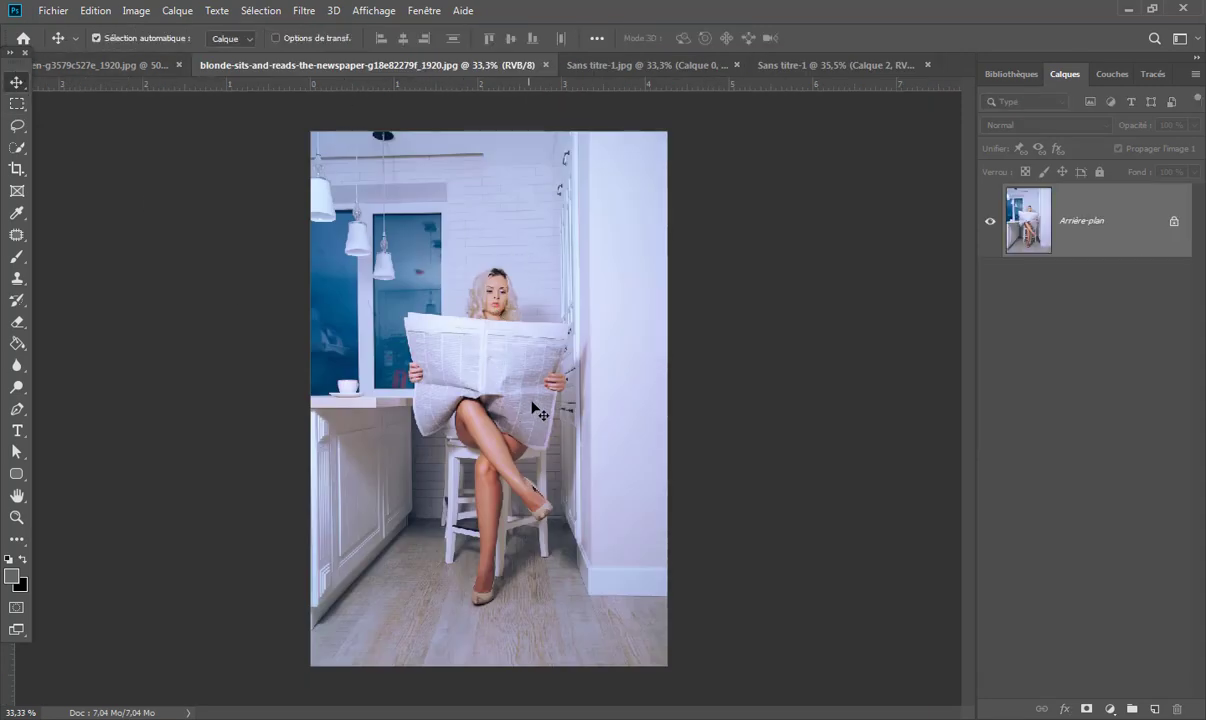
{"action": "mouse_move", "coordinate": [535, 410]}
{"action": "left_mouse_down"}
{"action": "mouse_move", "coordinate": [732, 96]}
{"action": "mouse_move", "coordinate": [798, 70]}
{"action": "mouse_move", "coordinate": [461, 353]}
{"action": "mouse_move", "coordinate": [478, 349]}
{"action": "left_mouse_up"}
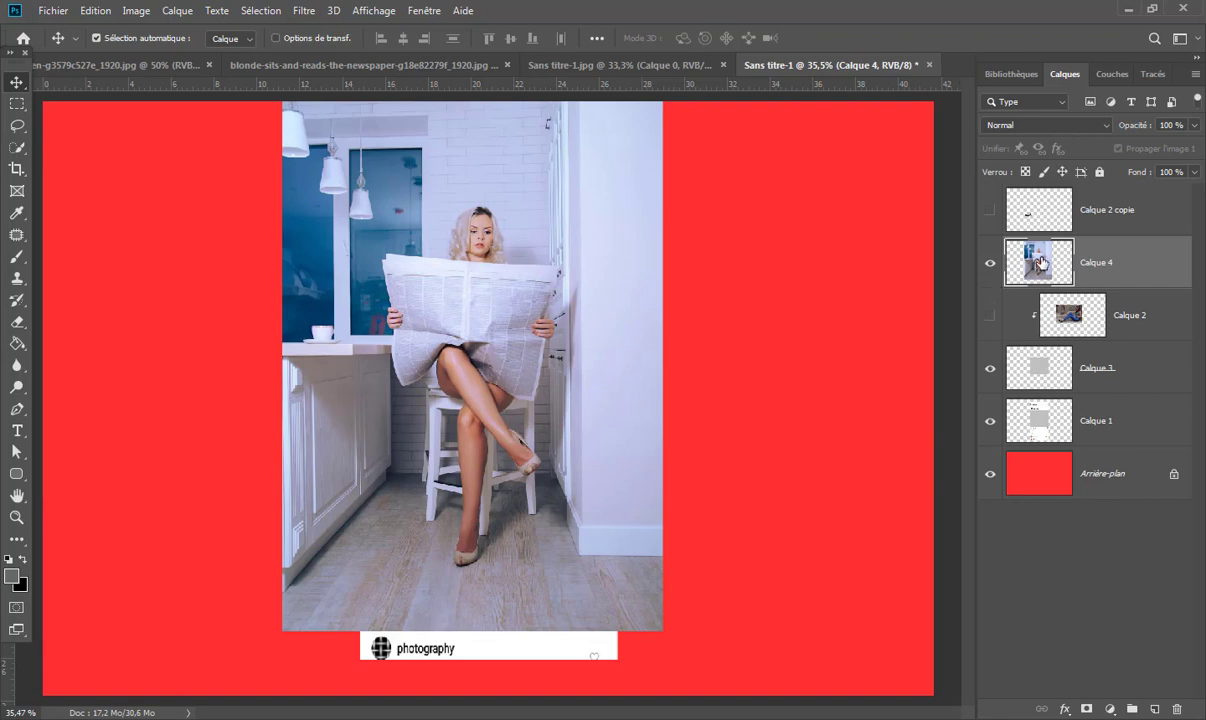
{"action": "left_click_drag", "start_coordinate": [1040, 262], "coordinate": [1025, 330]}
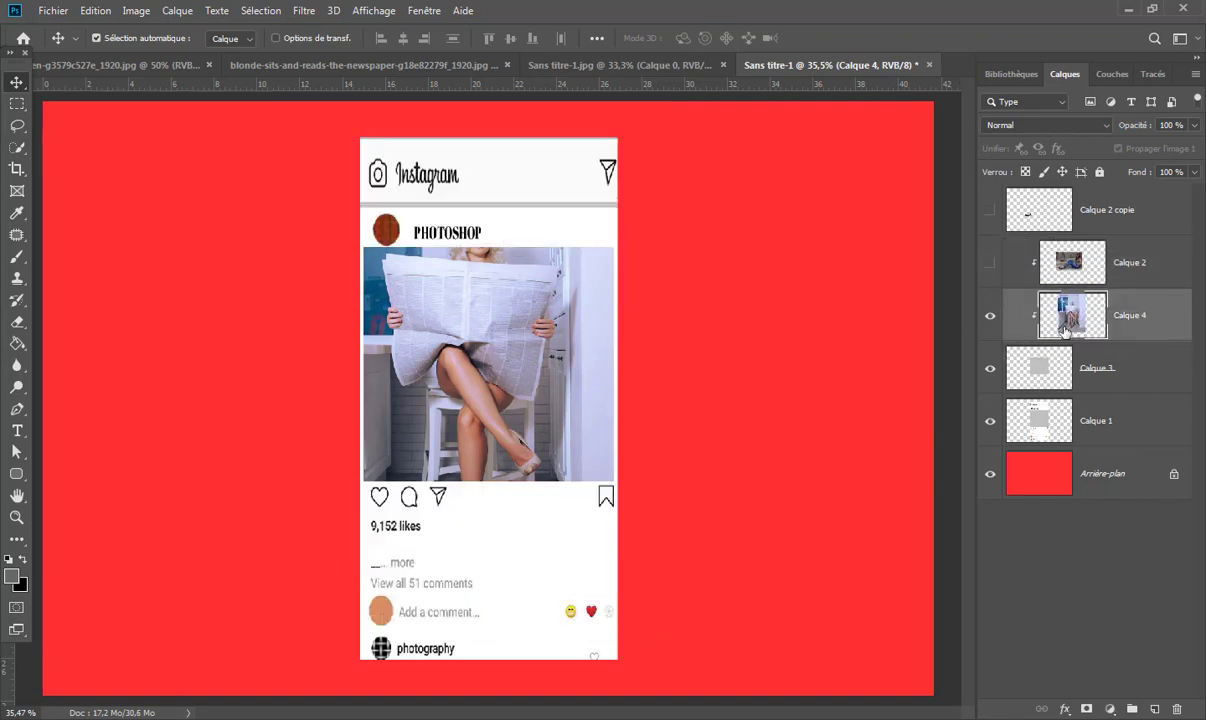
- Release Calque 4 (the newspaper photo) from the frame clip and lower its opacity
{"action": "right_click", "coordinate": [1110, 313]}
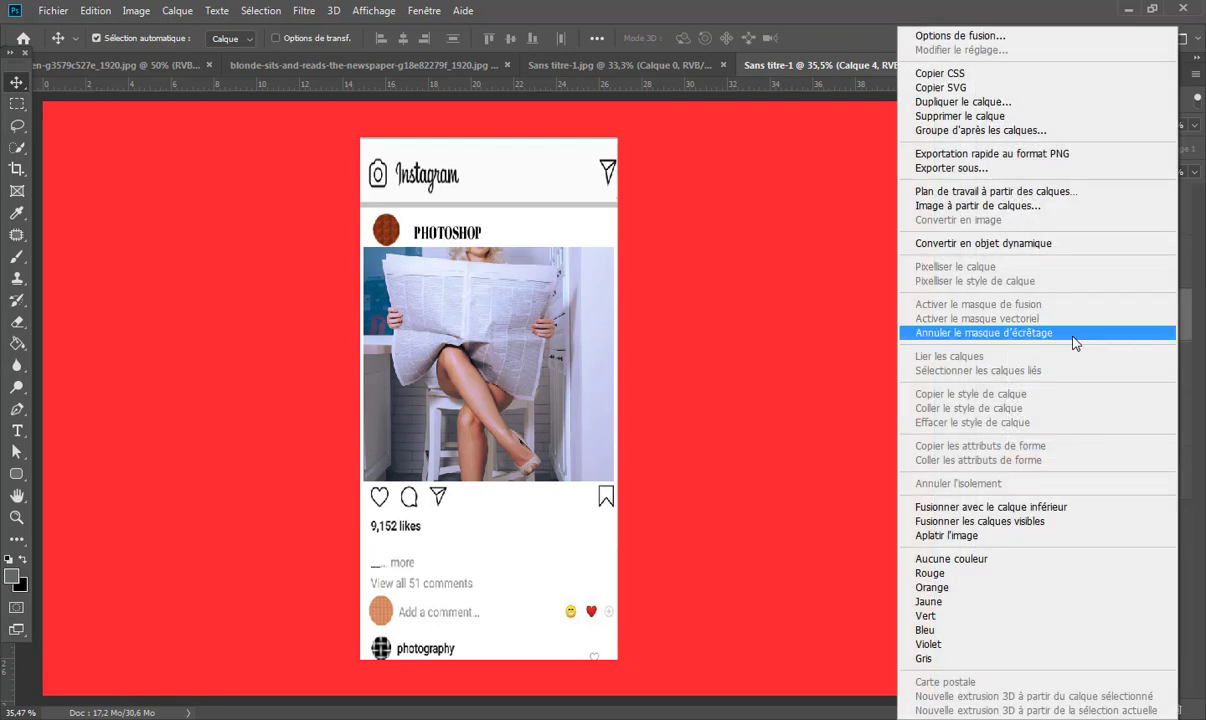
{"action": "left_click", "coordinate": [1035, 333]}
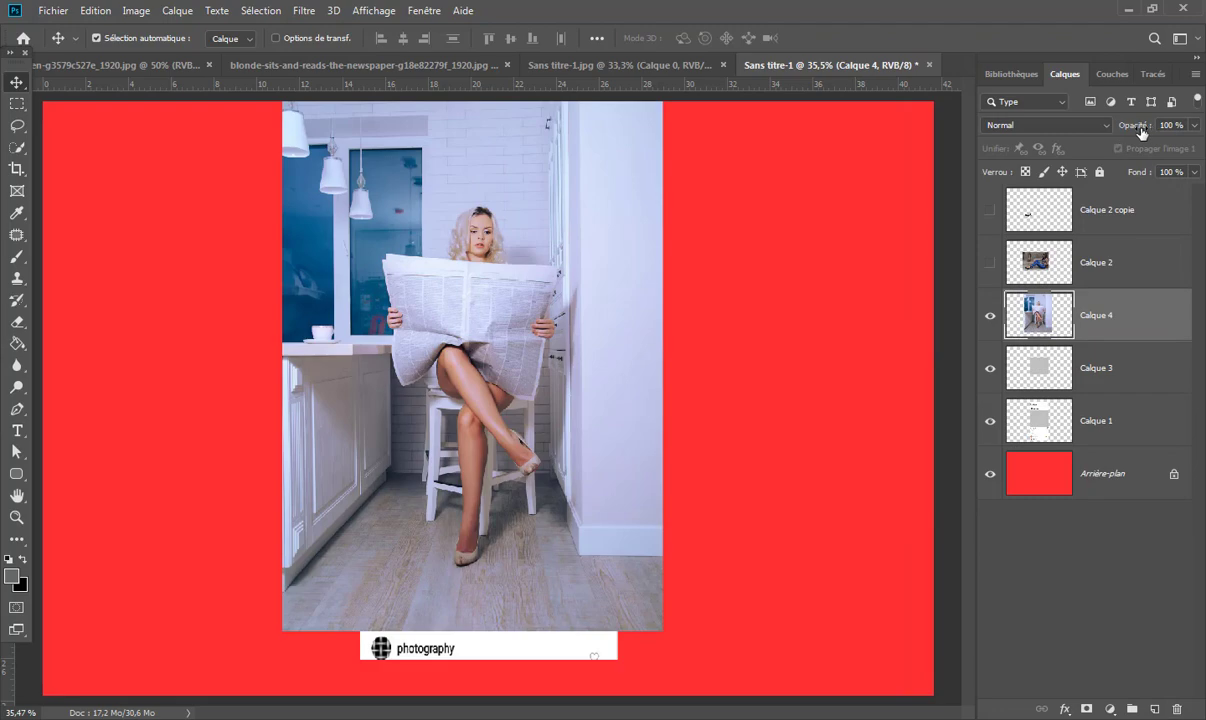
{"action": "left_click_drag", "start_coordinate": [1140, 127], "coordinate": [1097, 128]}
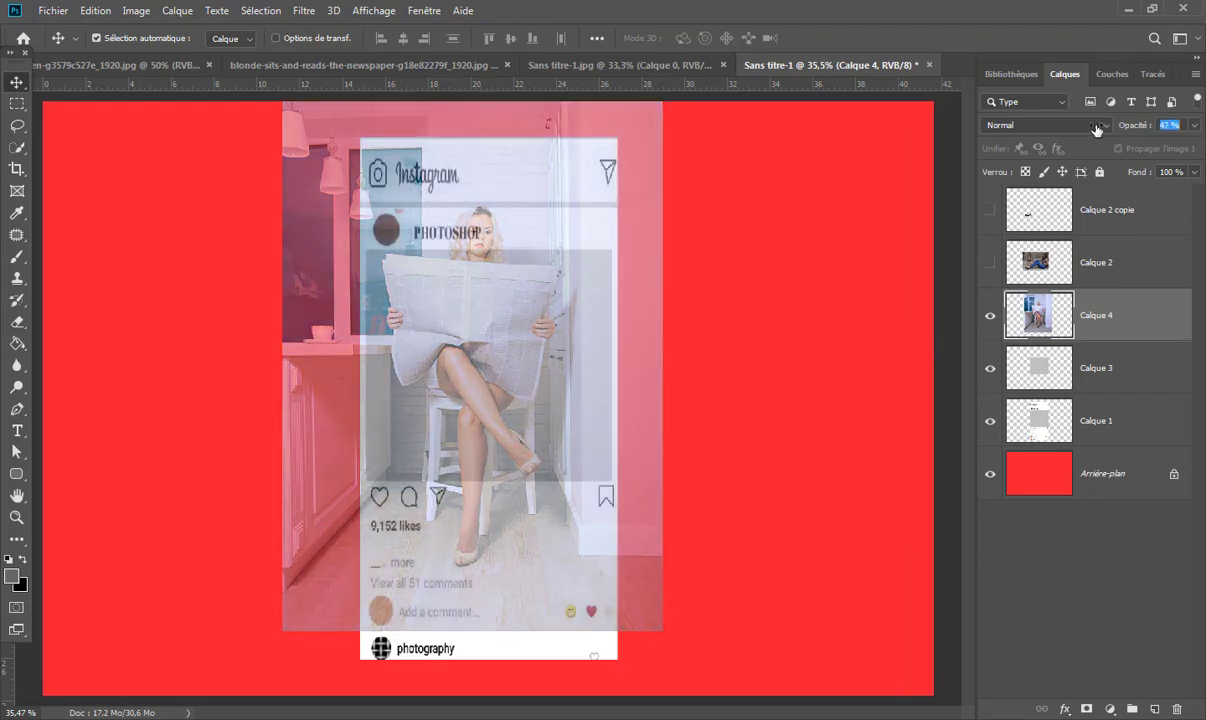
- Scale the newspaper photo to about 74% and position it over the post frame
{"action": "left_click", "coordinate": [95, 10]}
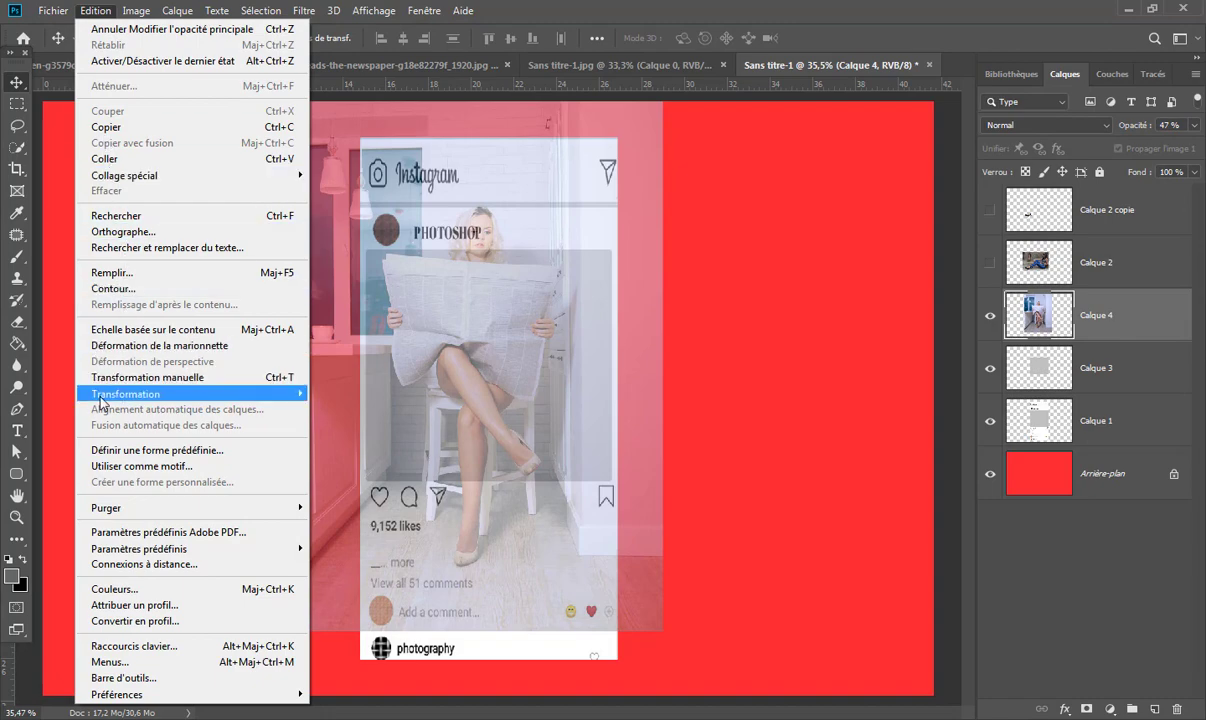
{"action": "mouse_move", "coordinate": [126, 394]}
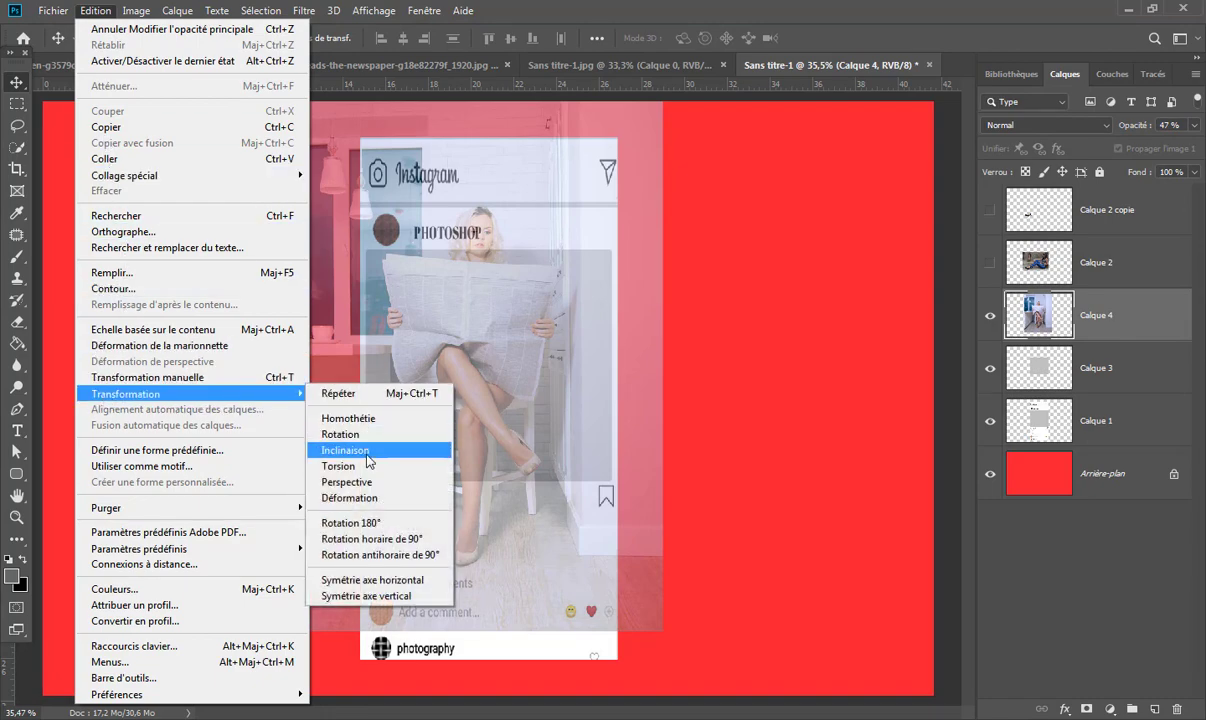
{"action": "left_click", "coordinate": [340, 418]}
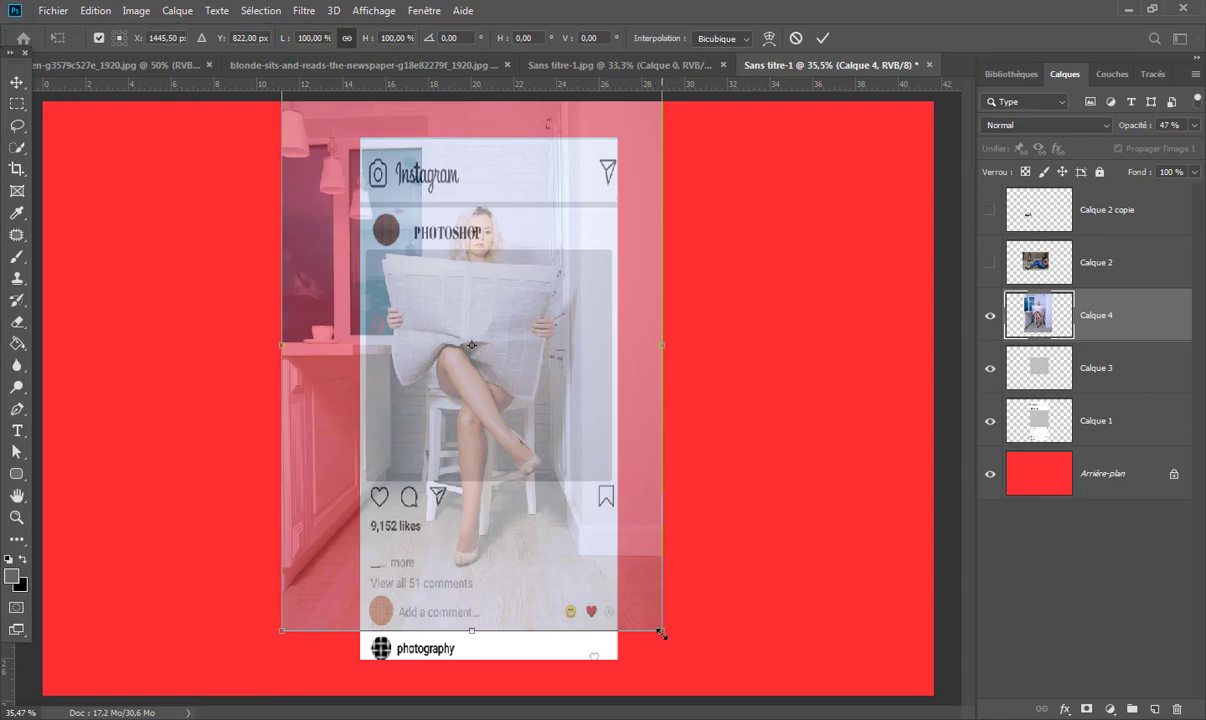
{"action": "left_click_drag", "start_coordinate": [660, 632], "coordinate": [565, 492]}
{"action": "mouse_move", "coordinate": [398, 339]}
{"action": "left_mouse_down"}
{"action": "mouse_move", "coordinate": [455, 289]}
{"action": "mouse_move", "coordinate": [477, 428]}
{"action": "mouse_move", "coordinate": [467, 424]}
{"action": "mouse_move", "coordinate": [532, 424]}
{"action": "left_mouse_up"}
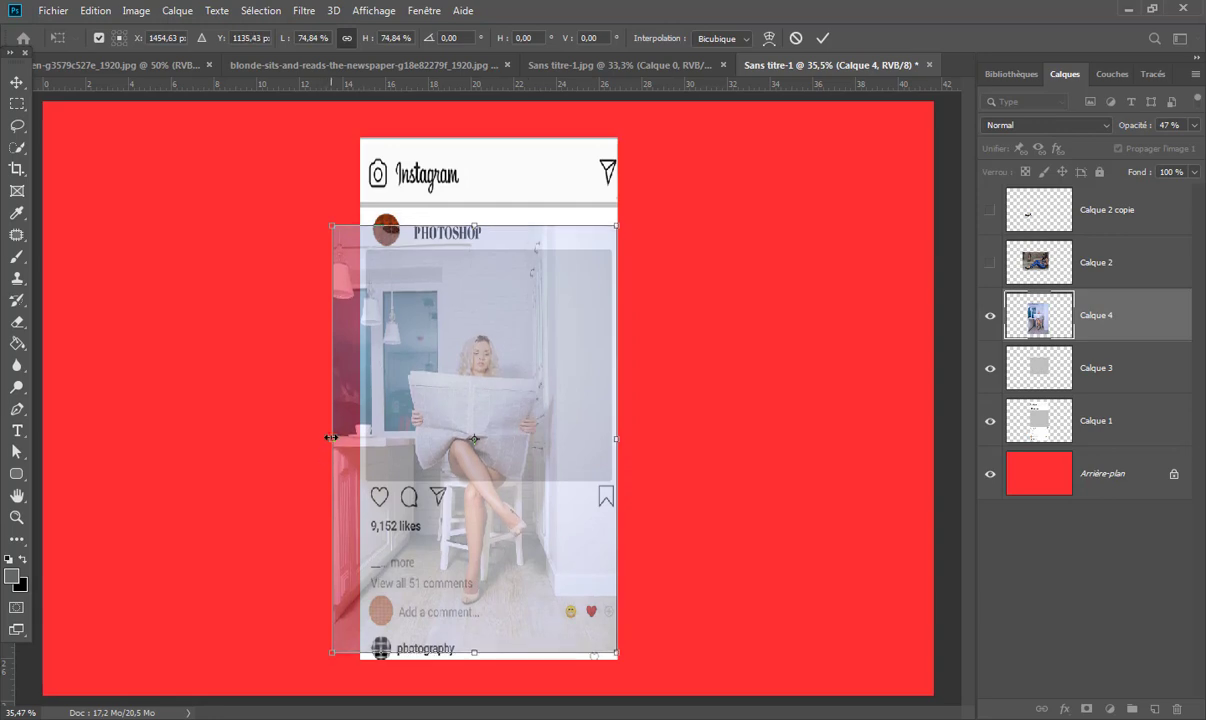
{"action": "left_click_drag", "start_coordinate": [330, 438], "coordinate": [334, 436]}
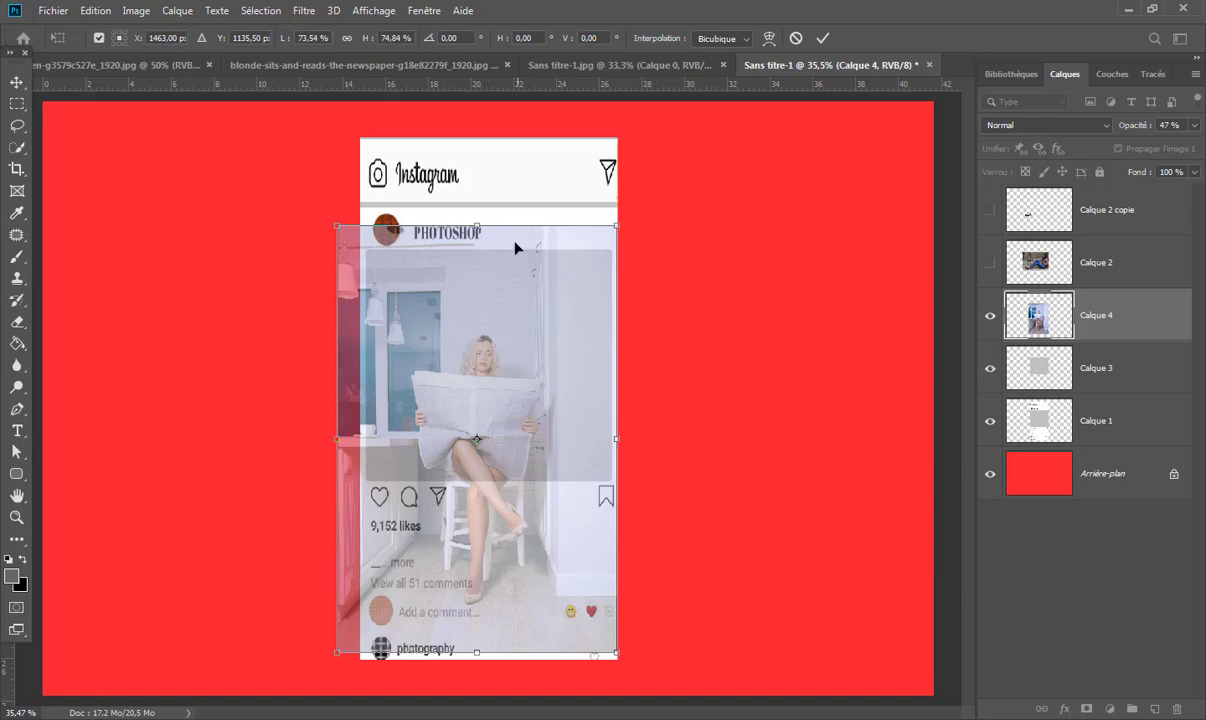
{"action": "left_click", "coordinate": [823, 38]}
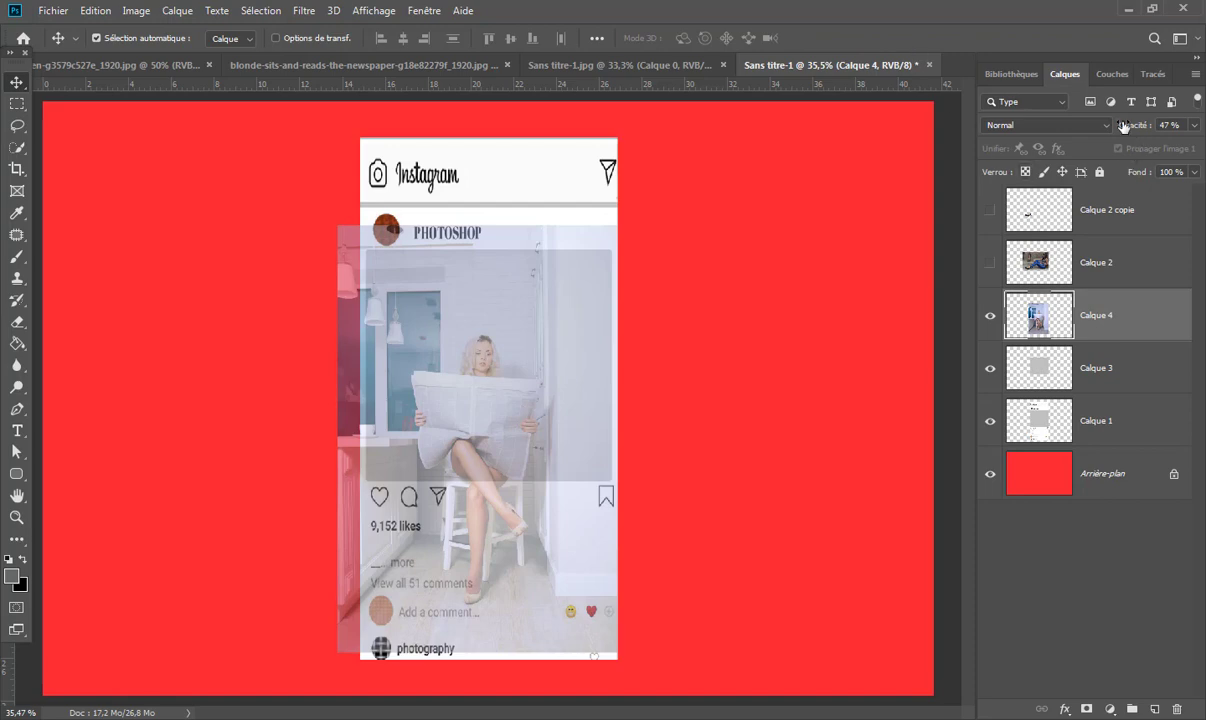
- Set the newspaper photo's opacity back to 100%
{"action": "left_click", "coordinate": [1124, 124]}
{"action": "type", "text": "100"}
{"action": "key", "text": "Return"}
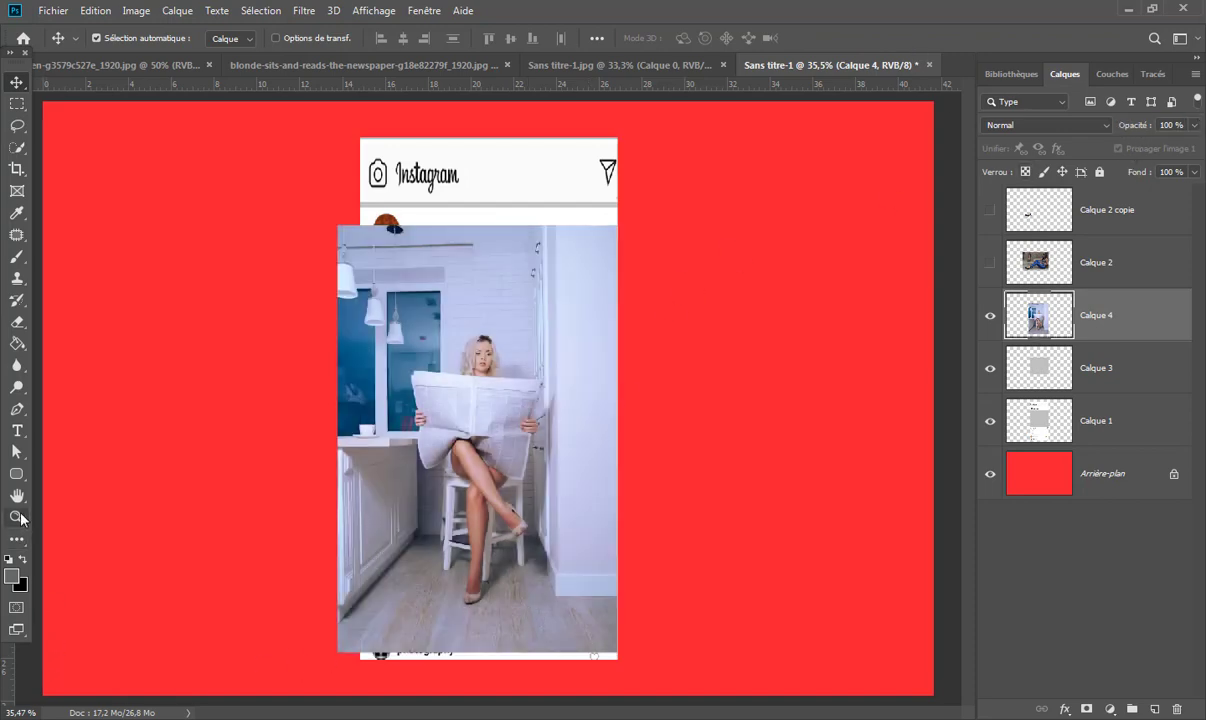
- Zoom in on the legs and pen-trace down the standing leg and around its shoe
{"action": "key", "text": "z"}
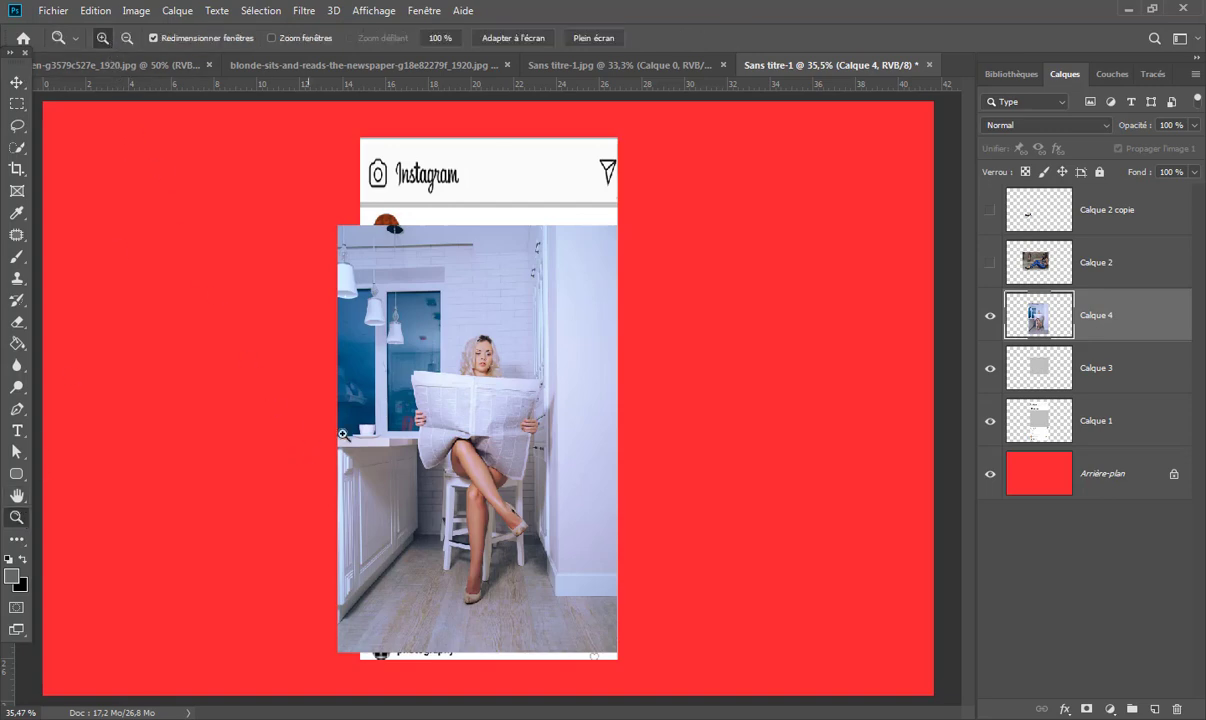
{"action": "mouse_move", "coordinate": [383, 441]}
{"action": "left_mouse_down"}
{"action": "mouse_move", "coordinate": [565, 569]}
{"action": "mouse_move", "coordinate": [590, 612]}
{"action": "left_mouse_up"}
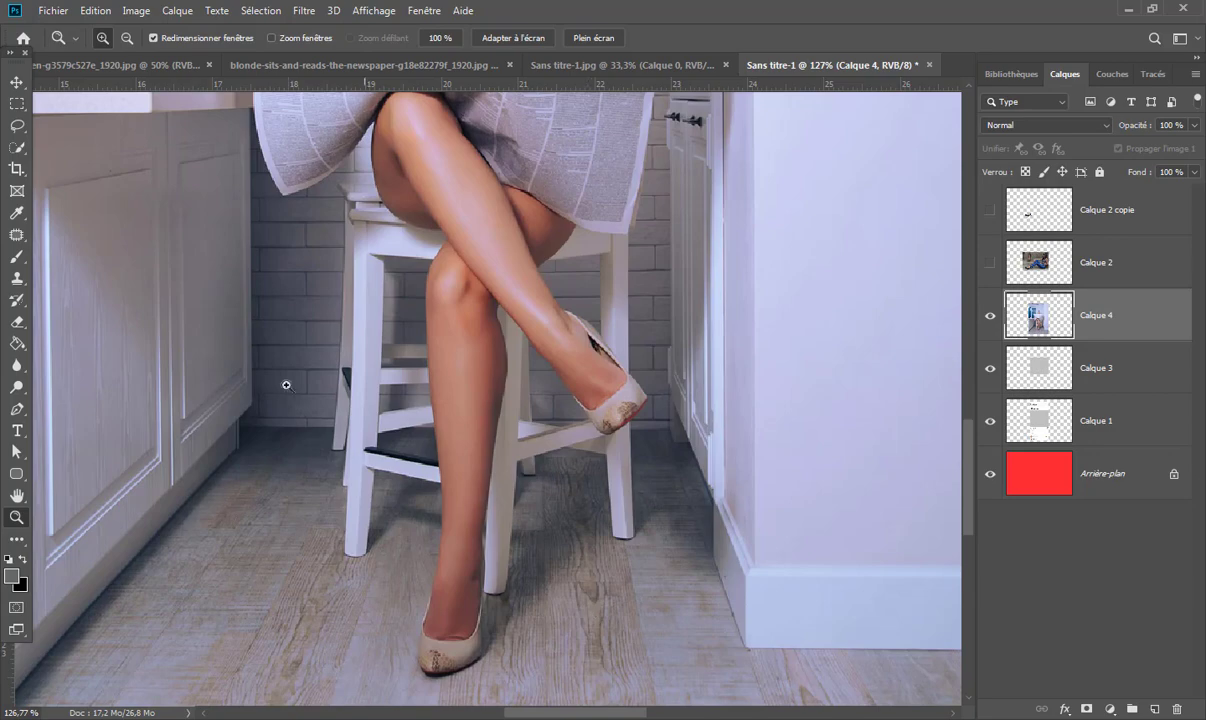
{"action": "left_click", "coordinate": [16, 409]}
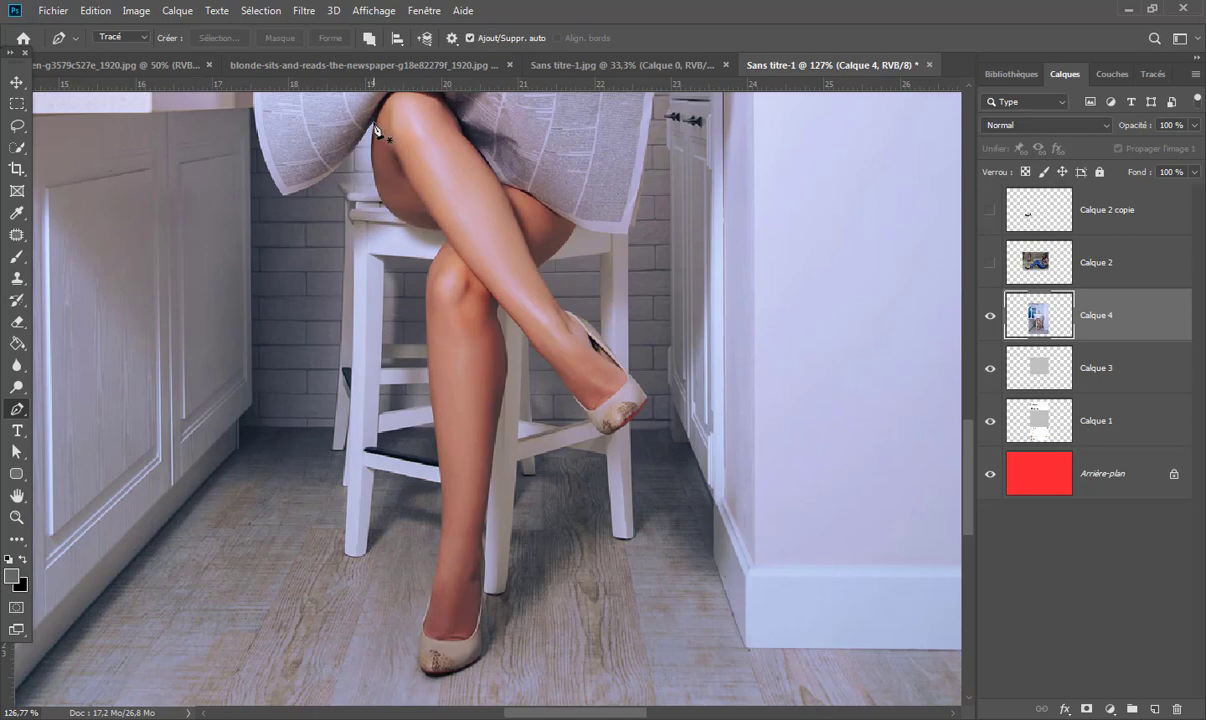
{"action": "left_click", "coordinate": [372, 123]}
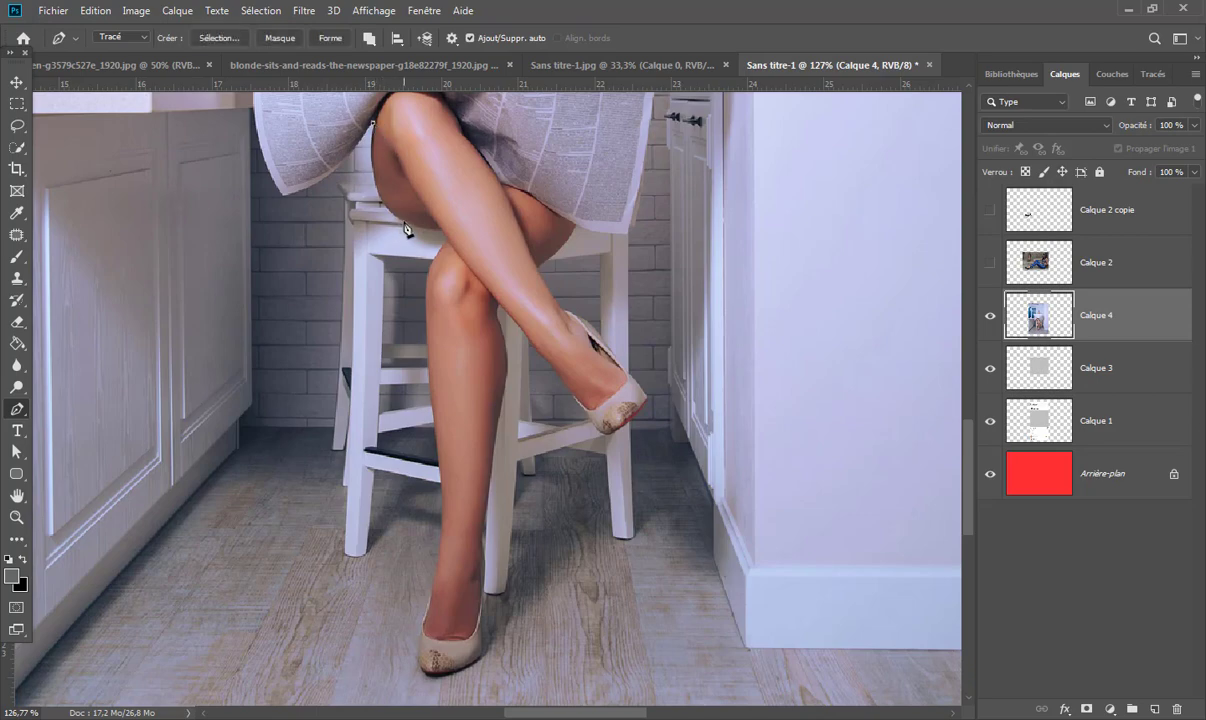
{"action": "left_click_drag", "start_coordinate": [404, 225], "coordinate": [449, 250]}
{"action": "left_click", "coordinate": [441, 233]}
{"action": "left_click", "coordinate": [428, 338]}
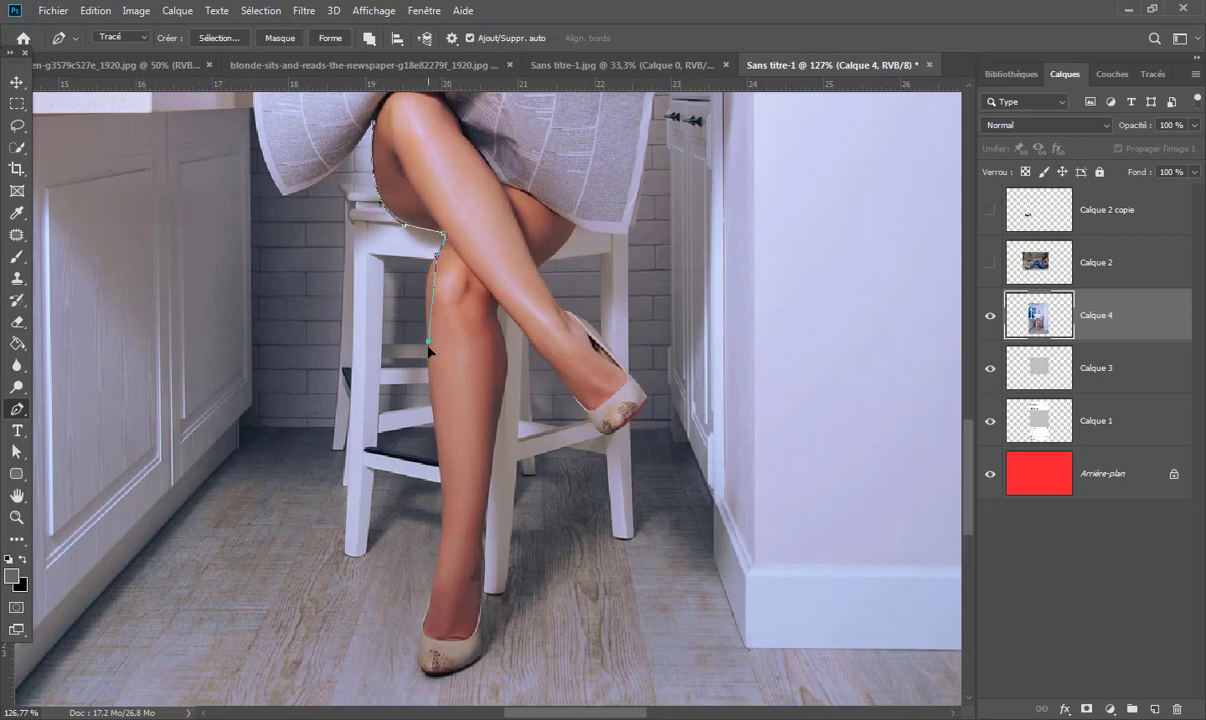
{"action": "left_click", "coordinate": [428, 405]}
{"action": "left_click", "coordinate": [443, 494]}
{"action": "left_click", "coordinate": [430, 593]}
{"action": "left_click", "coordinate": [421, 670]}
{"action": "left_click", "coordinate": [479, 663]}
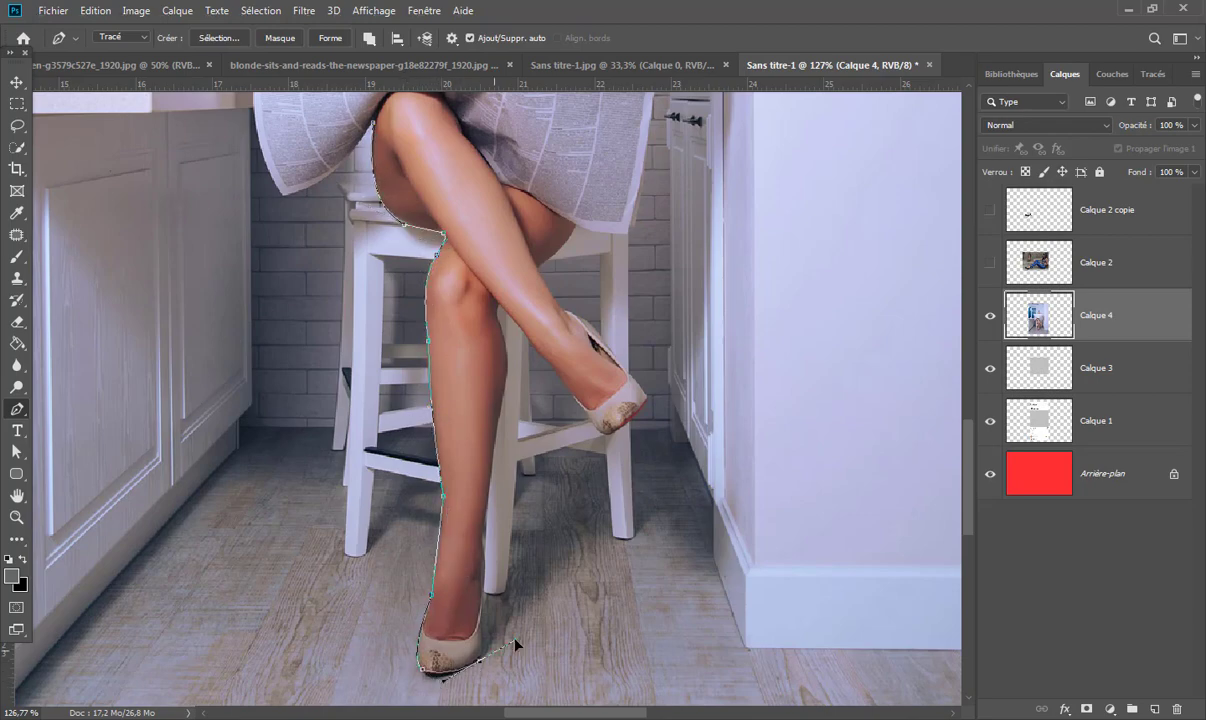
{"action": "left_click", "coordinate": [482, 598]}
{"action": "left_click", "coordinate": [486, 522]}
{"action": "left_click", "coordinate": [503, 400]}
- Continue the path along the raised leg and shoe, then up across the newspaper
{"action": "left_click", "coordinate": [497, 319]}
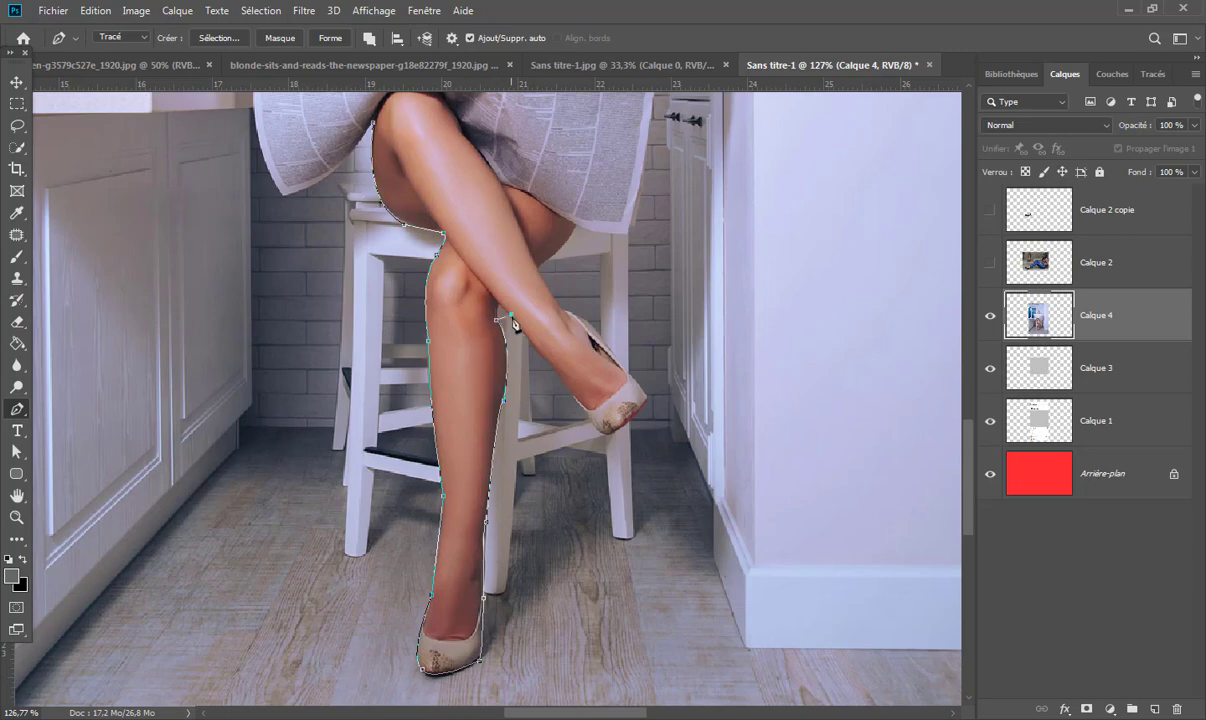
{"action": "left_click", "coordinate": [553, 368]}
{"action": "left_click", "coordinate": [595, 428]}
{"action": "left_click", "coordinate": [643, 402]}
{"action": "left_click", "coordinate": [631, 381]}
{"action": "left_click", "coordinate": [591, 328]}
{"action": "left_click", "coordinate": [568, 313]}
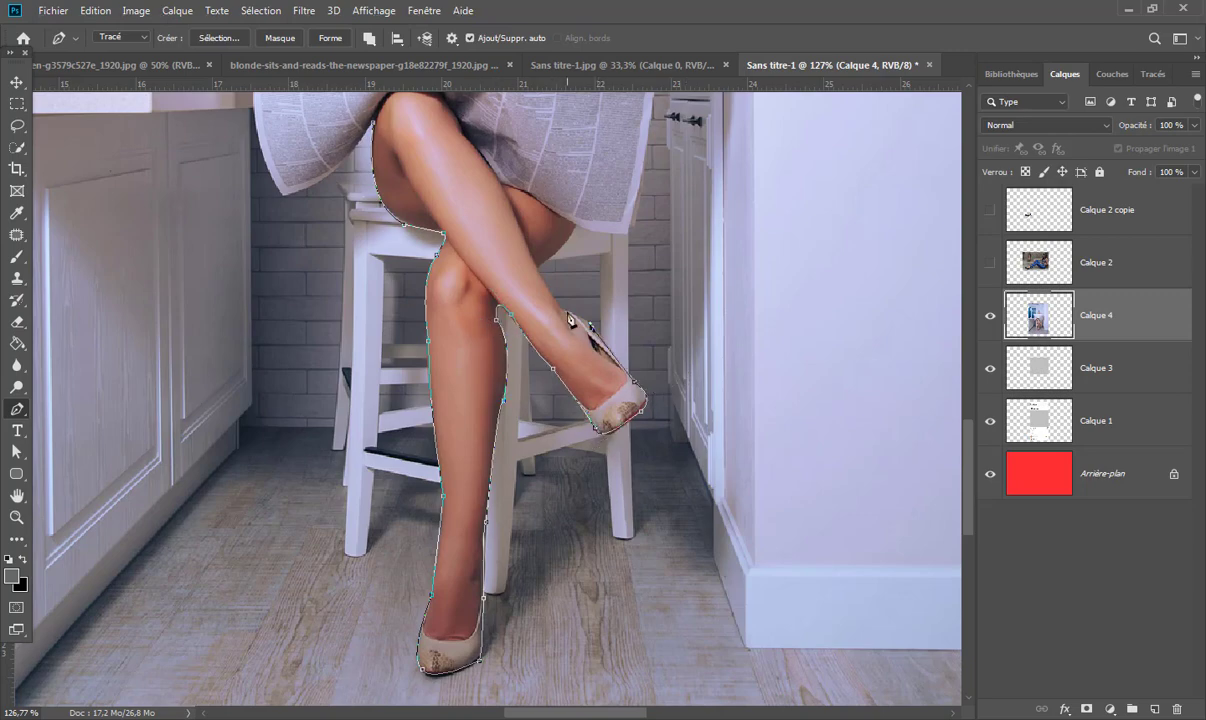
{"action": "left_click", "coordinate": [538, 268]}
{"action": "left_click_drag", "start_coordinate": [577, 230], "coordinate": [625, 237]}
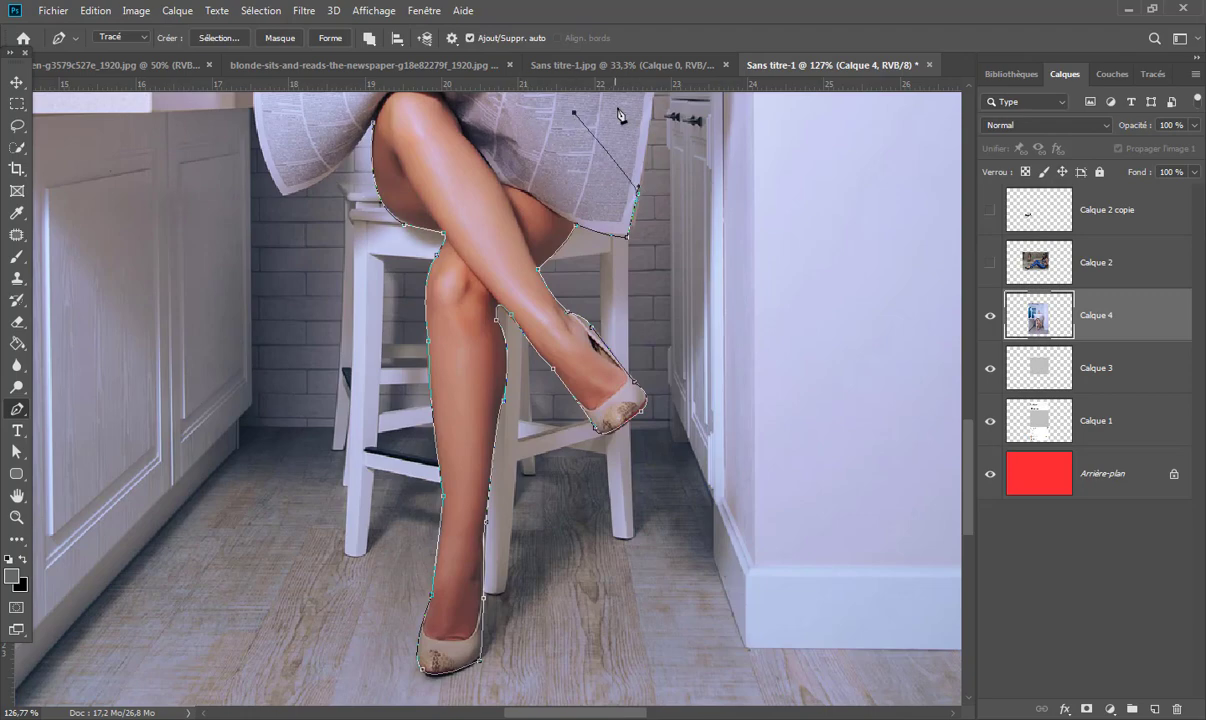
{"action": "scroll", "coordinate": [562, 108], "scroll_direction": "up", "scroll_amount": 2}
{"action": "left_click_drag", "start_coordinate": [448, 101], "coordinate": [342, 113]}
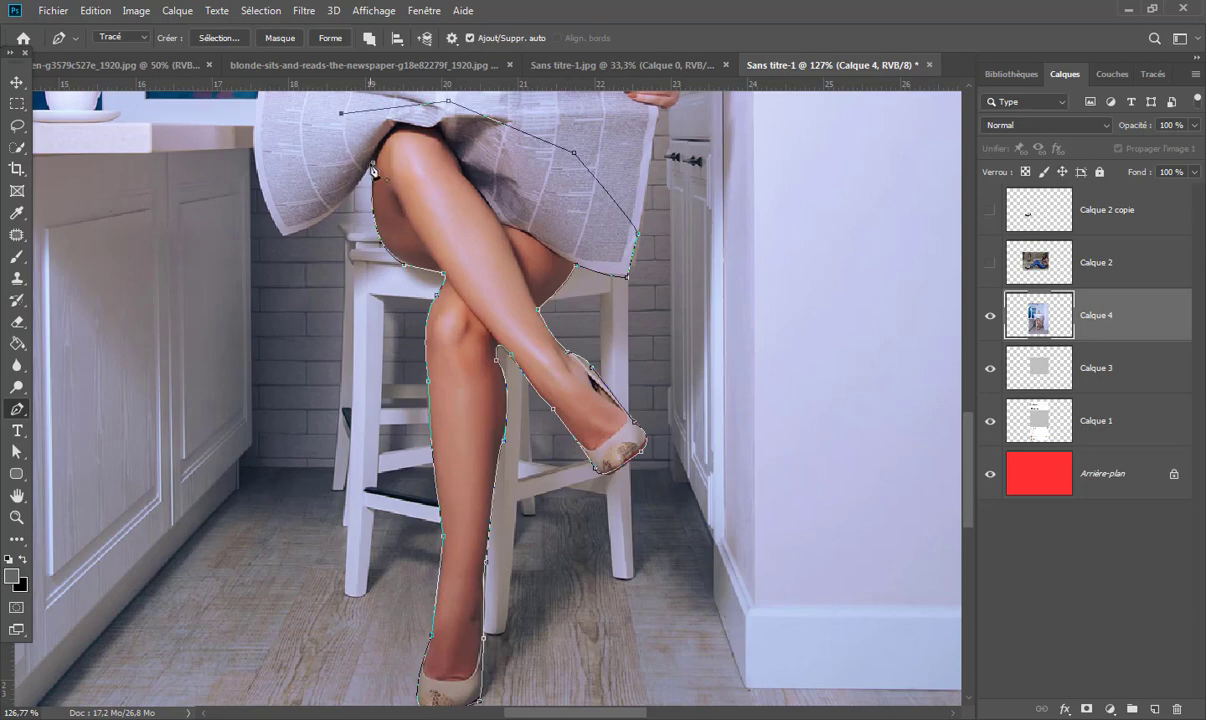
- Turn the legs pen path into a selection with Définir une sélection
{"action": "right_click", "coordinate": [373, 168]}
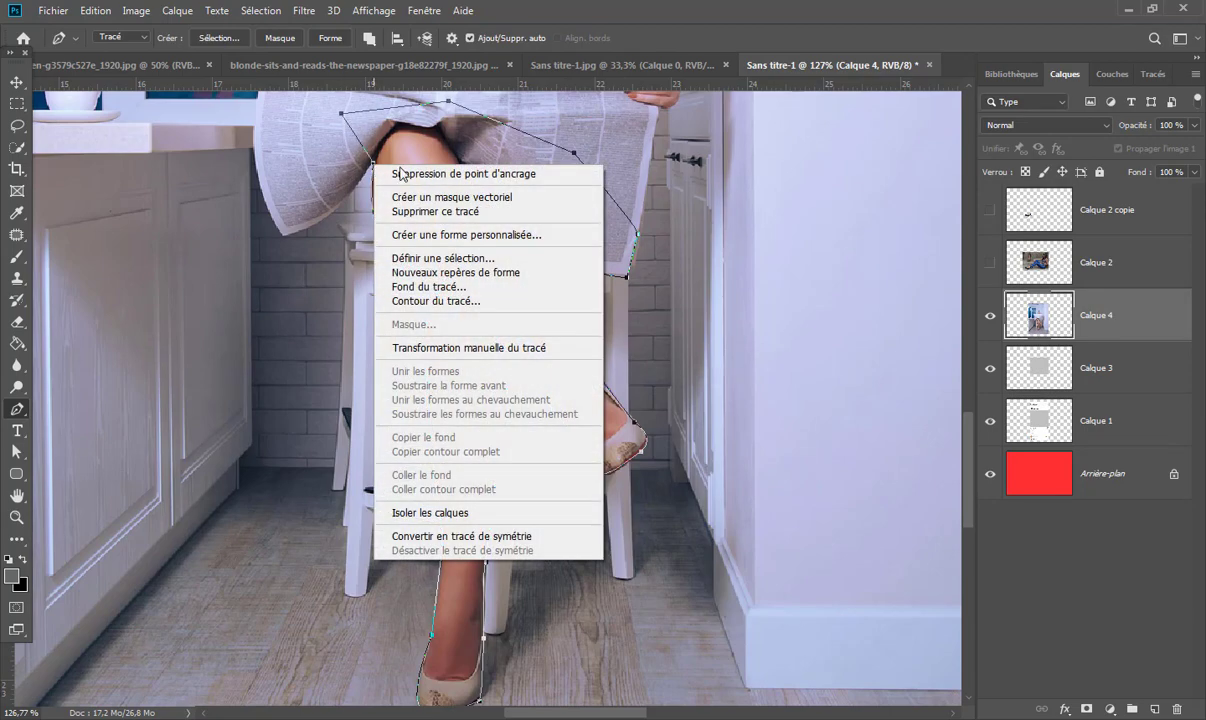
{"action": "left_click", "coordinate": [496, 260]}
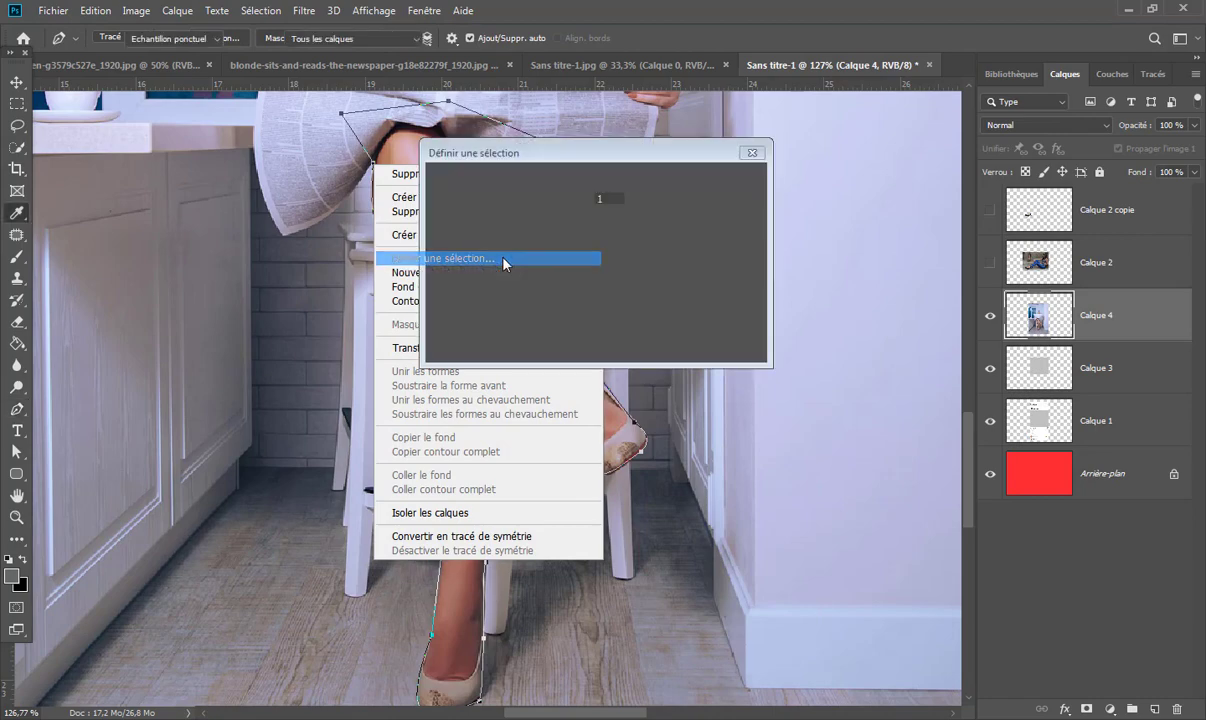
{"action": "left_click", "coordinate": [716, 188]}
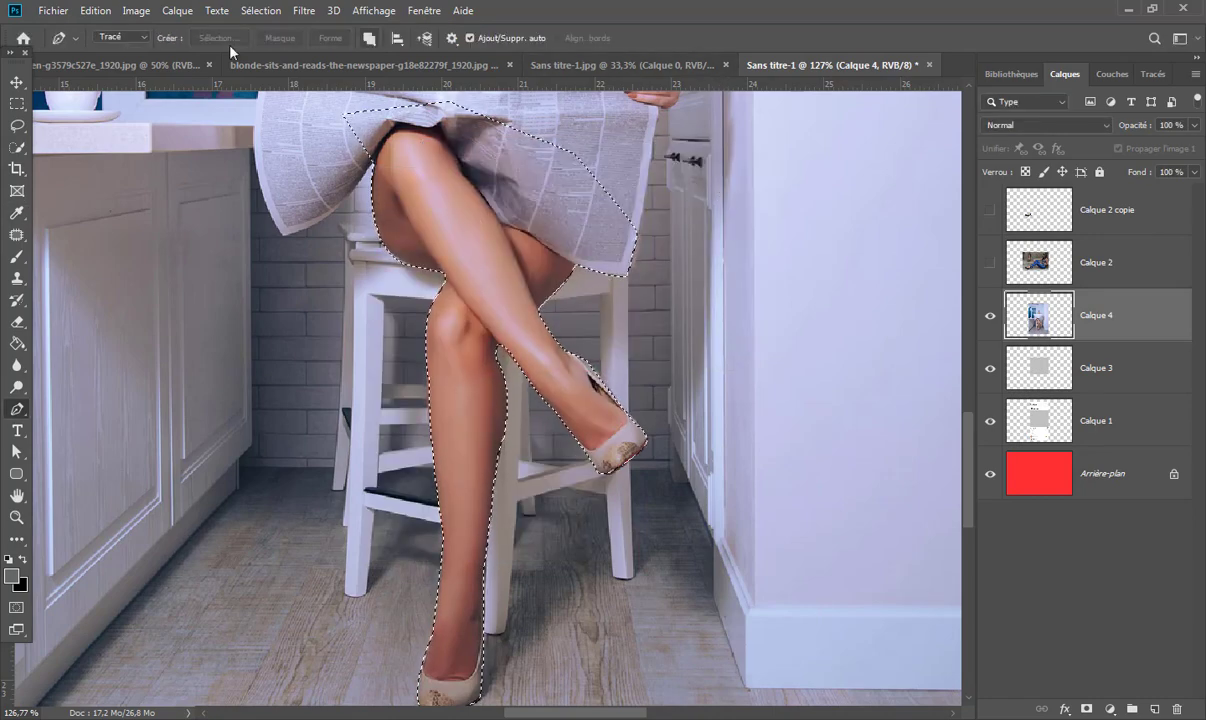
- Refine the selection with smoothing and 0,4 px feather, outputting to a new layer
{"action": "left_click", "coordinate": [12, 147]}
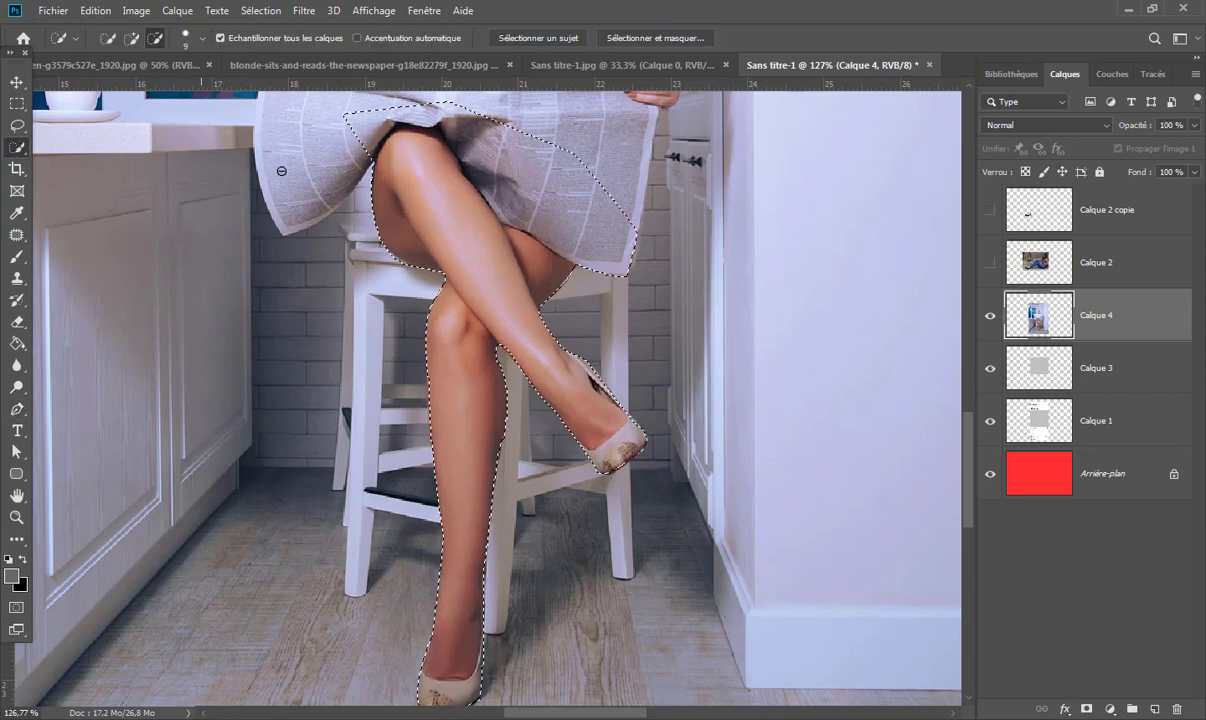
{"action": "left_click", "coordinate": [681, 41]}
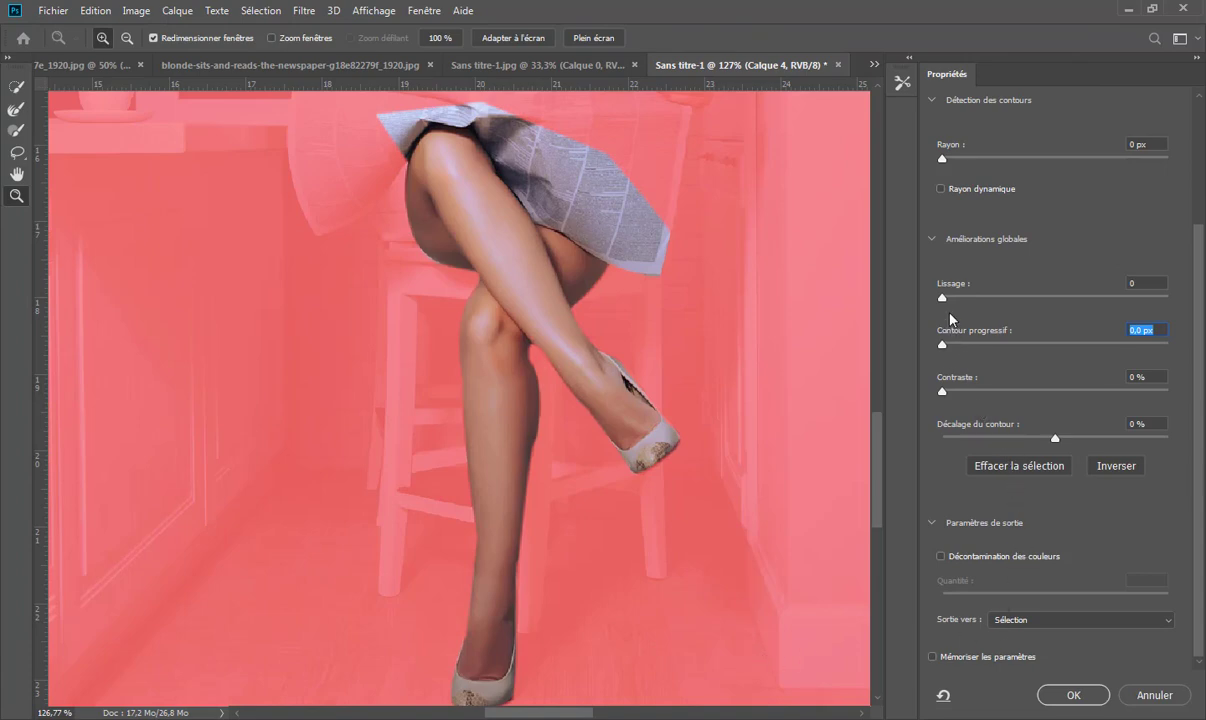
{"action": "mouse_move", "coordinate": [942, 297]}
{"action": "left_mouse_down"}
{"action": "mouse_move", "coordinate": [977, 300]}
{"action": "mouse_move", "coordinate": [951, 302]}
{"action": "left_mouse_up"}
{"action": "left_click", "coordinate": [945, 346]}
{"action": "left_click_drag", "start_coordinate": [952, 347], "coordinate": [948, 346]}
{"action": "left_click", "coordinate": [1010, 620]}
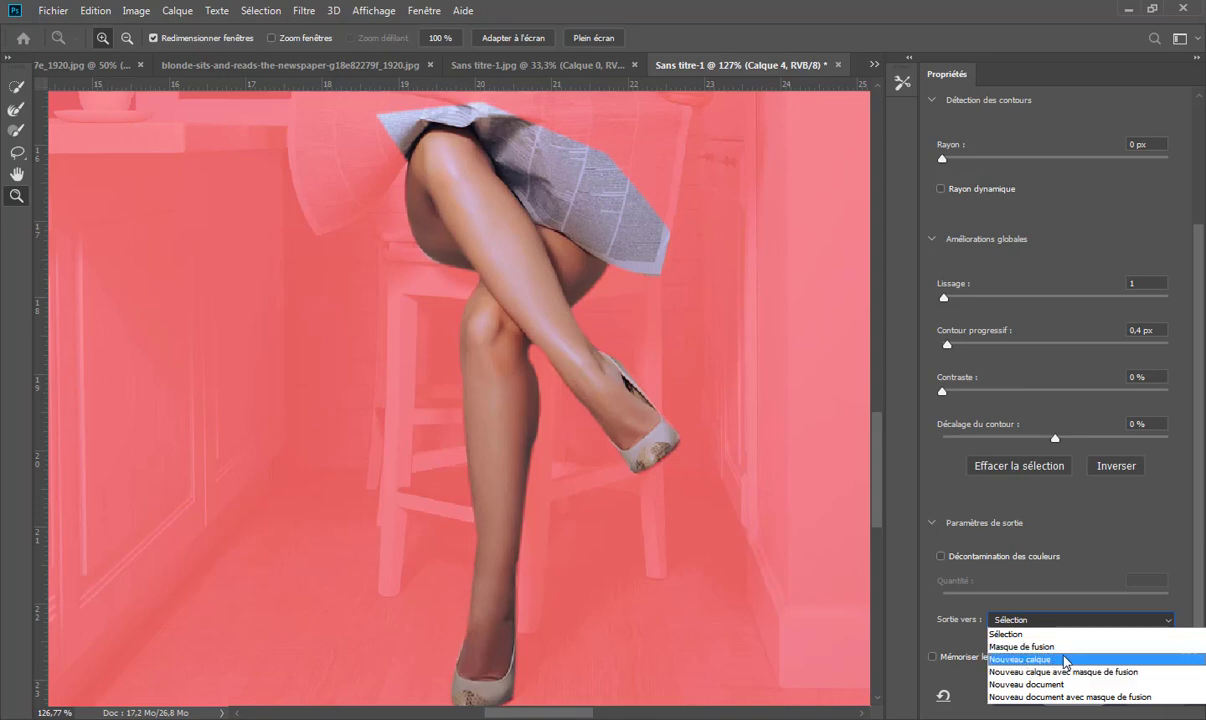
{"action": "left_click", "coordinate": [1042, 661]}
{"action": "left_click", "coordinate": [1077, 692]}
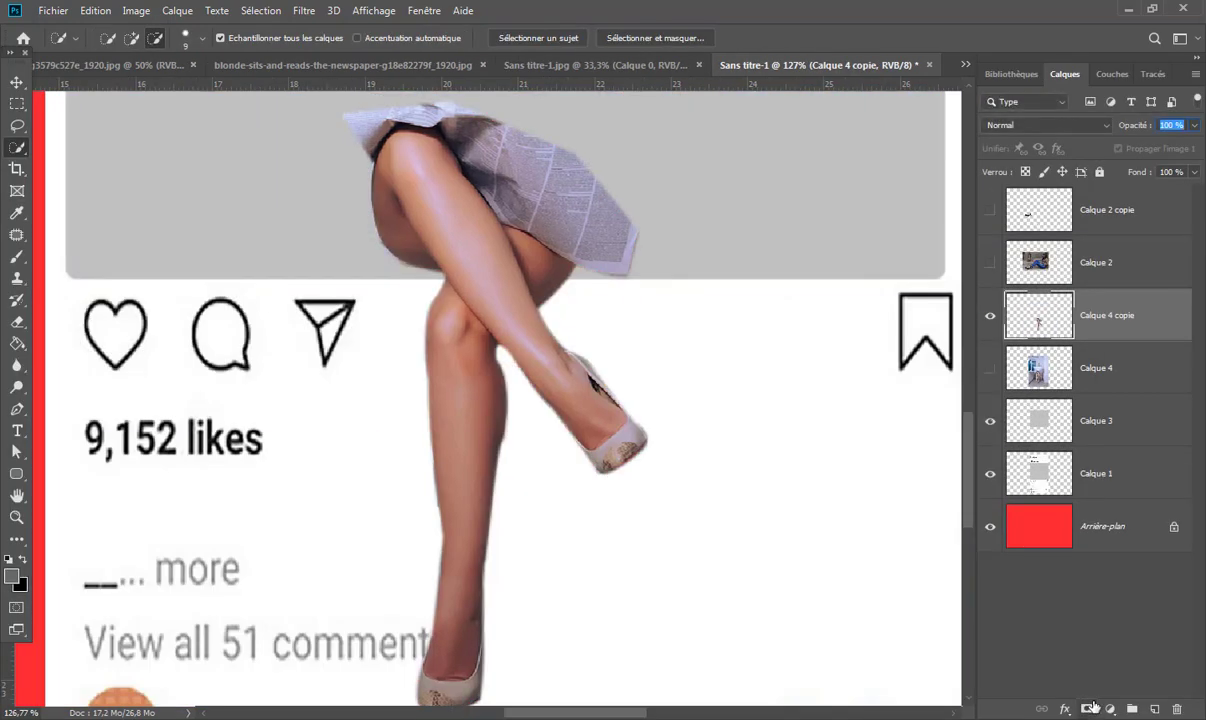
- Hide the Calque 4 copie cut-out and fit the whole document on screen
{"action": "left_click", "coordinate": [991, 315]}
{"action": "left_click", "coordinate": [16, 516]}
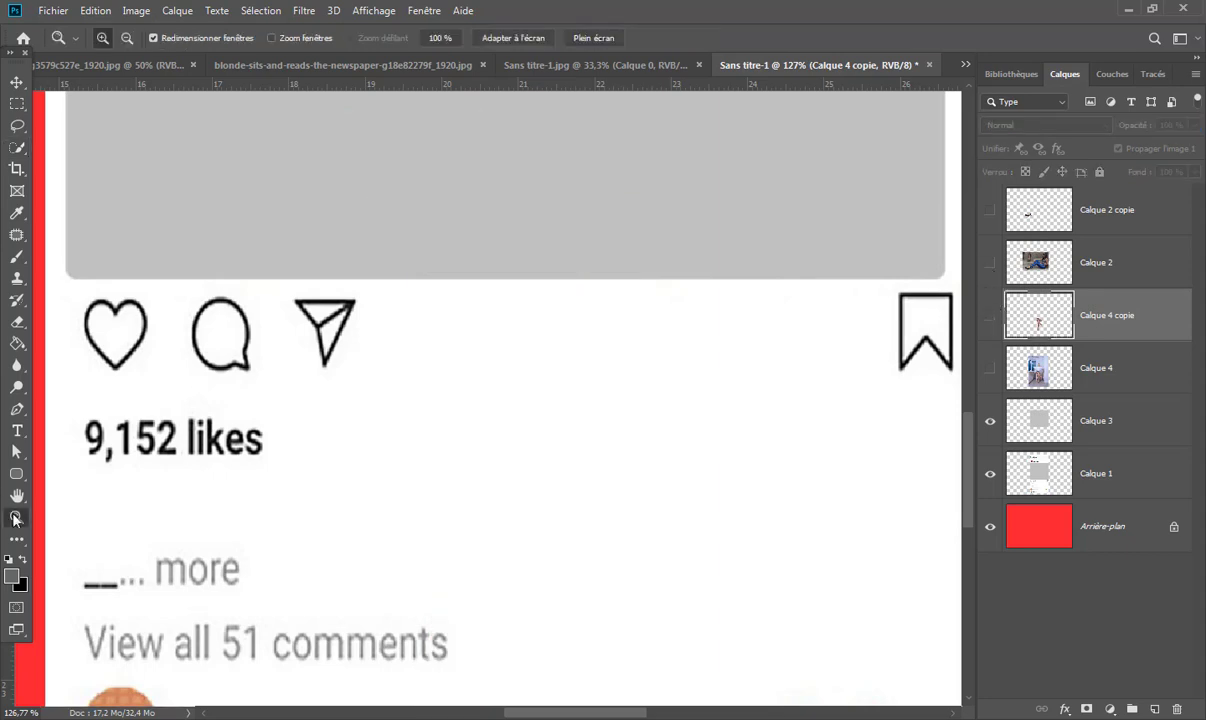
{"action": "right_click", "coordinate": [424, 381]}
{"action": "left_click", "coordinate": [491, 389]}
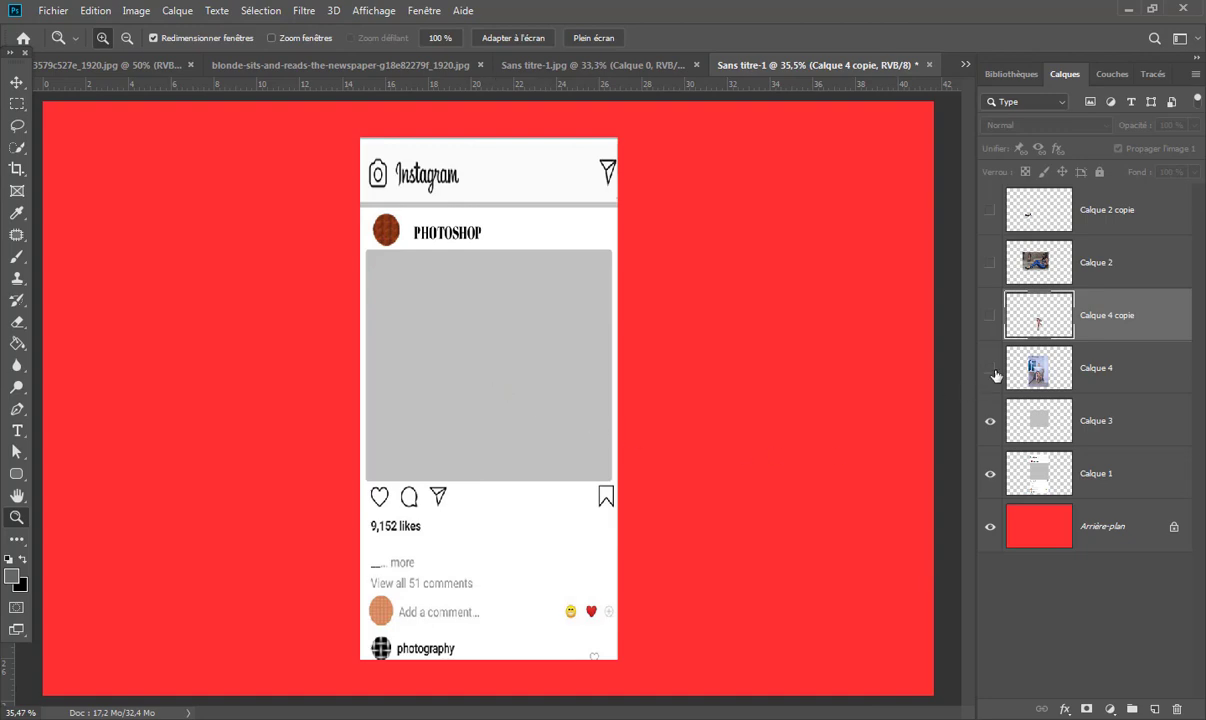
- Show and clip Calque 4 into the post frame, show the cut-out, select the background
{"action": "left_click", "coordinate": [1050, 372]}
{"action": "left_click", "coordinate": [991, 370]}
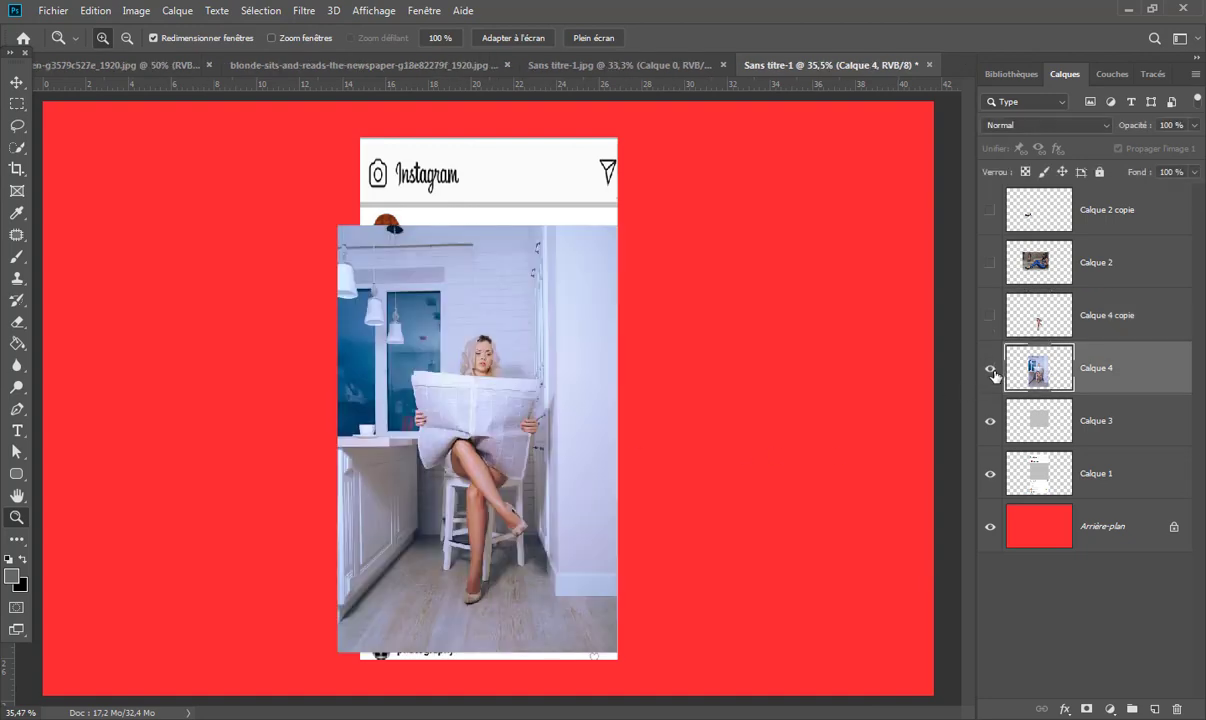
{"action": "right_click", "coordinate": [1158, 385]}
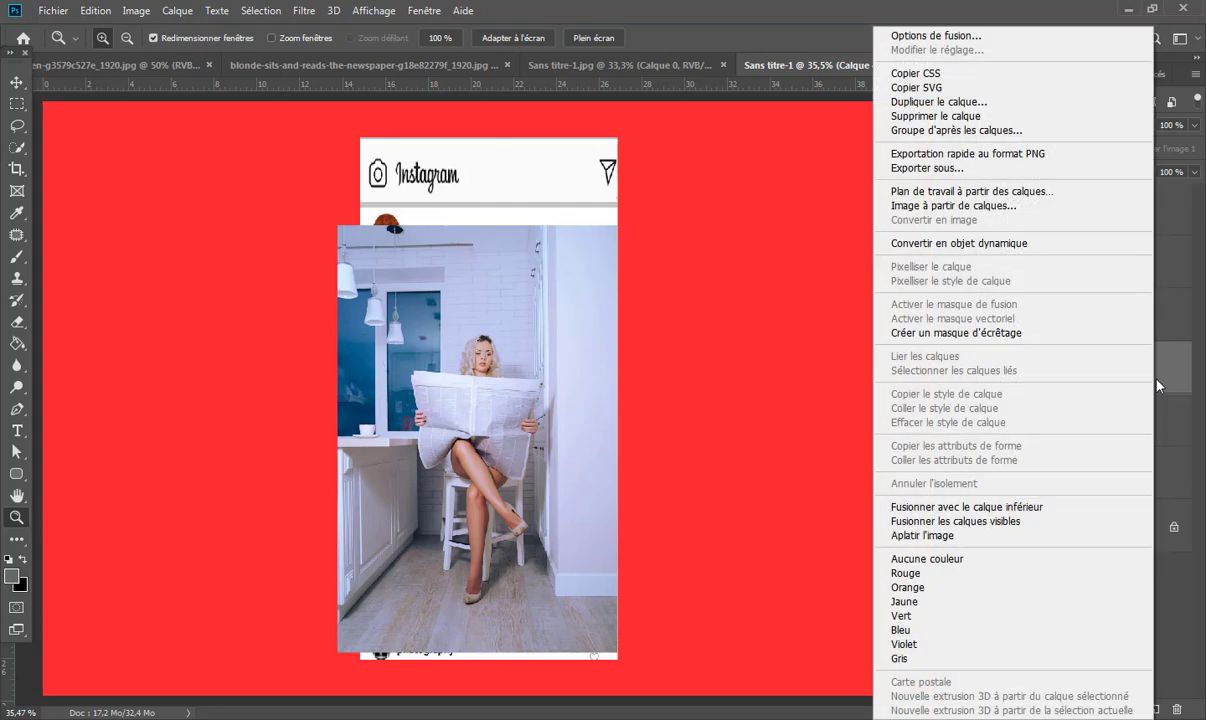
{"action": "left_click", "coordinate": [1050, 333]}
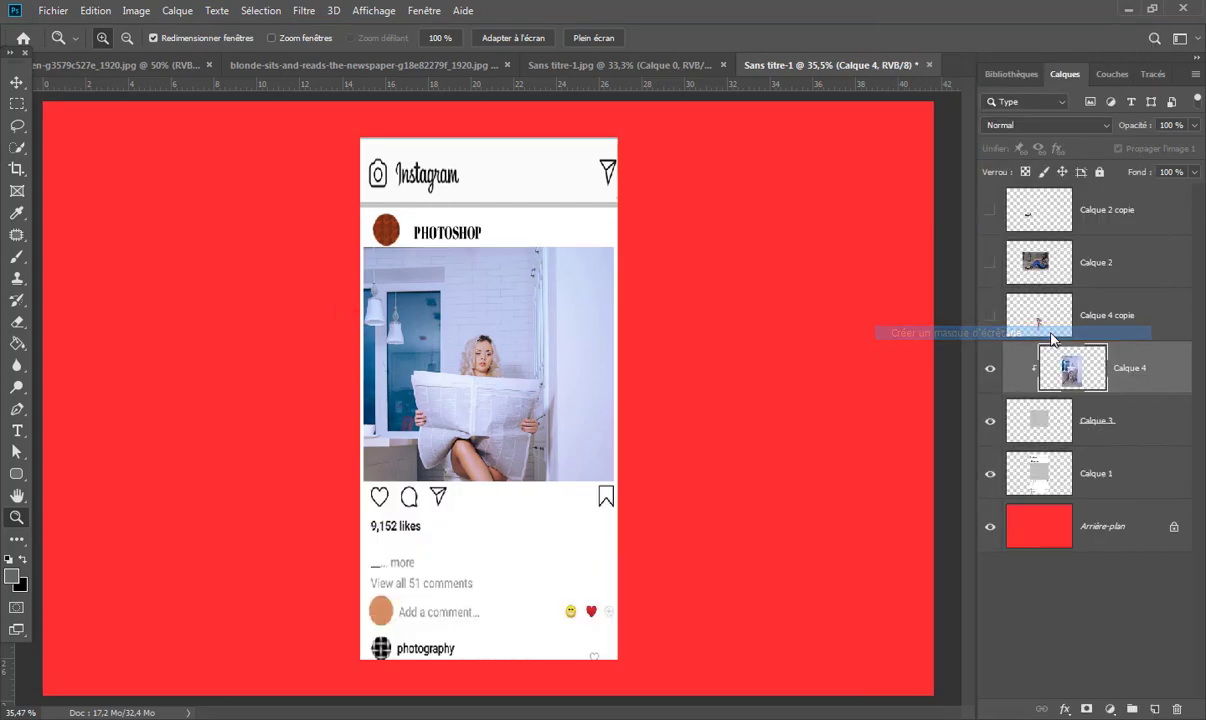
{"action": "left_click", "coordinate": [991, 316]}
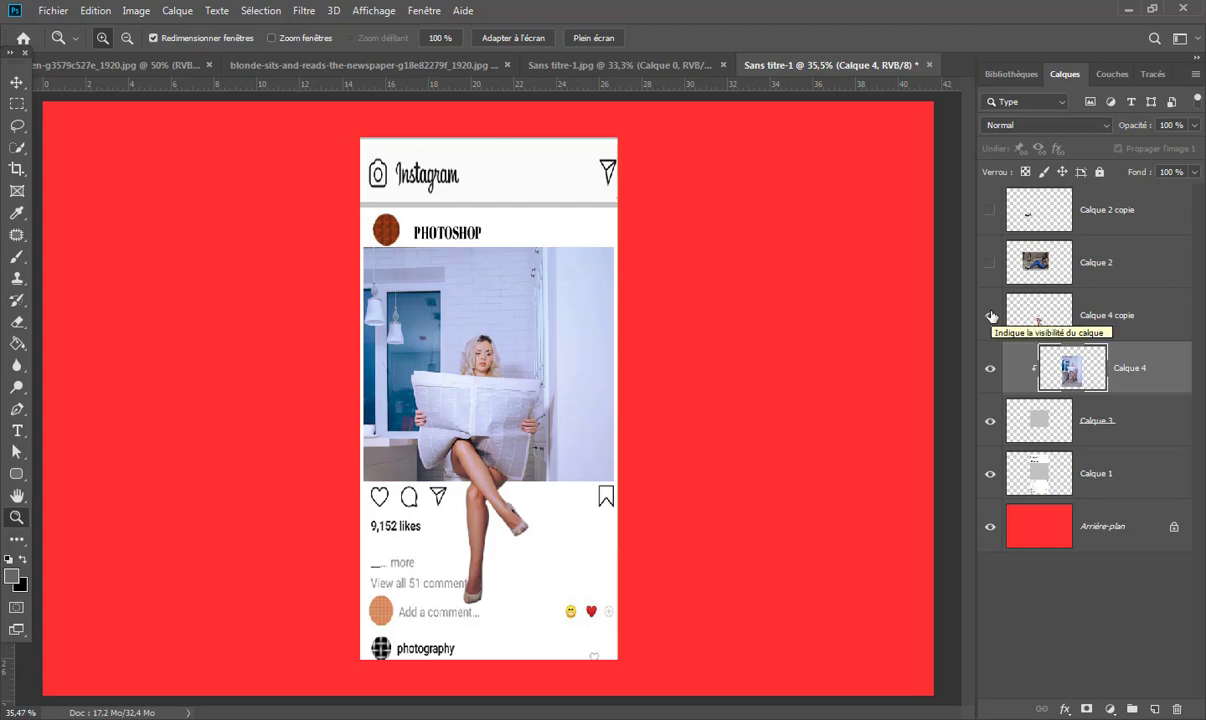
{"action": "left_click", "coordinate": [1062, 535]}
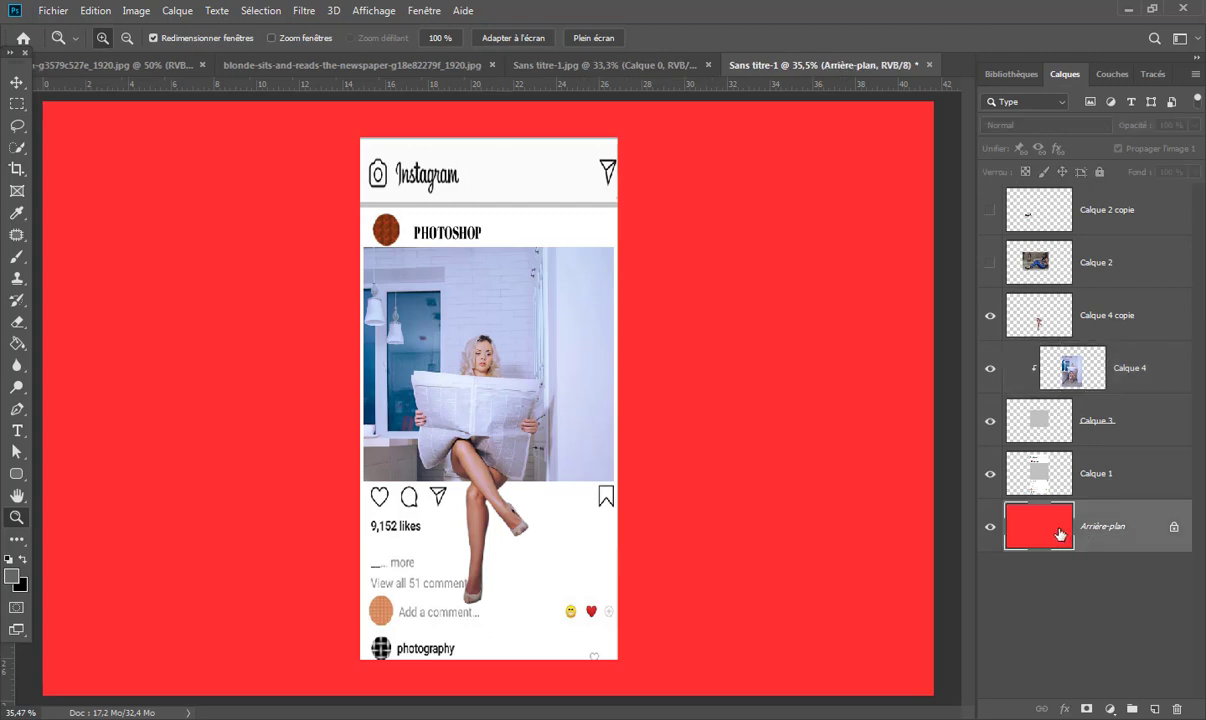
- Unlock Calque 0 and apply an Incrustation couleur overlay in pale yellow #ffff99
{"action": "left_click", "coordinate": [1175, 530]}
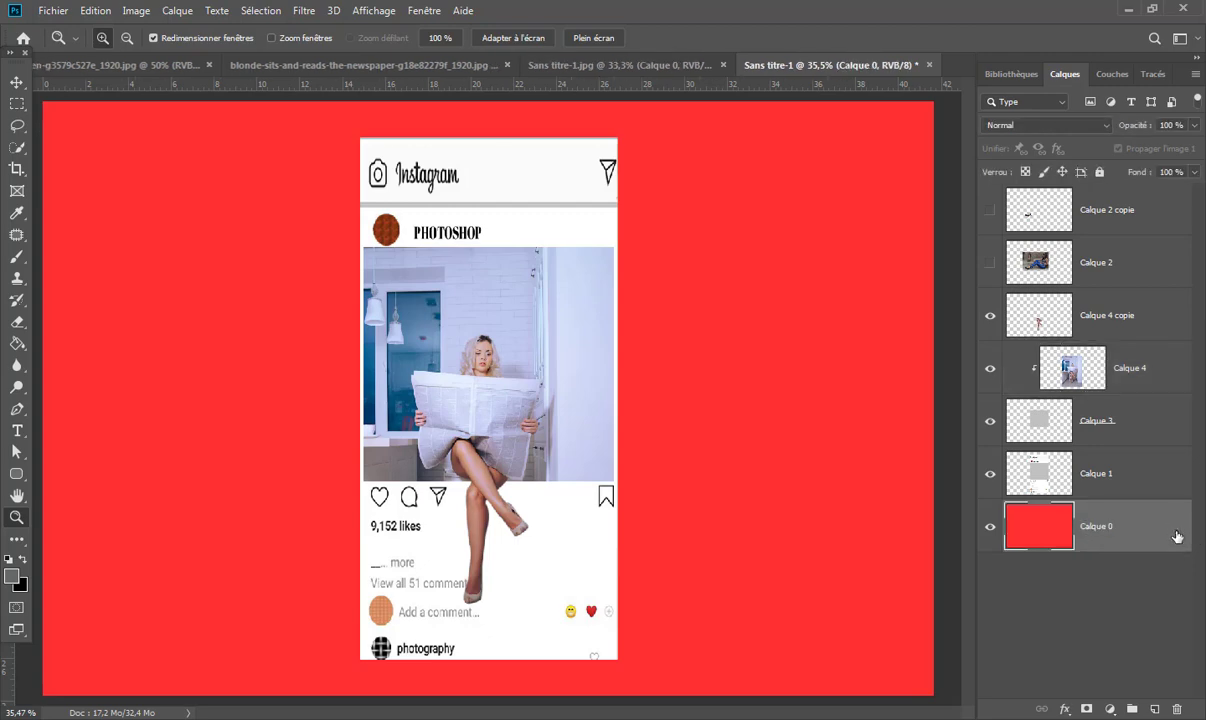
{"action": "left_click", "coordinate": [1064, 708]}
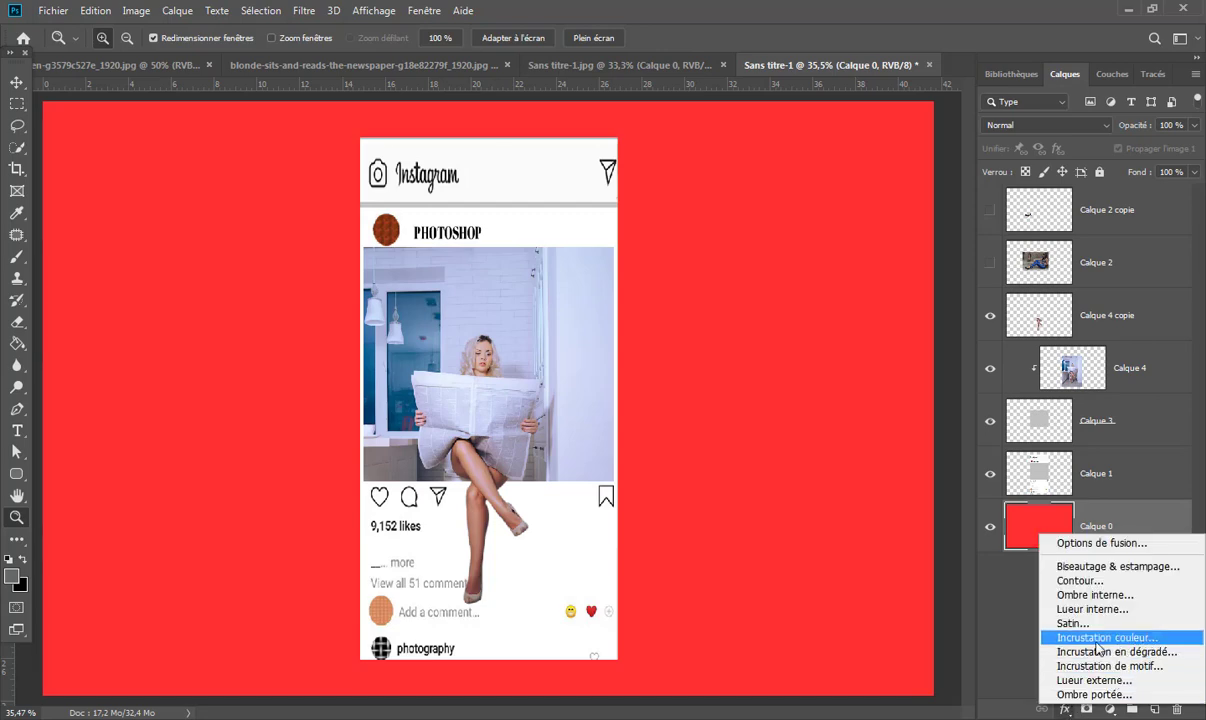
{"action": "left_click", "coordinate": [1140, 638]}
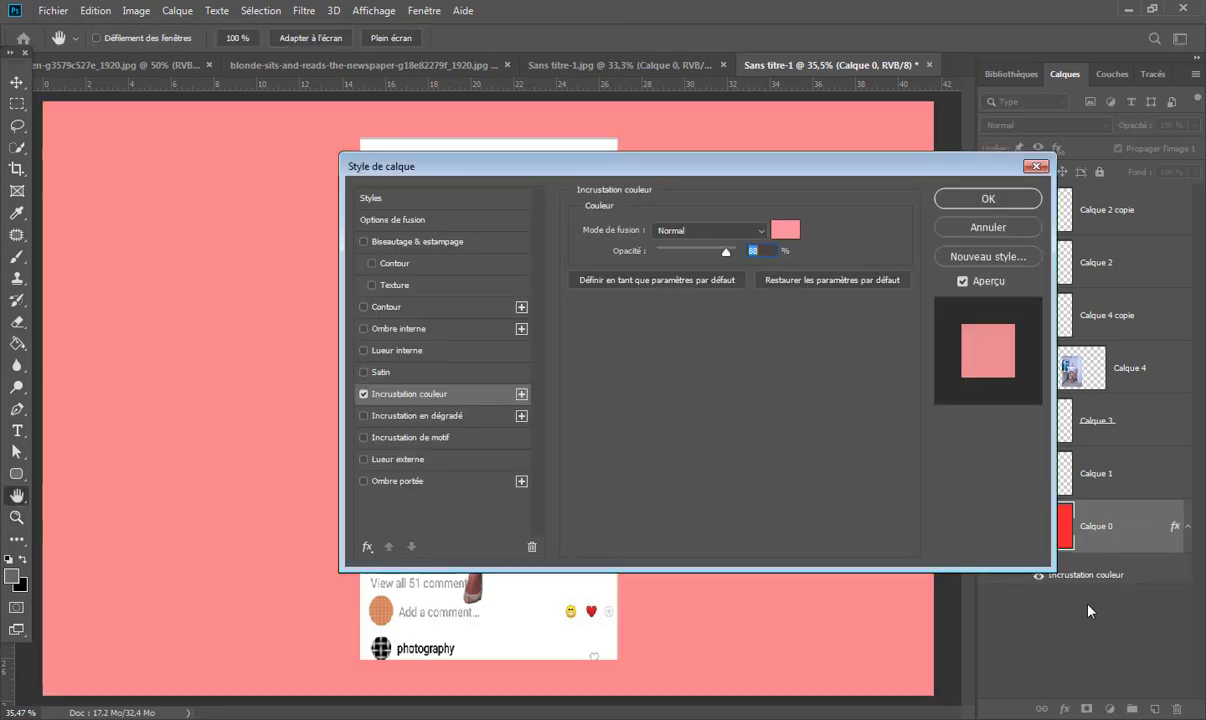
{"action": "left_click_drag", "start_coordinate": [683, 175], "coordinate": [954, 167]}
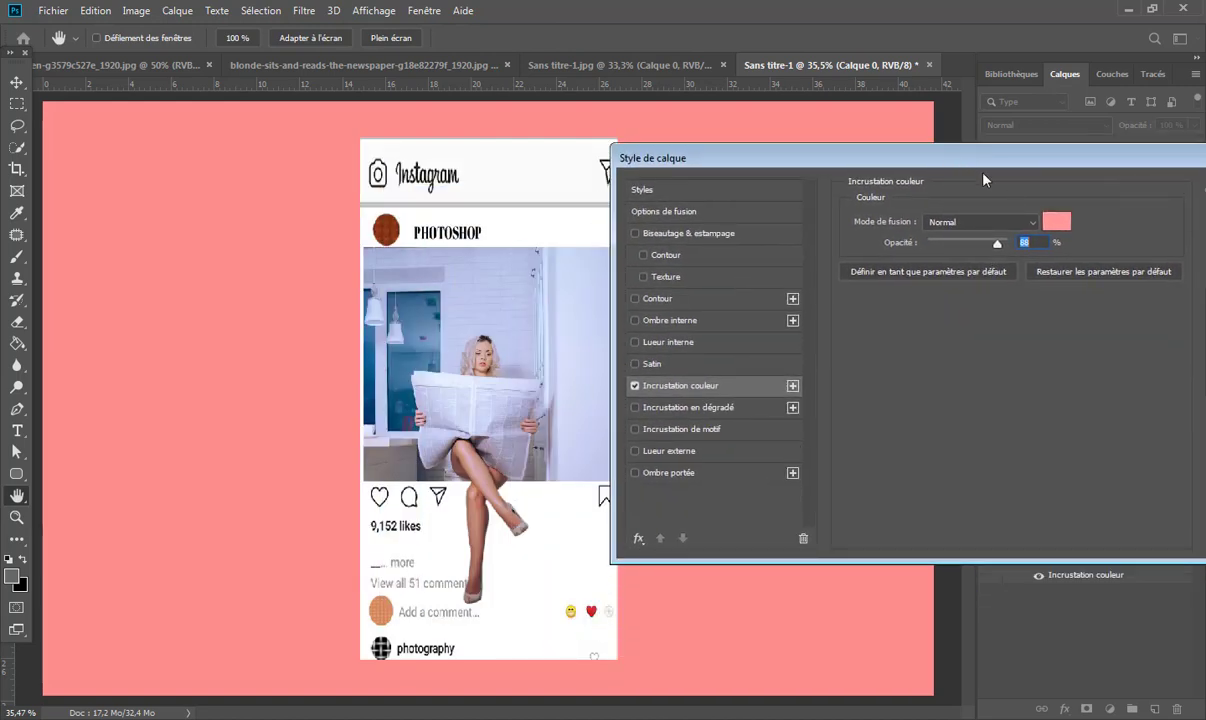
{"action": "left_click", "coordinate": [1068, 224]}
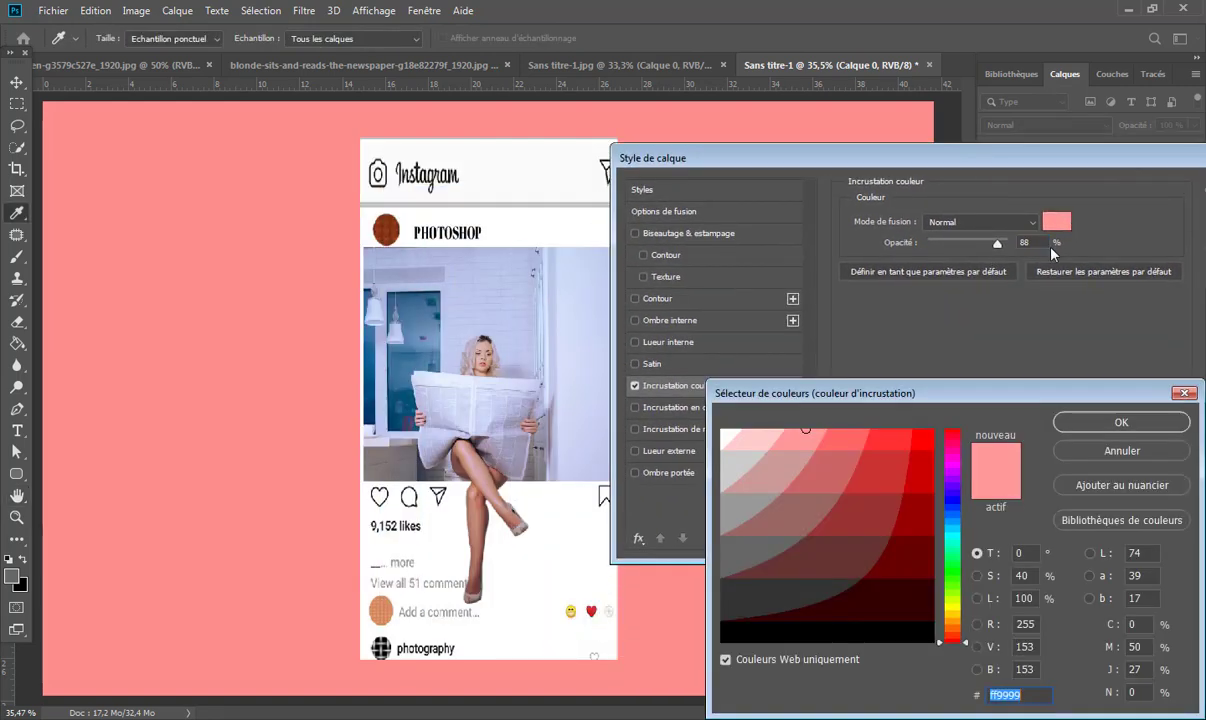
{"action": "left_click", "coordinate": [951, 512]}
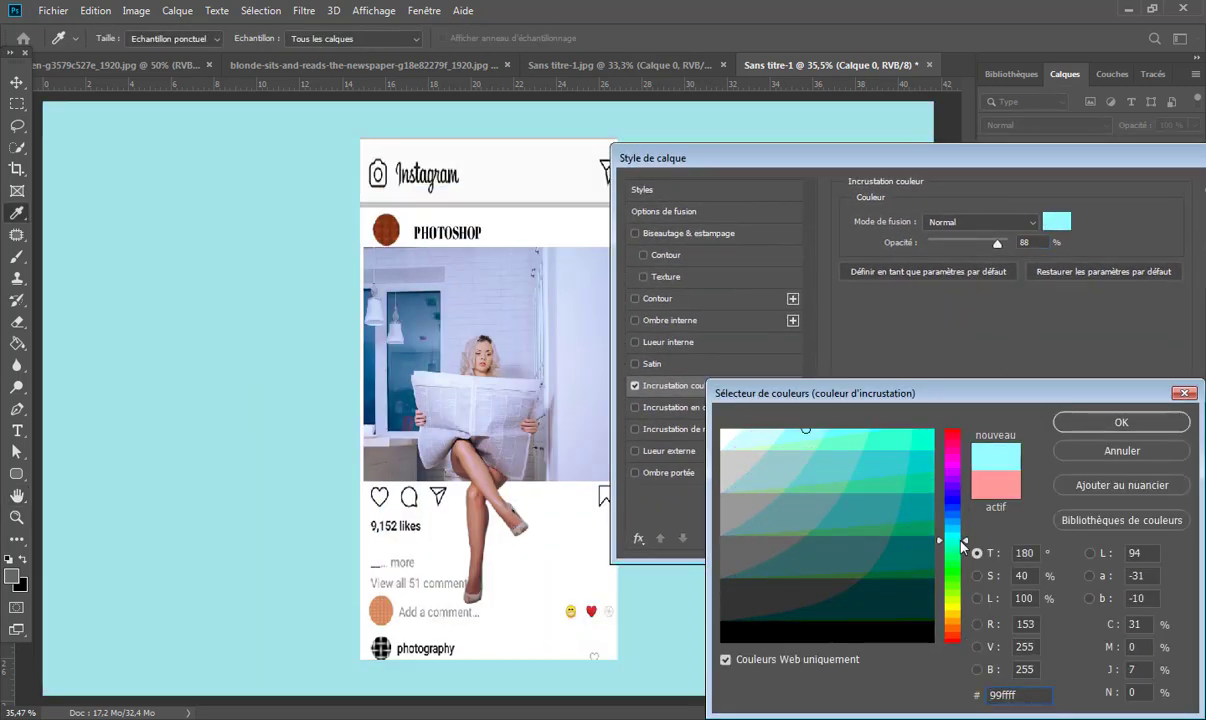
{"action": "mouse_move", "coordinate": [951, 517]}
{"action": "left_mouse_down"}
{"action": "mouse_move", "coordinate": [965, 563]}
{"action": "mouse_move", "coordinate": [958, 615]}
{"action": "left_mouse_up"}
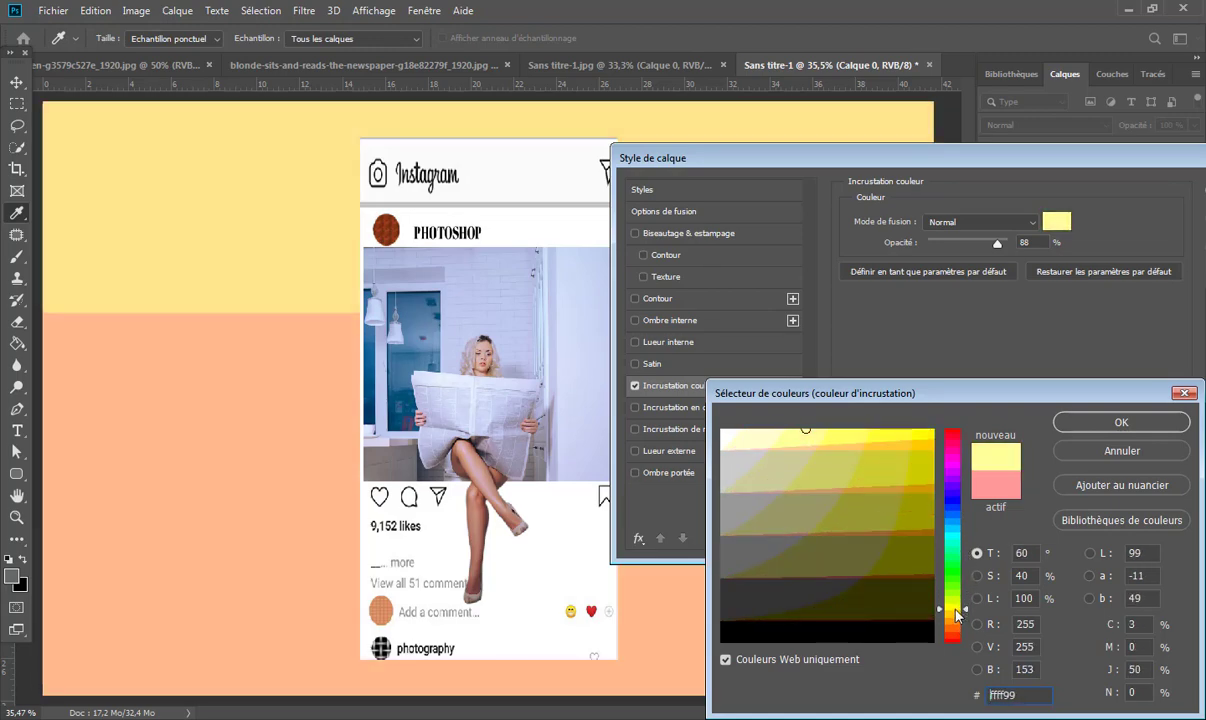
{"action": "left_click", "coordinate": [1090, 422]}
{"action": "left_click_drag", "start_coordinate": [1093, 162], "coordinate": [720, 142]}
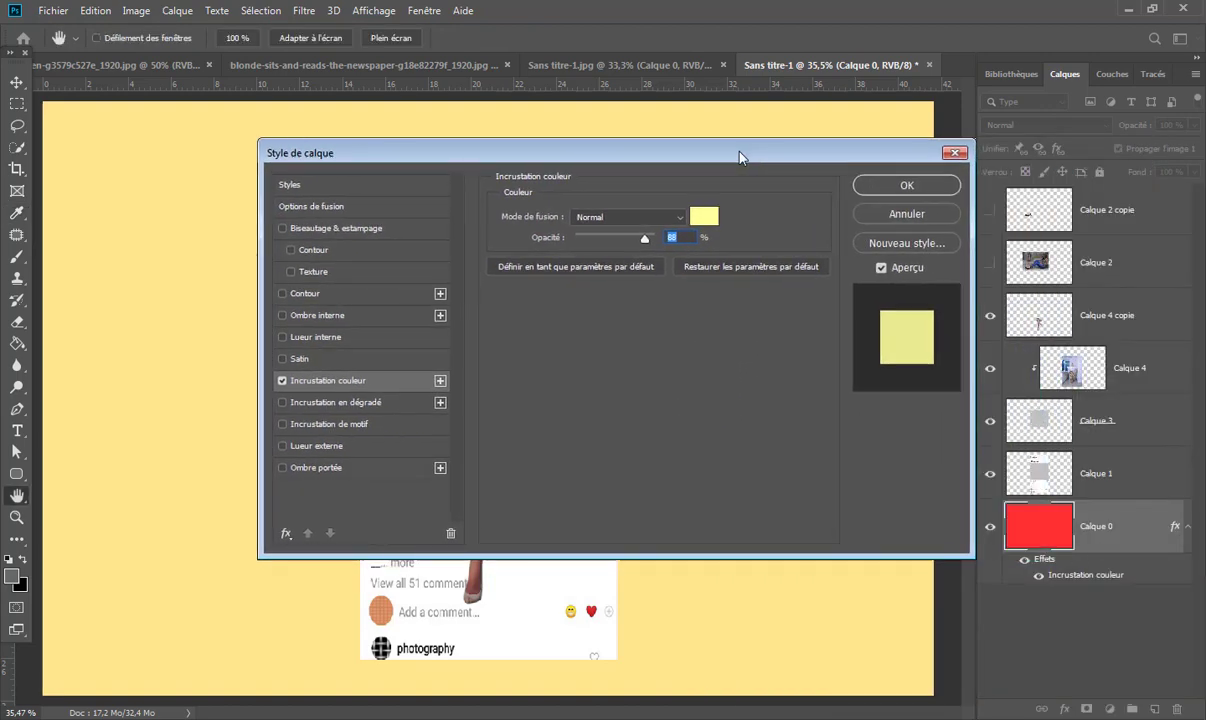
{"action": "left_click", "coordinate": [860, 183]}
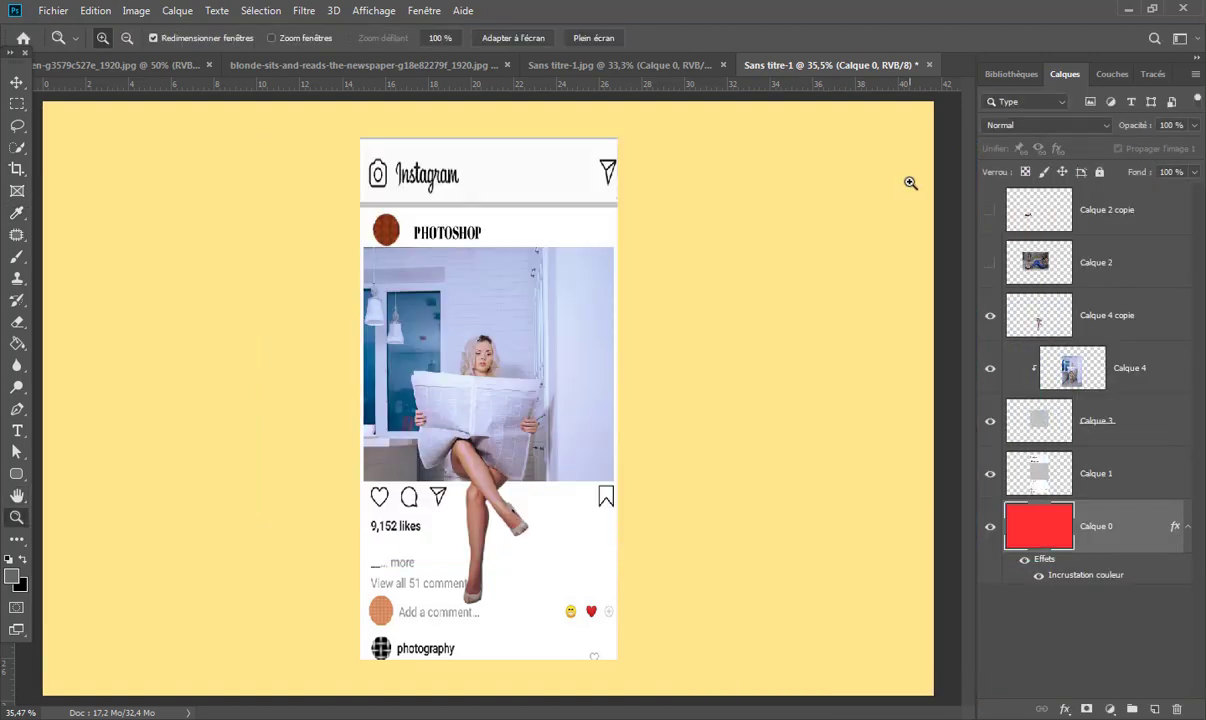
- Hide the newspaper layers, clip Calque 2 into the frame, and unclip Calque 2 copie above it
{"action": "left_click", "coordinate": [990, 368]}
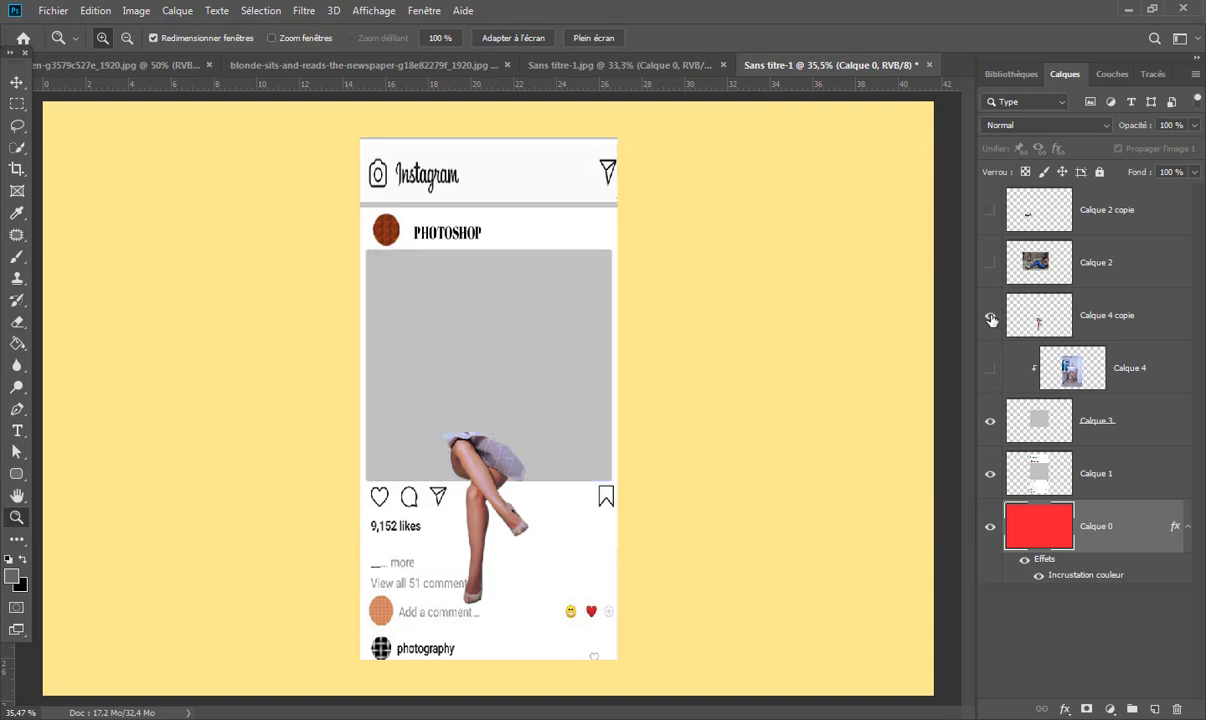
{"action": "left_click", "coordinate": [990, 315]}
{"action": "left_click", "coordinate": [990, 263]}
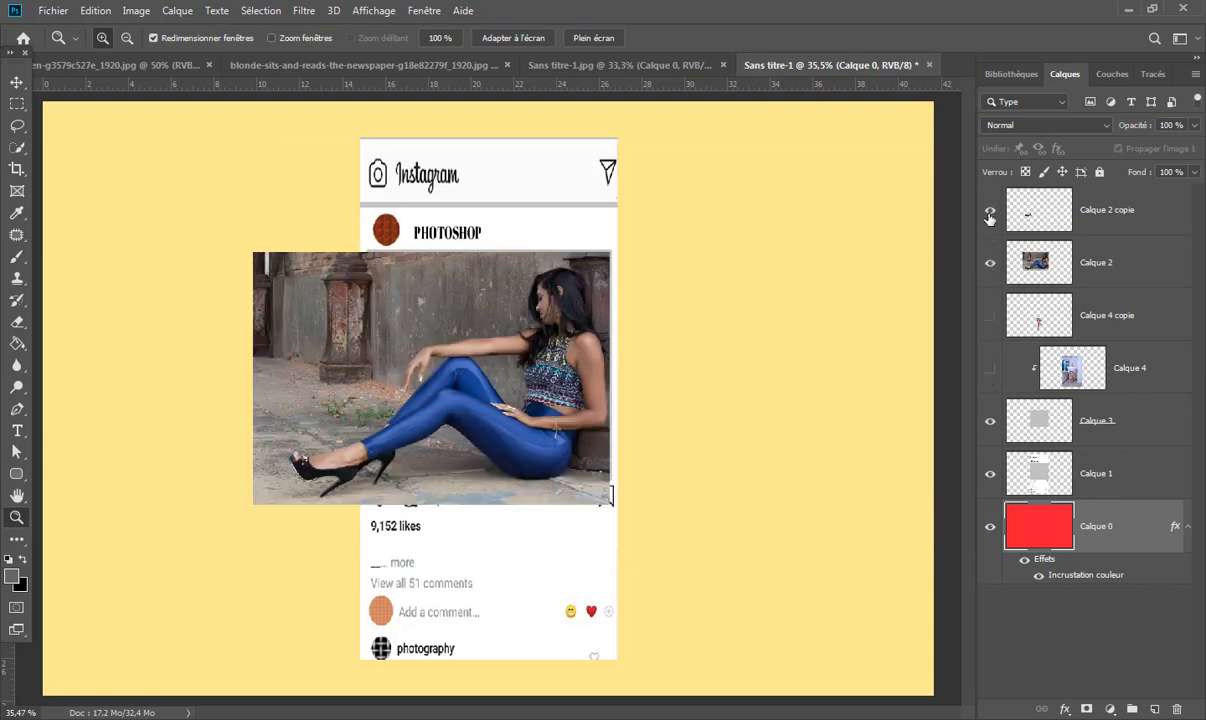
{"action": "left_click", "coordinate": [1040, 287], "text": "alt"}
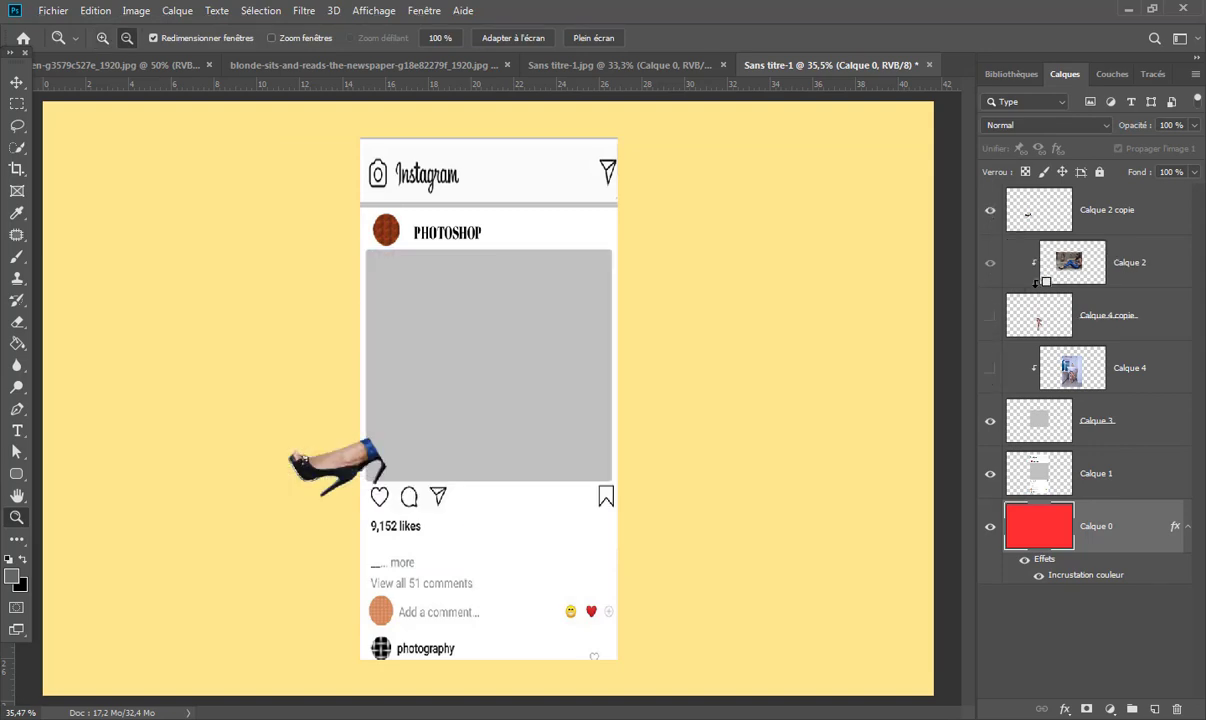
{"action": "left_click_drag", "start_coordinate": [1010, 262], "coordinate": [1040, 397]}
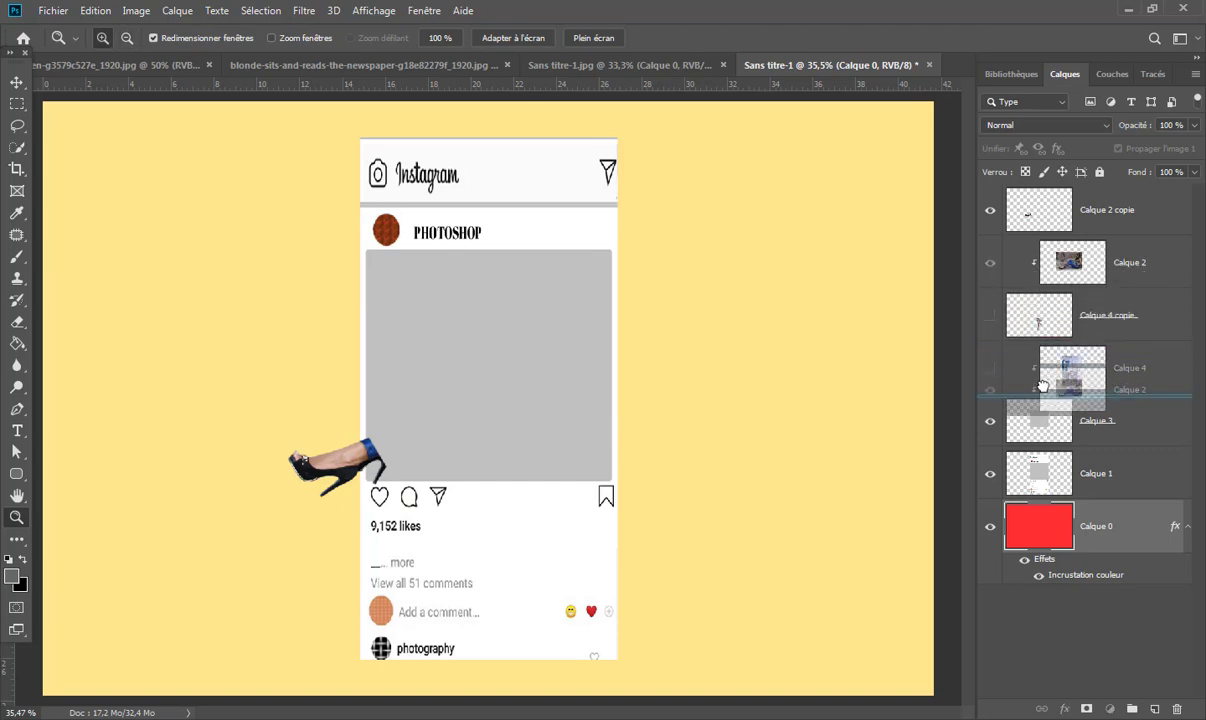
{"action": "left_click_drag", "start_coordinate": [1040, 212], "coordinate": [1052, 325]}
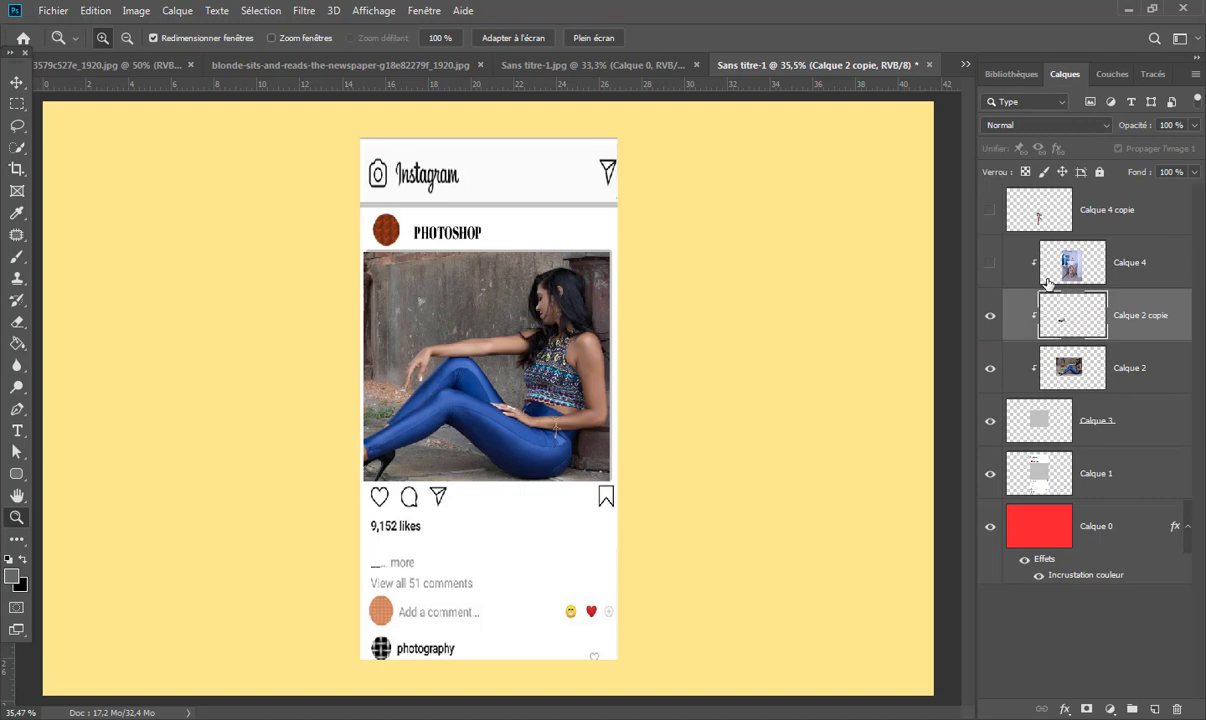
{"action": "key", "text": "alt"}
{"action": "left_click", "coordinate": [1052, 333], "text": "alt"}
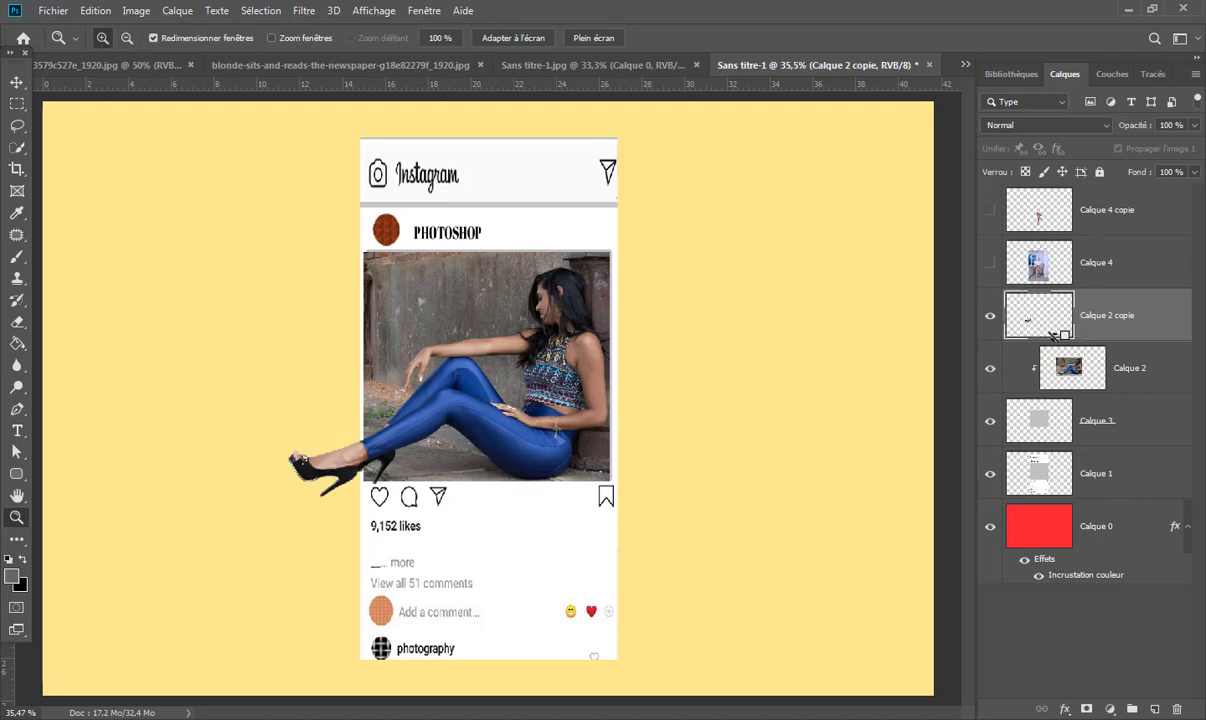